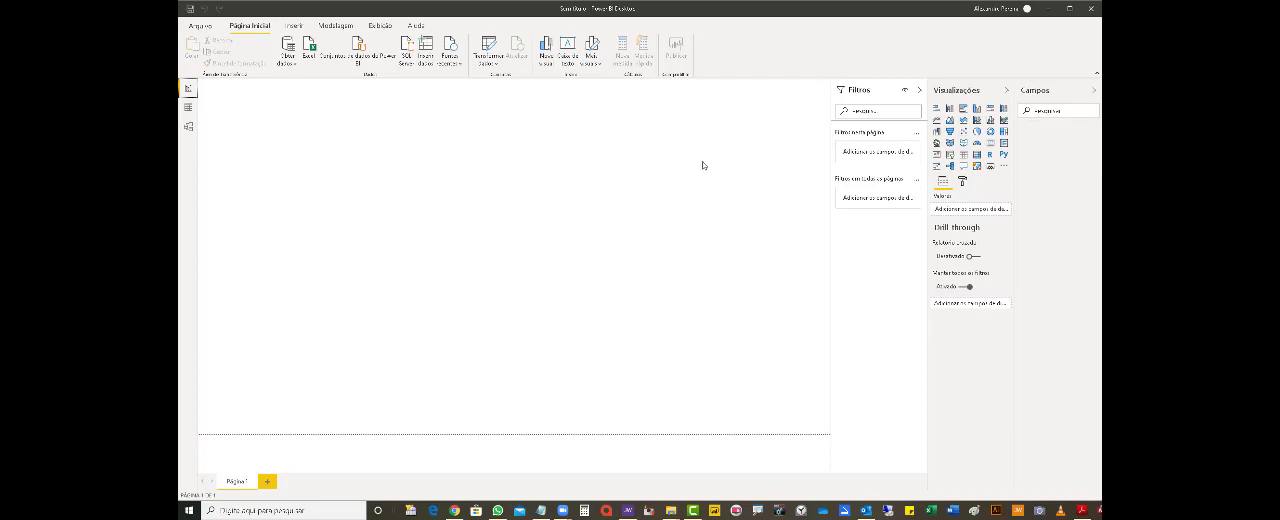
Switch to the Google Forms form in the browser and review its questions and its collected responses.
key(alt+Tab)
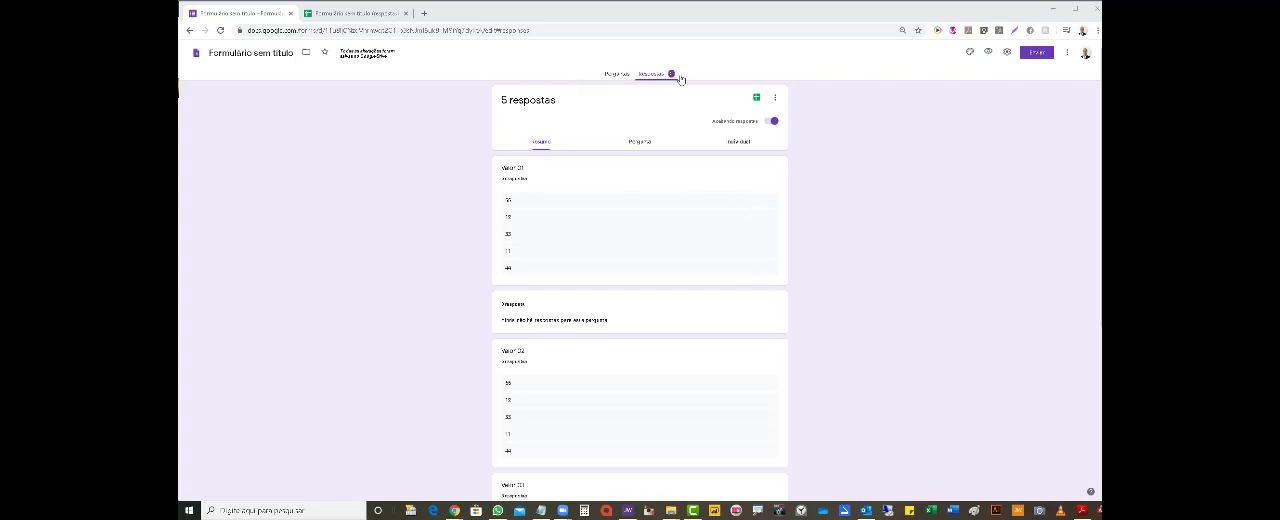
click(621, 76)
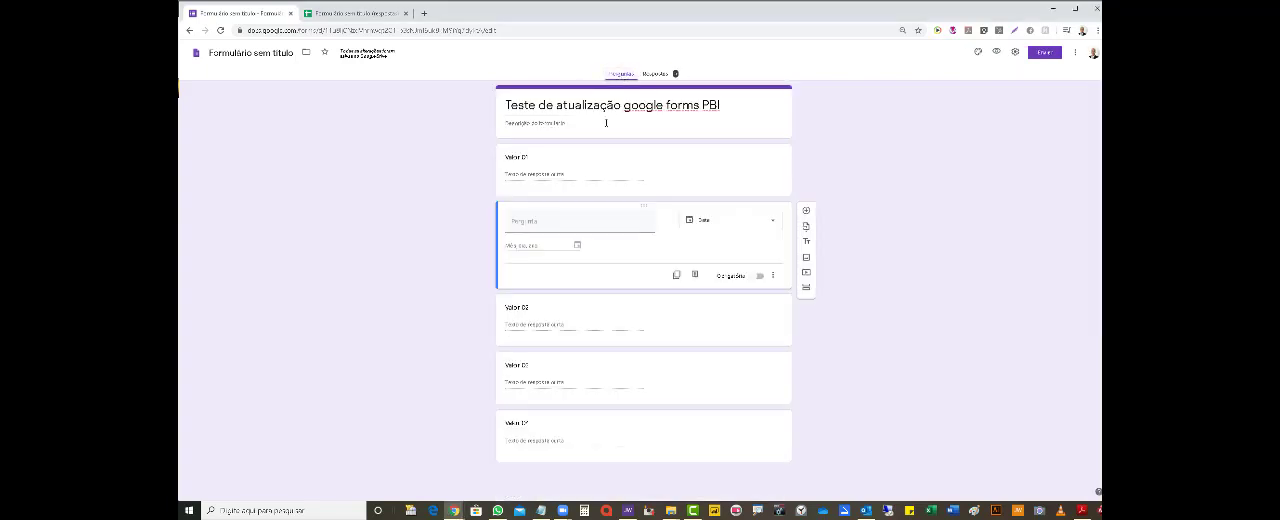
click(663, 75)
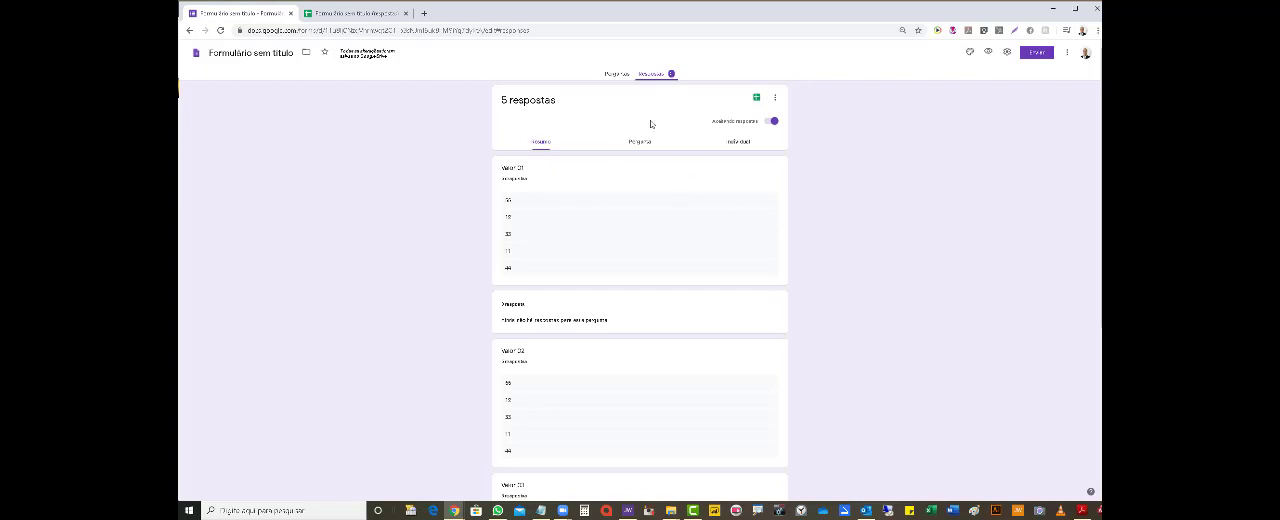
click(613, 76)
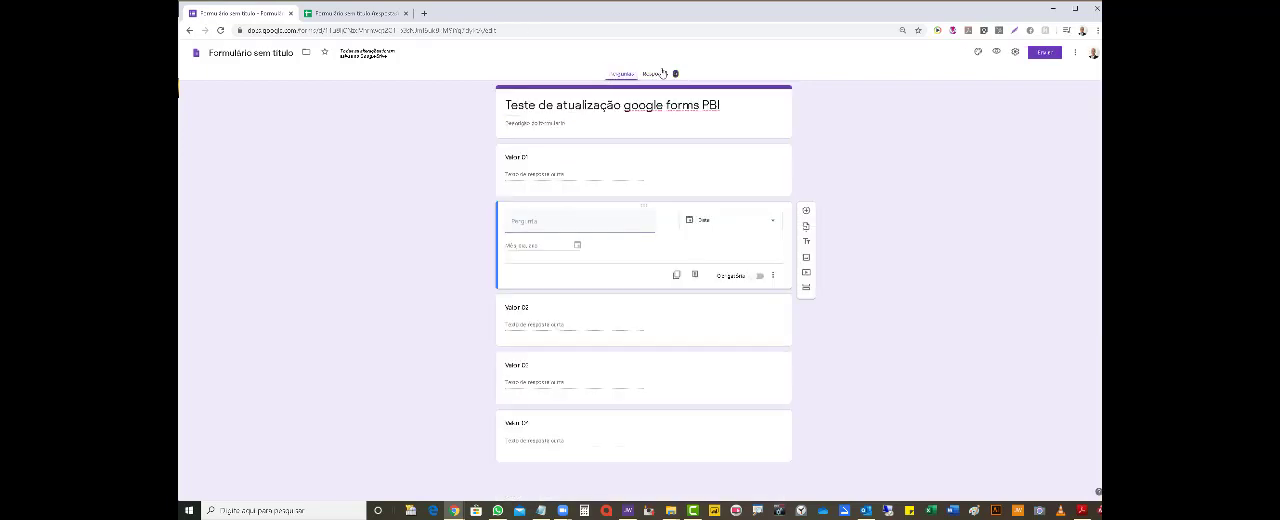
click(655, 74)
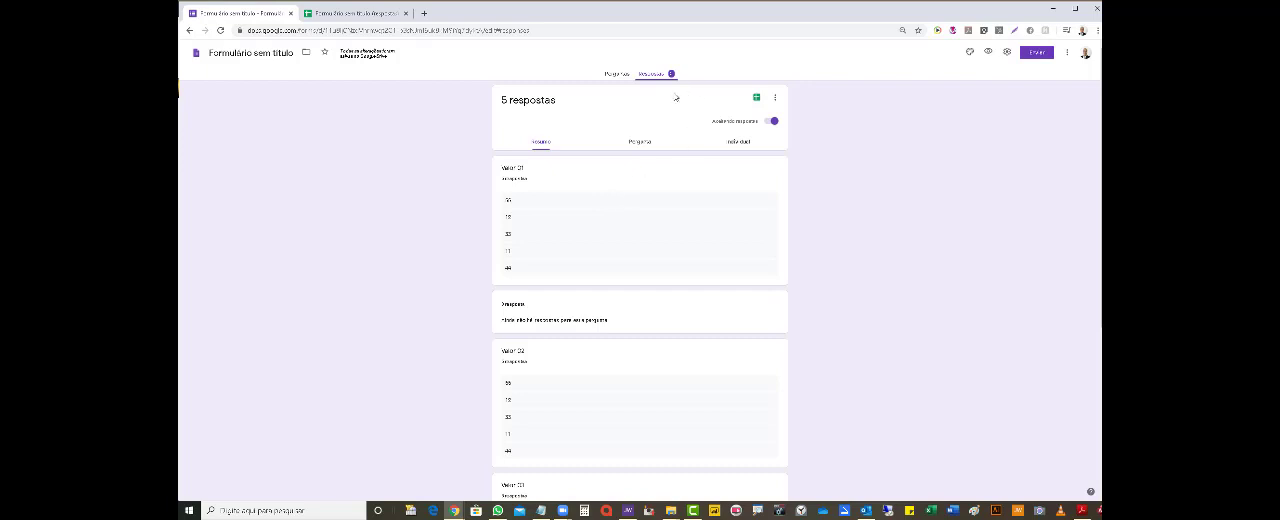
click(619, 75)
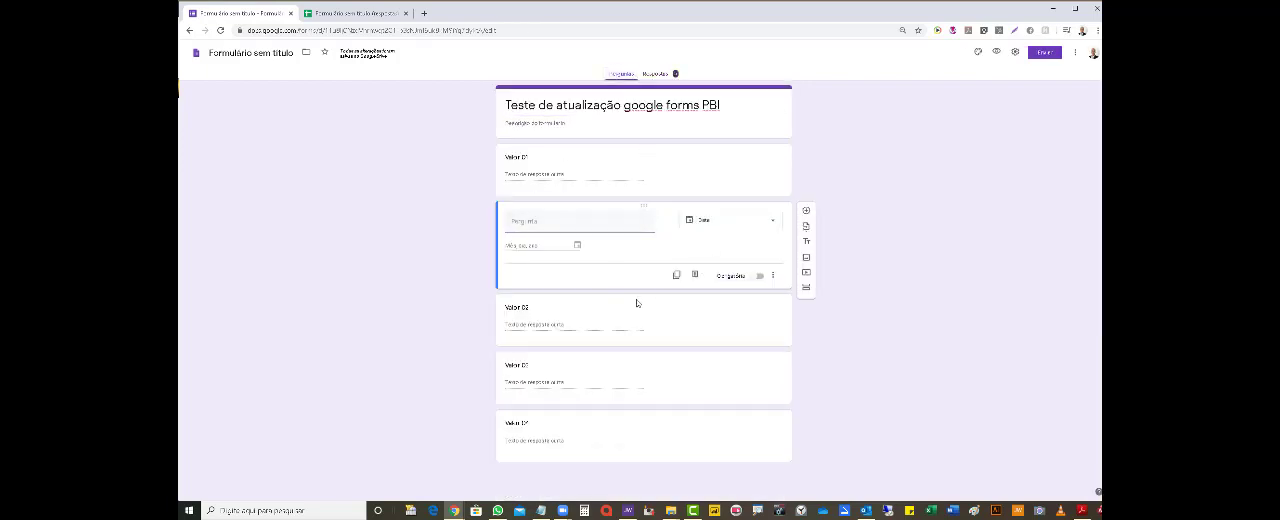
click(656, 75)
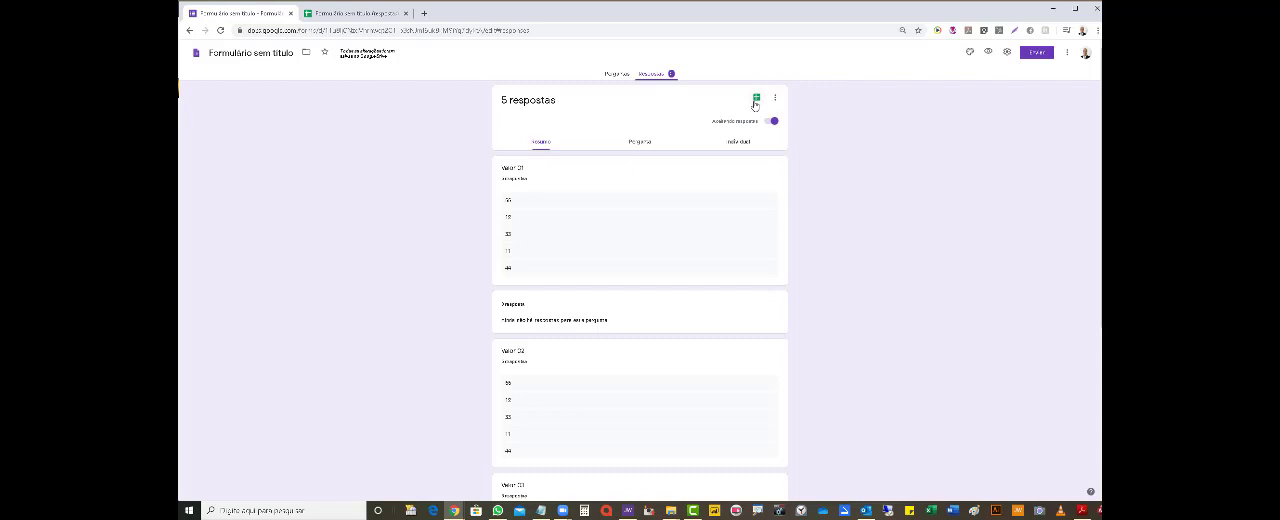
click(622, 76)
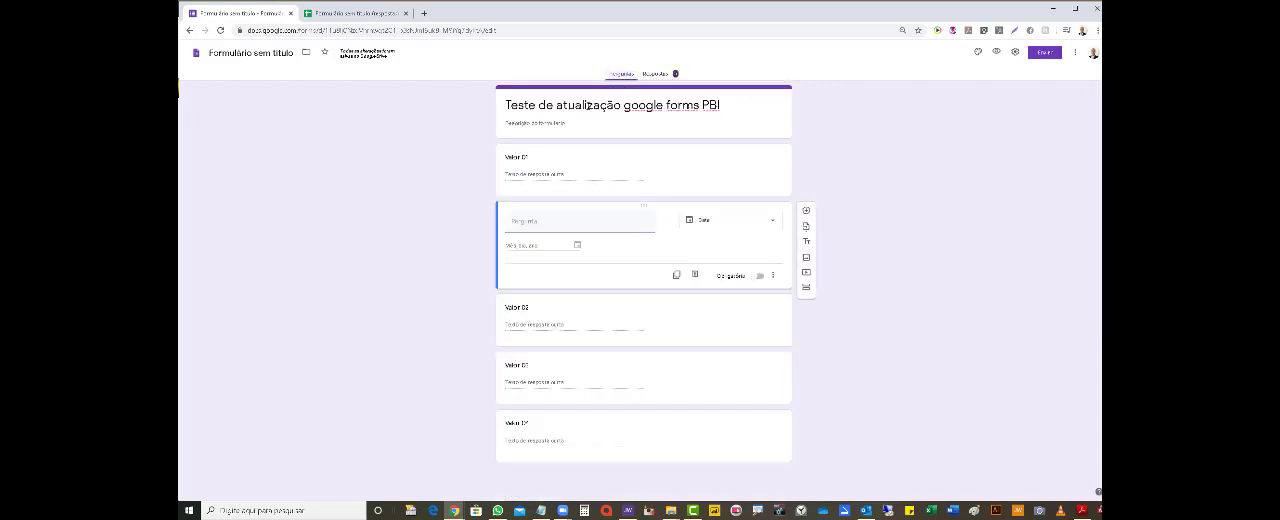
click(656, 74)
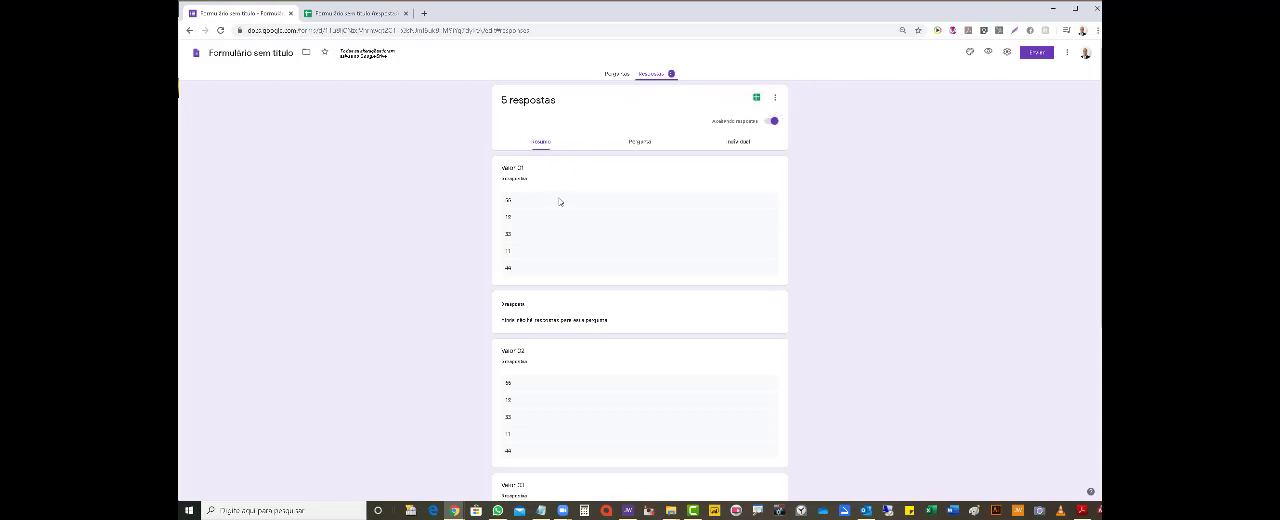
click(620, 79)
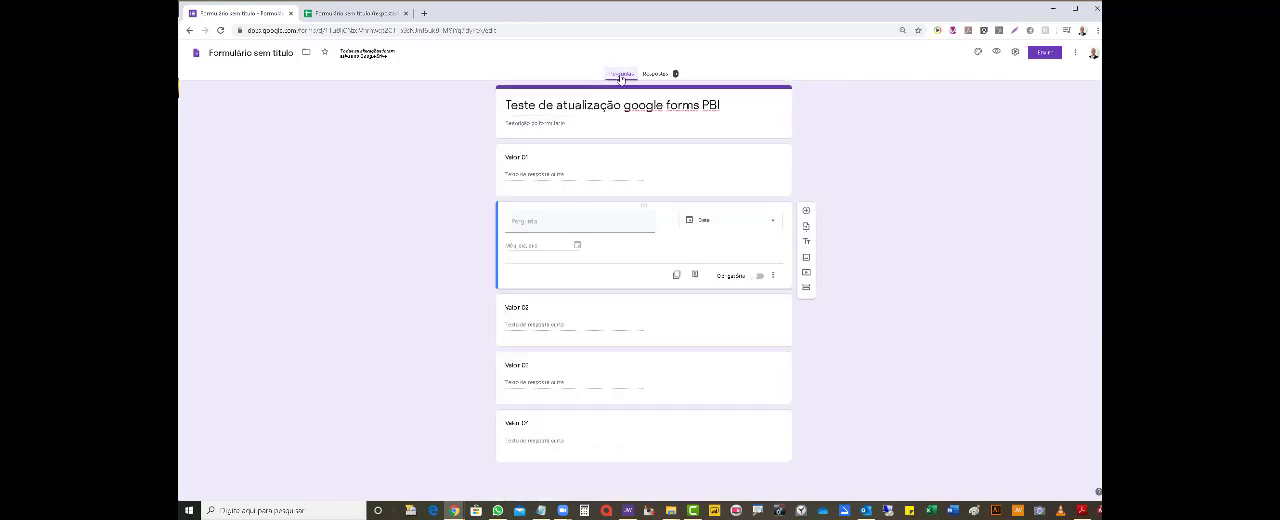
click(543, 171)
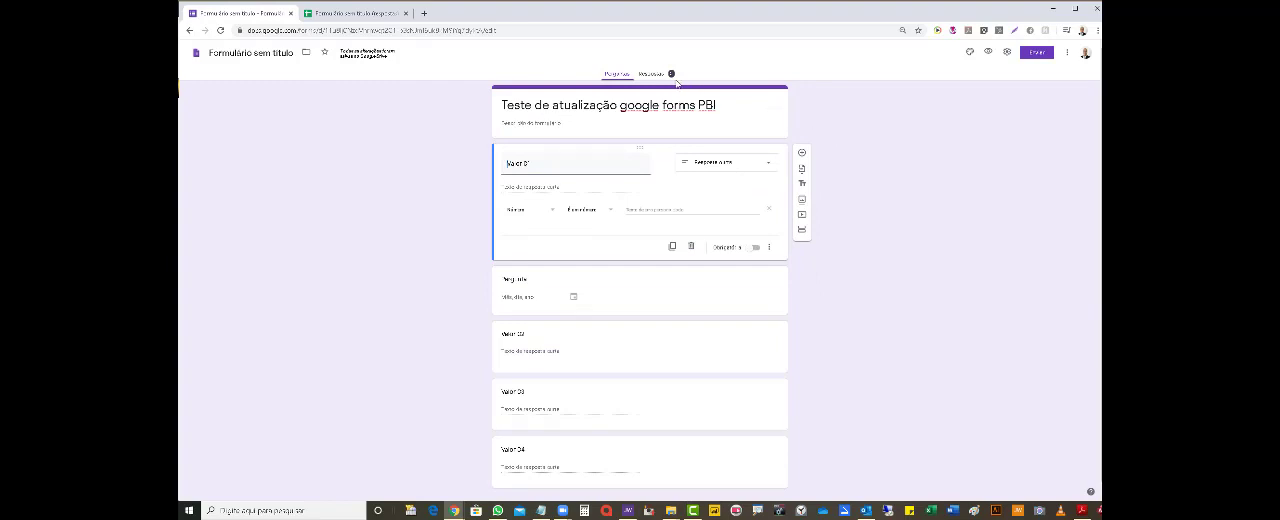
Open the form's preview, answer Valor 01 with a number and set the date to 24/06/2020.
click(988, 52)
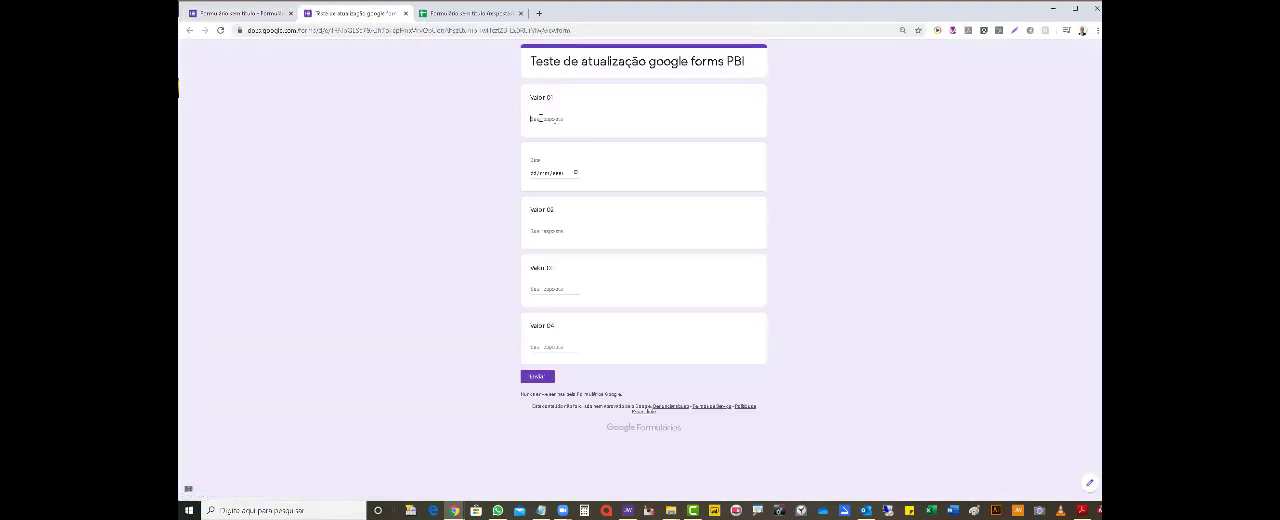
click(540, 118)
text(84)
key(BackSpace)
text(18)
click(575, 172)
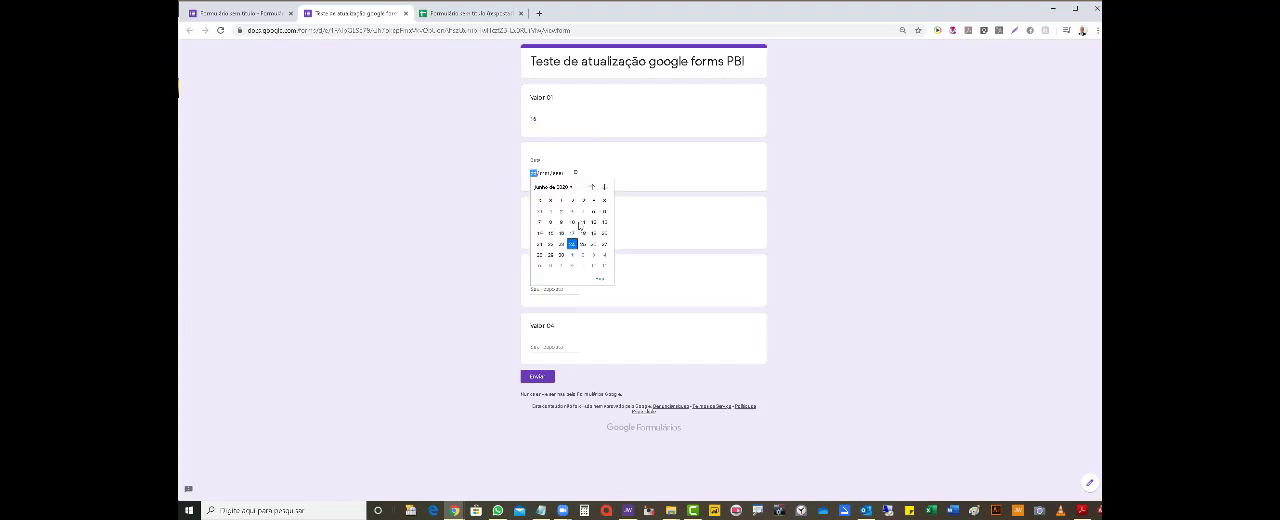
click(571, 244)
Answer Valor 02, Valor 03 and Valor 04 with numbers and submit the form.
click(546, 231)
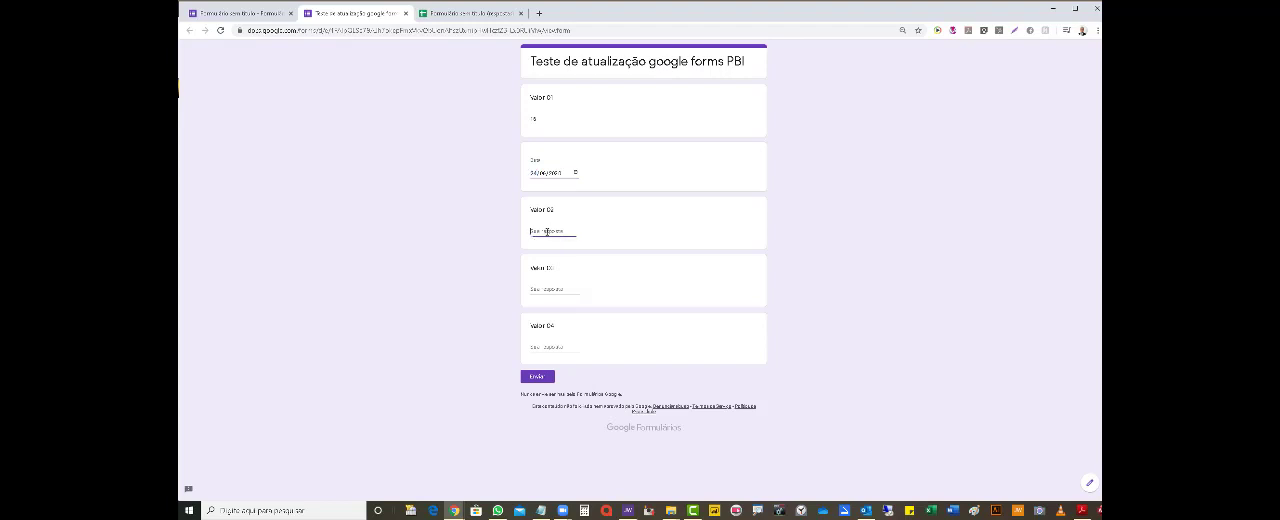
text(19)
click(560, 293)
text(15)
click(554, 344)
text(1)
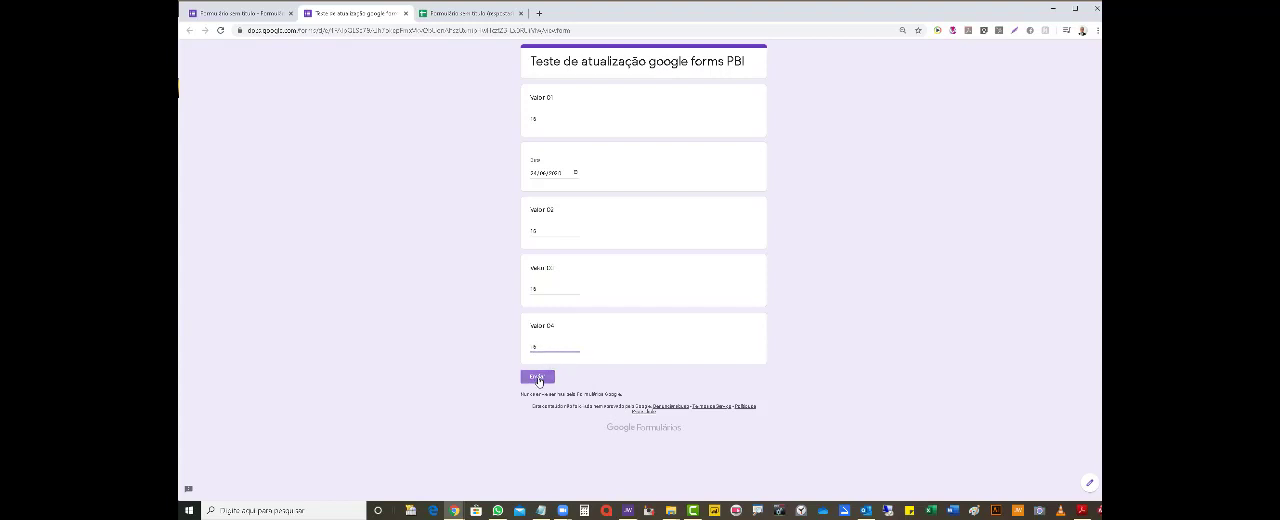
click(537, 377)
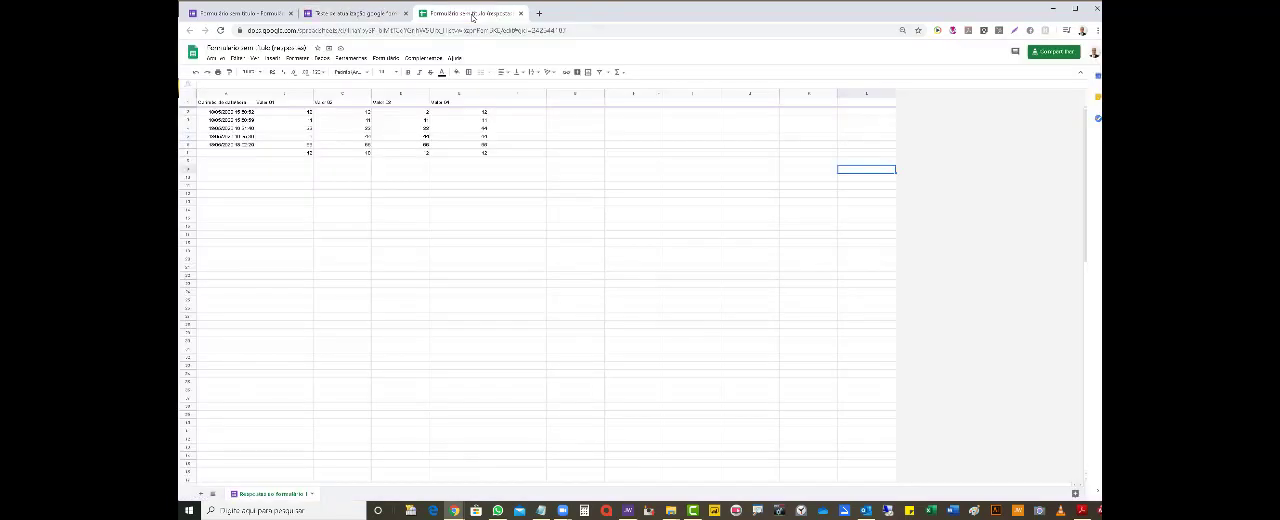
Check the newly submitted entry in the linked response spreadsheet and in the form's response summary.
click(472, 13)
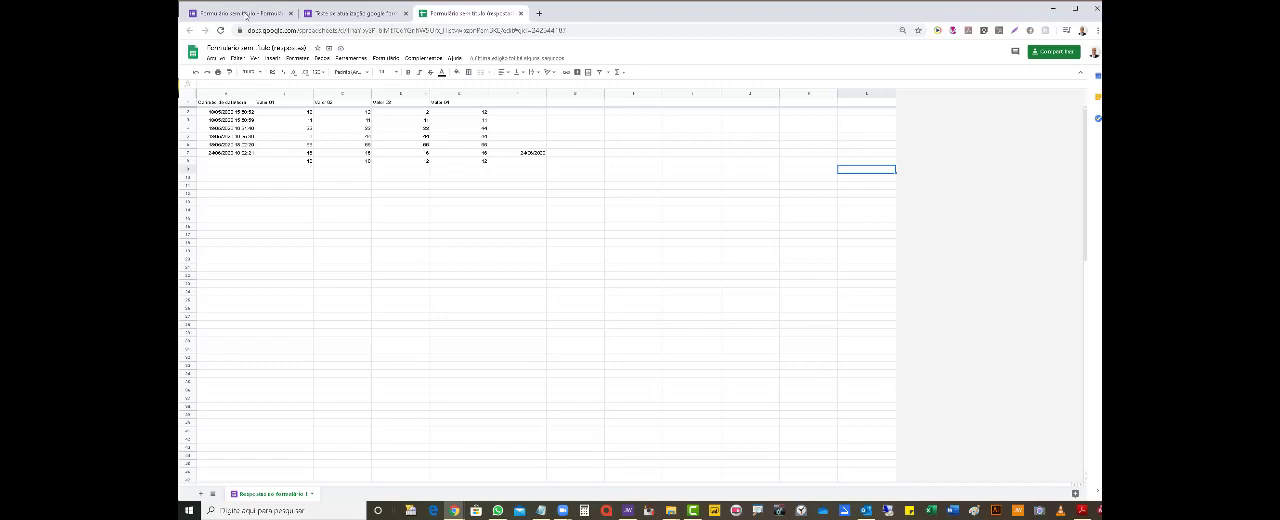
click(246, 14)
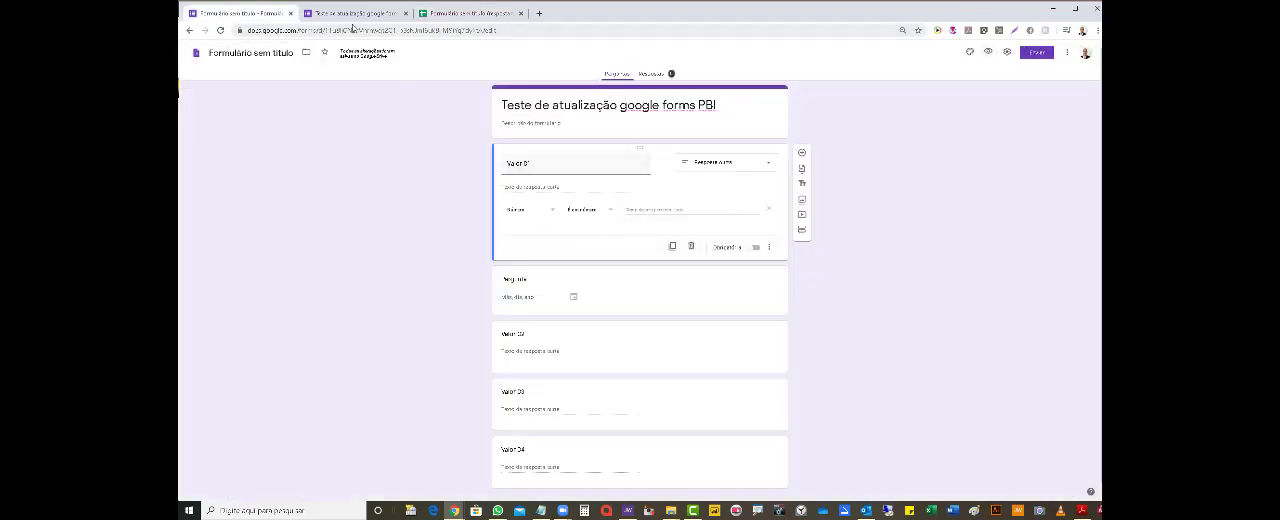
click(654, 76)
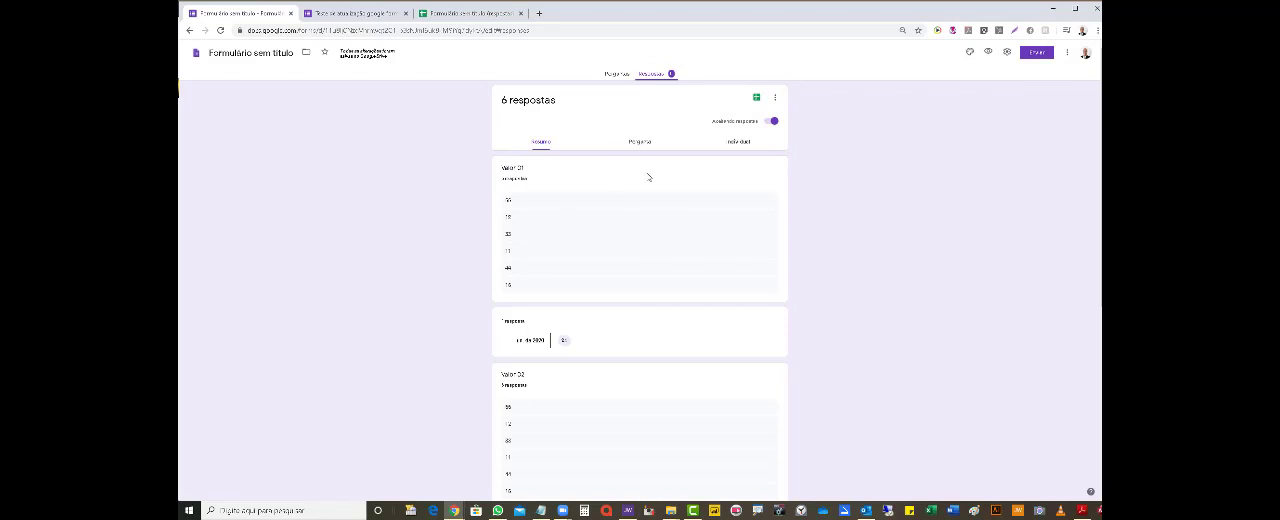
click(469, 14)
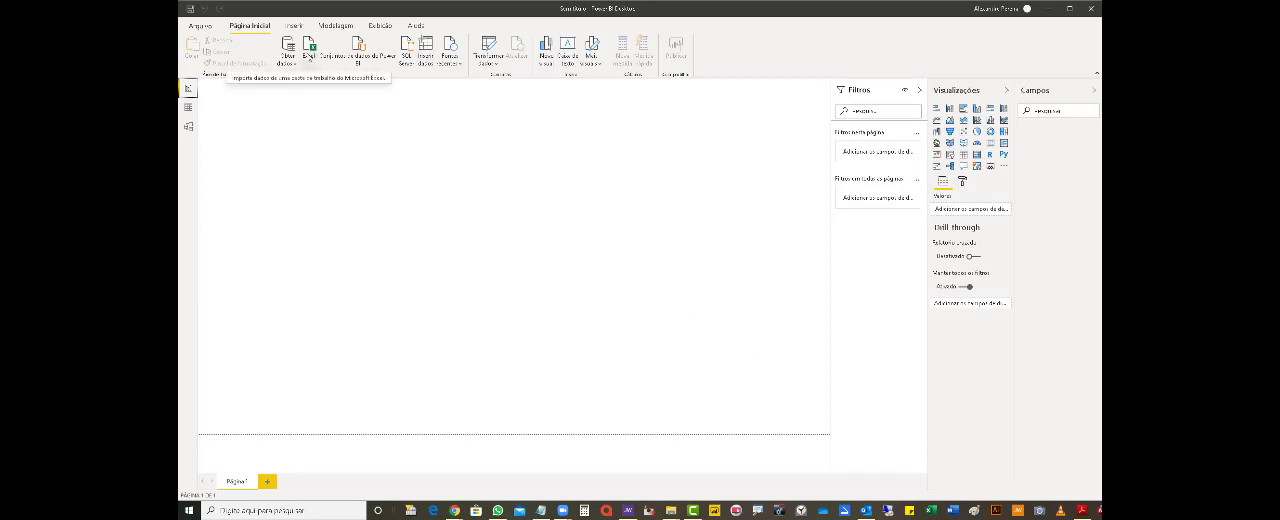
In Power BI Desktop, start getting data from a Web source and move the URL dialog over the empty canvas.
click(288, 60)
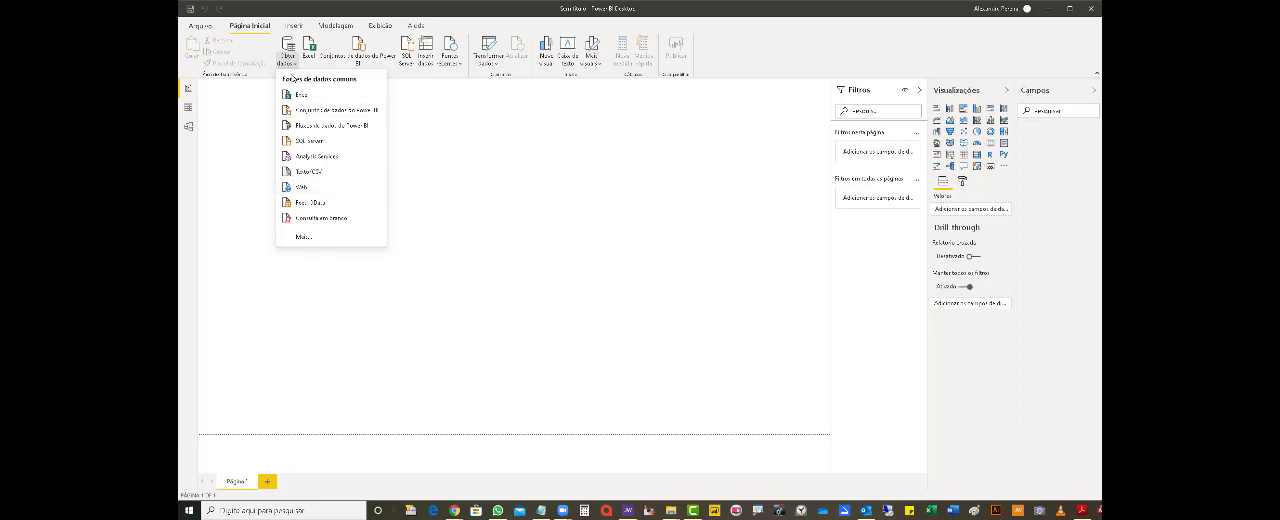
click(330, 190)
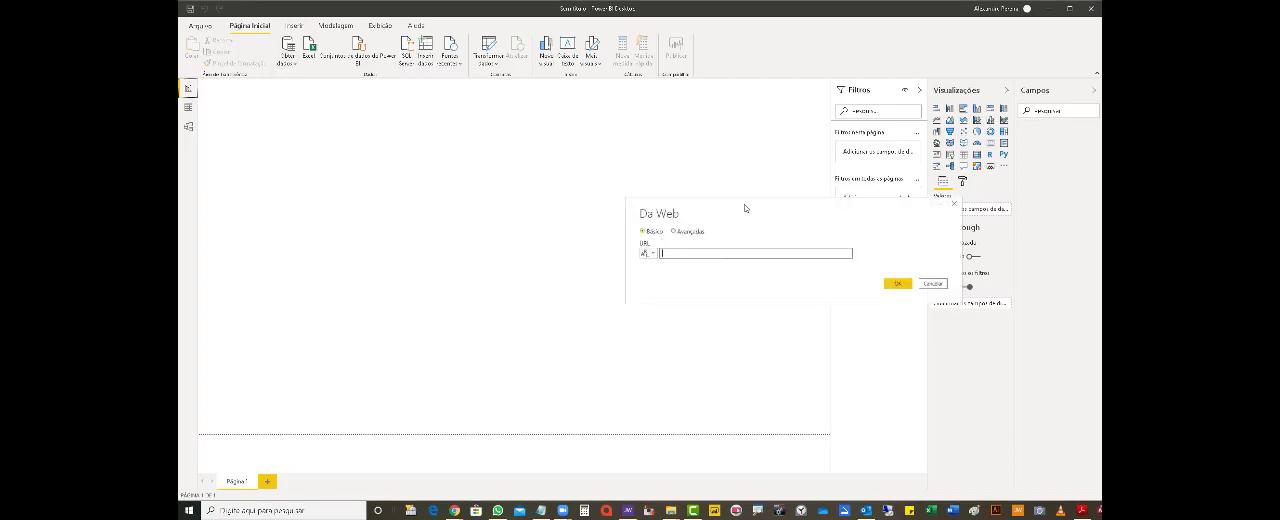
drag(745, 208, 556, 155)
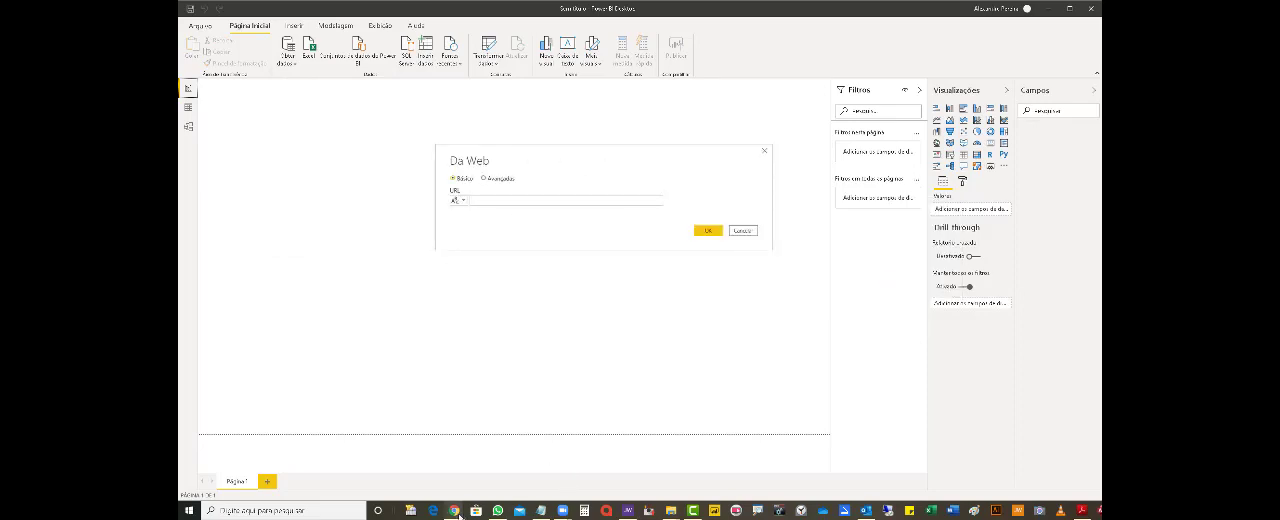
Copy the sharing link of the response spreadsheet in Google Sheets and paste it as Power BI's Web source URL.
mouse_move(454, 508)
click(498, 488)
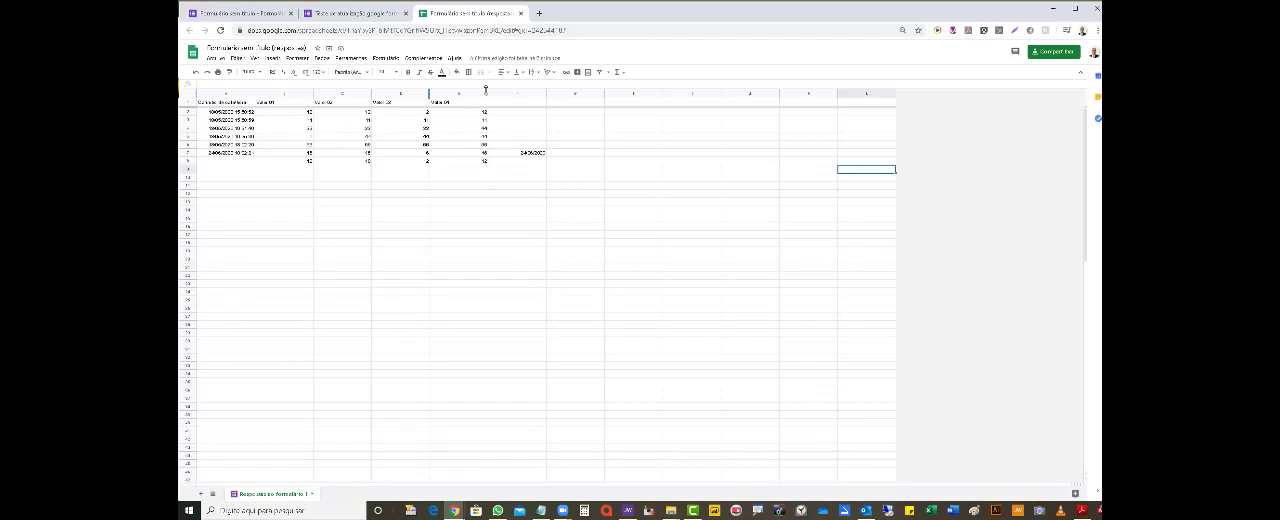
click(1050, 52)
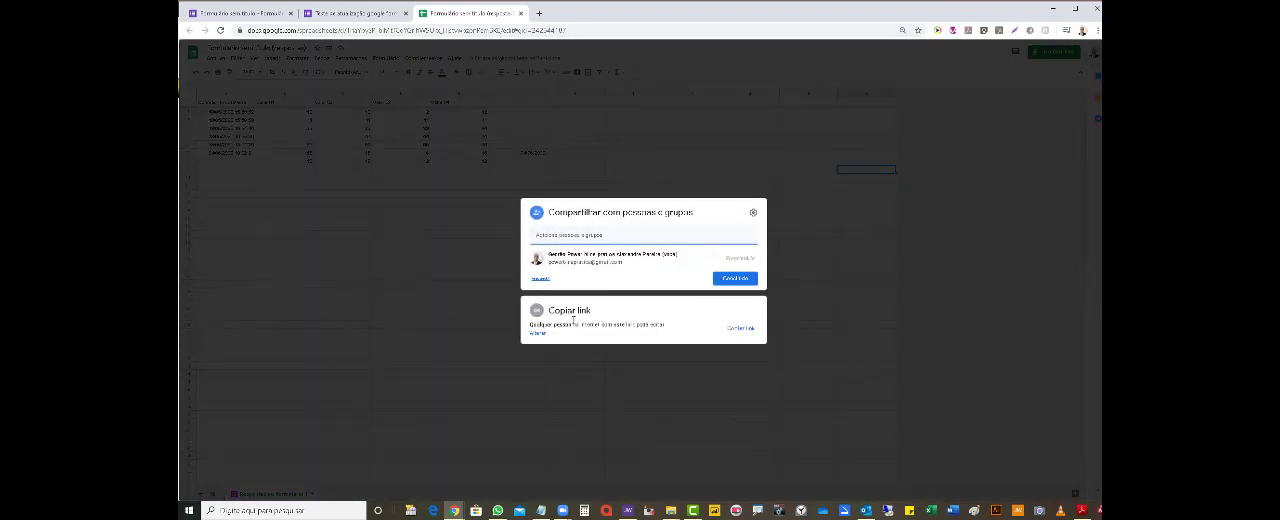
click(741, 330)
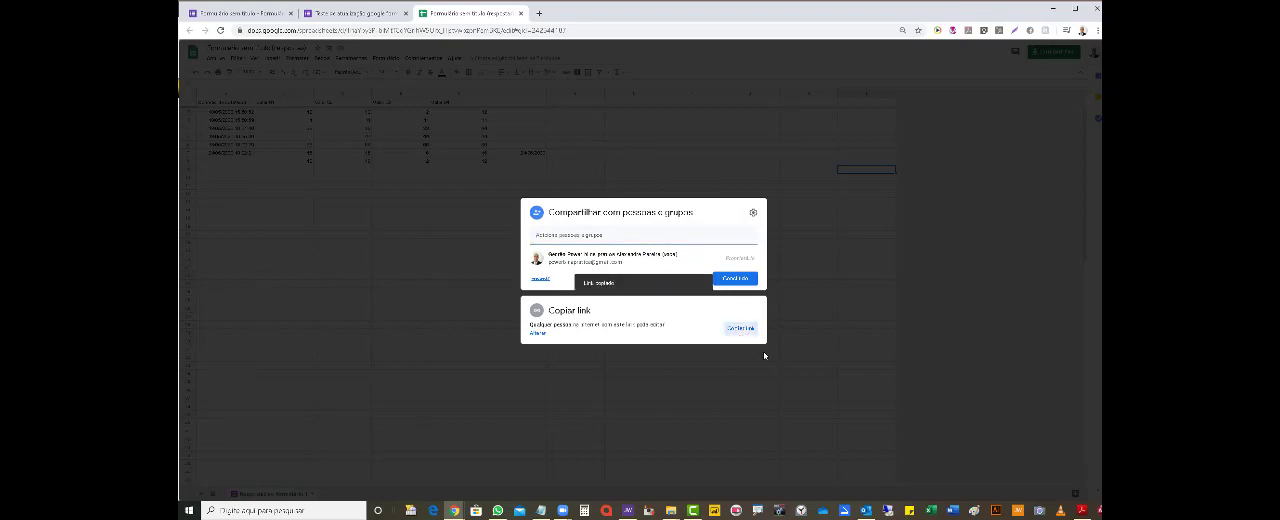
key(alt+Tab)
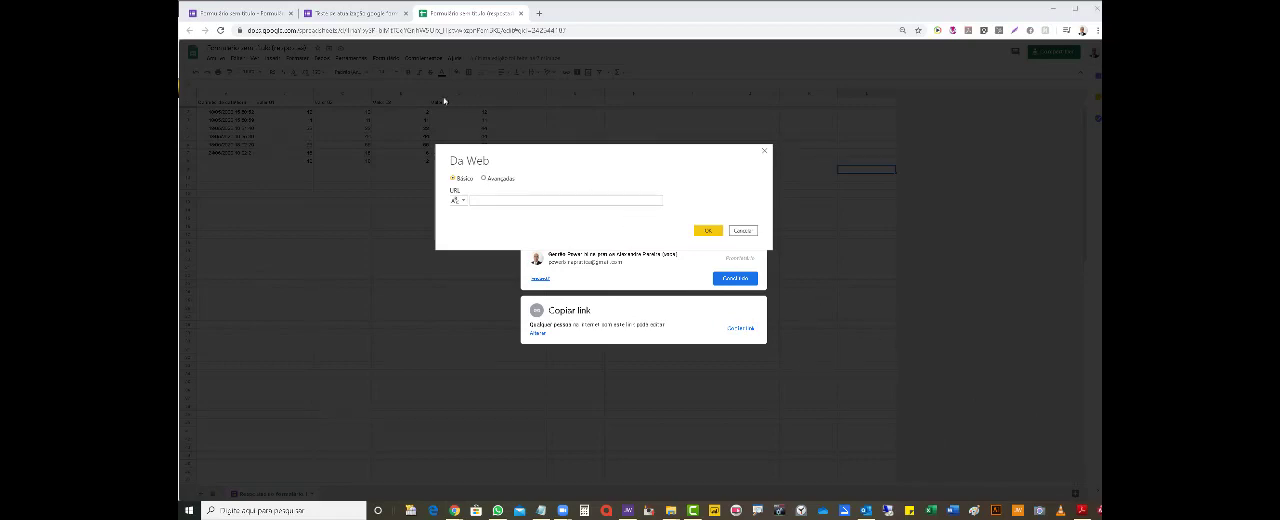
click(530, 200)
key(ctrl+v)
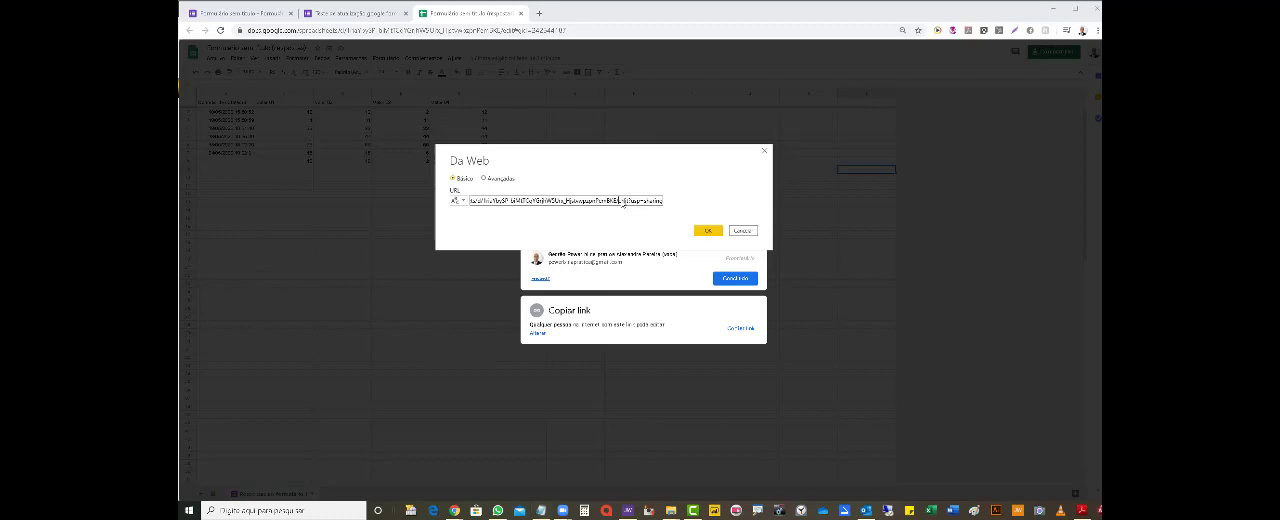
Replace the URL's ending after the spreadsheet ID with "export?format=xlsx" and connect to the source.
key(Delete)
key(Delete)
key(Delete)
key(Delete)
key(Delete)
key(Delete)
key(Delete)
key(Delete)
key(Delete)
key(Delete)
key(Delete)
key(Delete)
key(Delete)
key(Delete)
key(Delete)
key(Delete)
key(Delete)
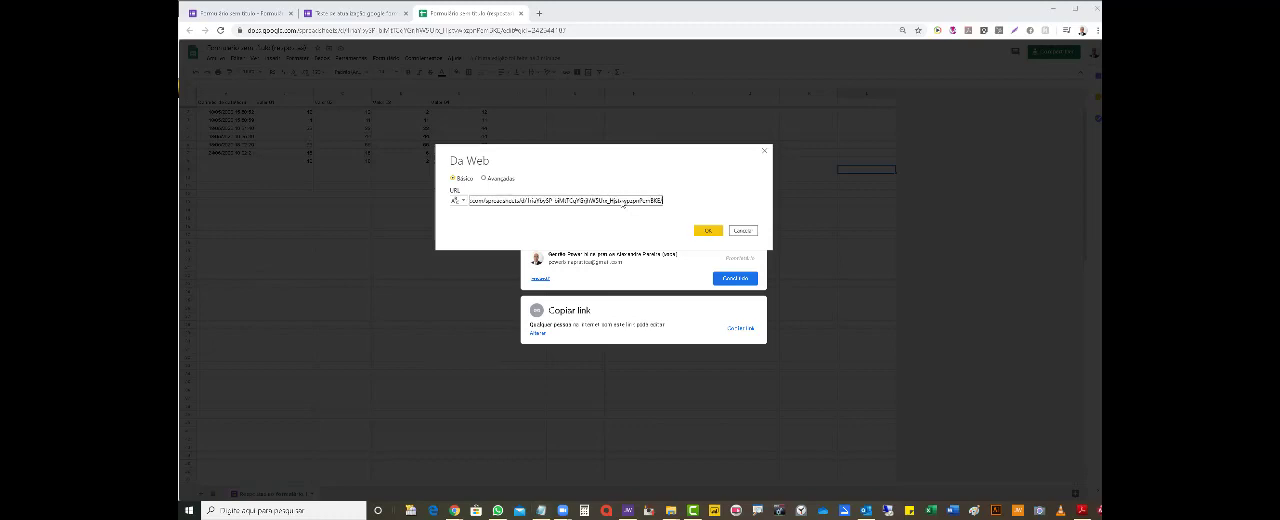
text(export)
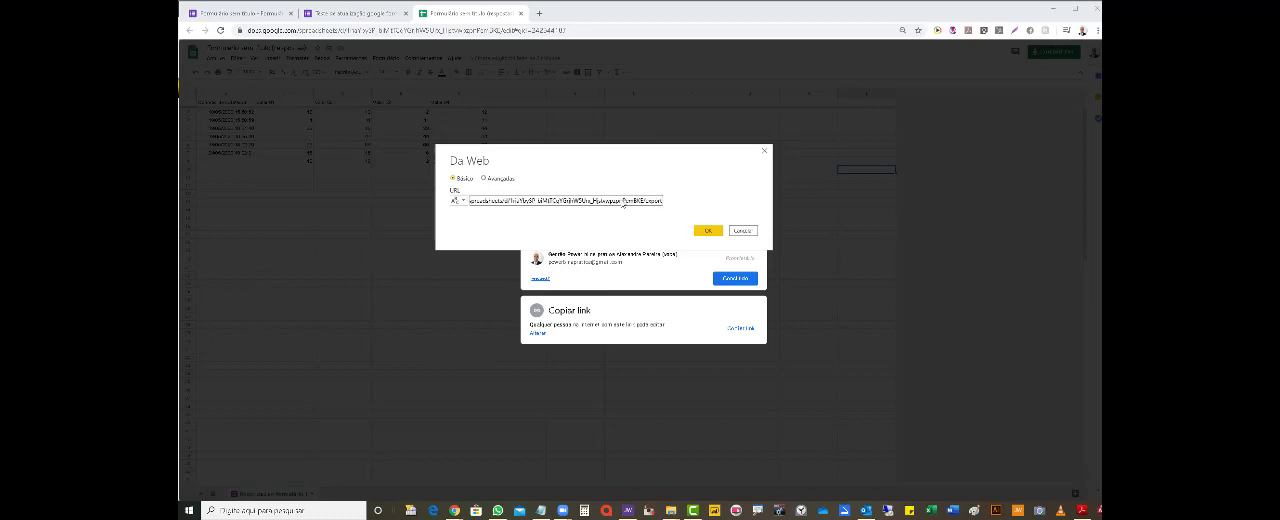
text(?forma)
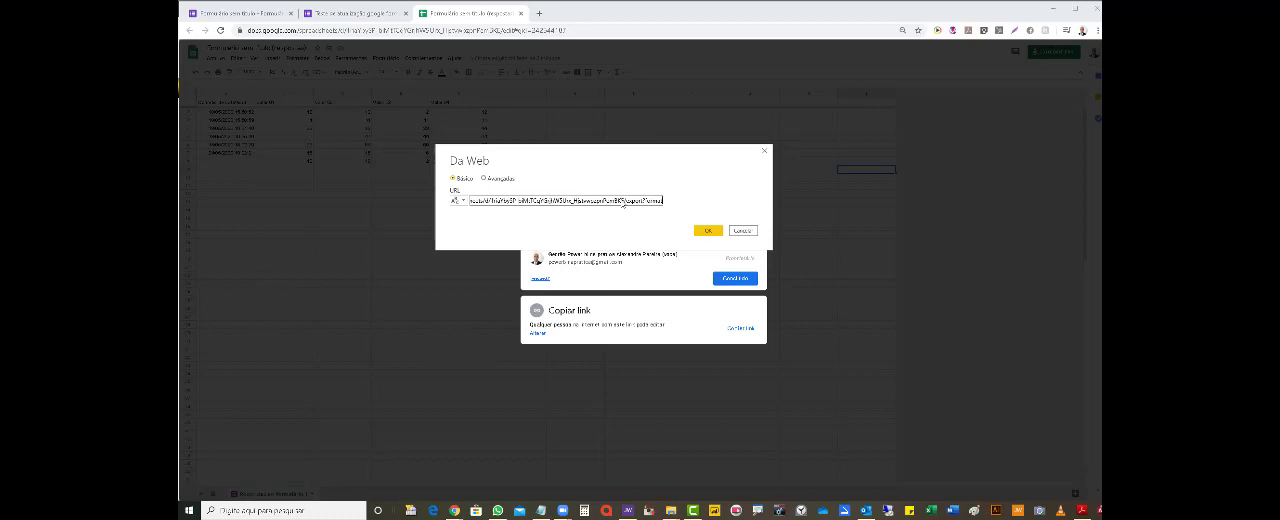
text(t=csv)
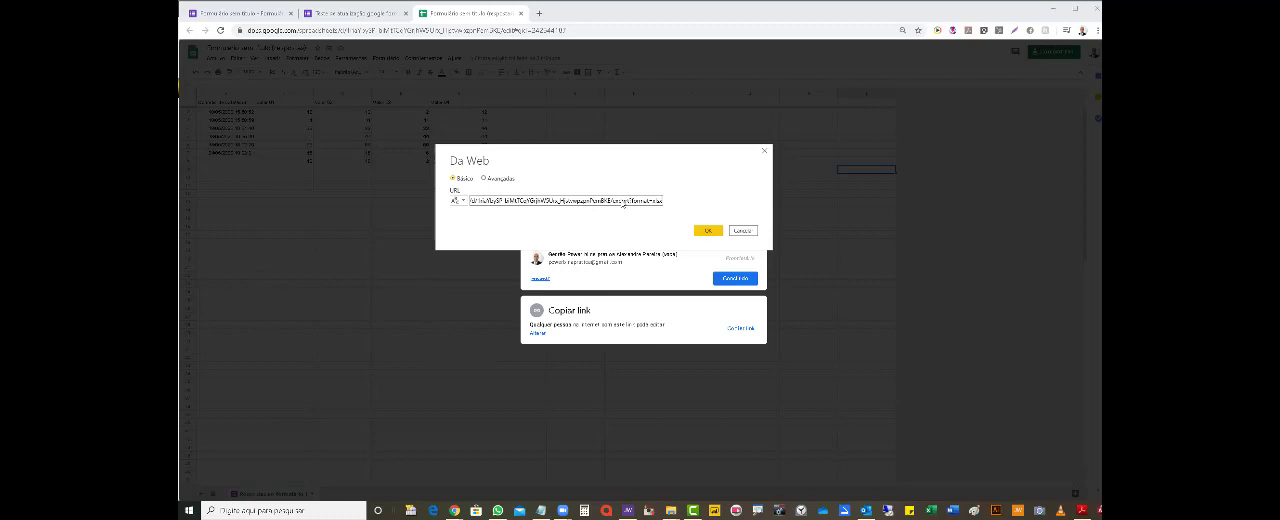
click(707, 232)
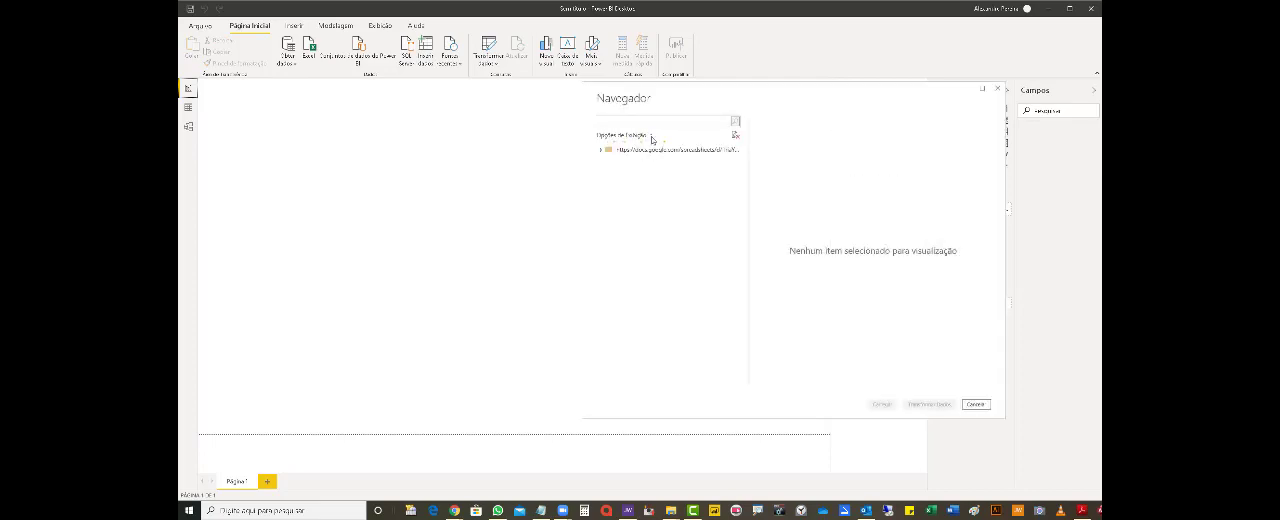
Move the Navigator aside and preview the sheet "Respostas ao formulário 1".
drag(762, 91, 549, 87)
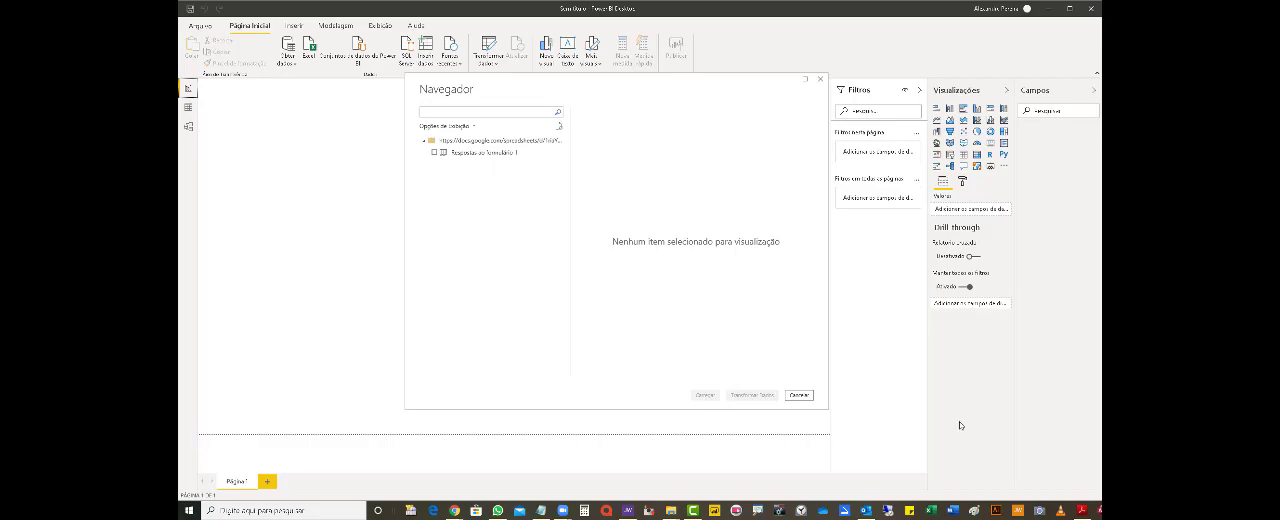
click(465, 155)
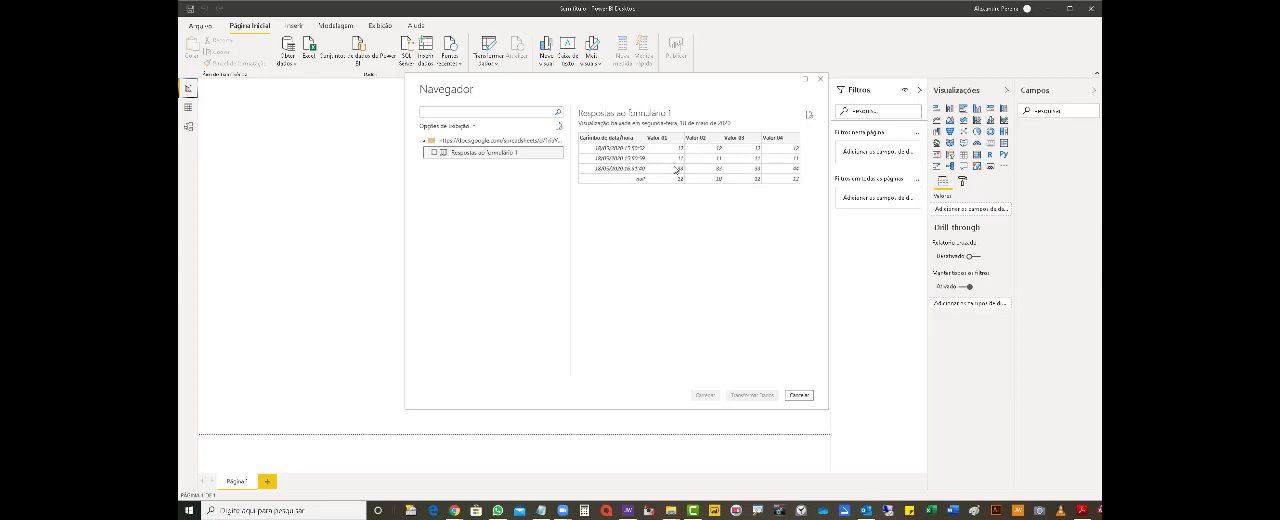
Refresh the preview of the form response sheet, select "Respostas ao formulário 1" and load it into the report.
click(809, 114)
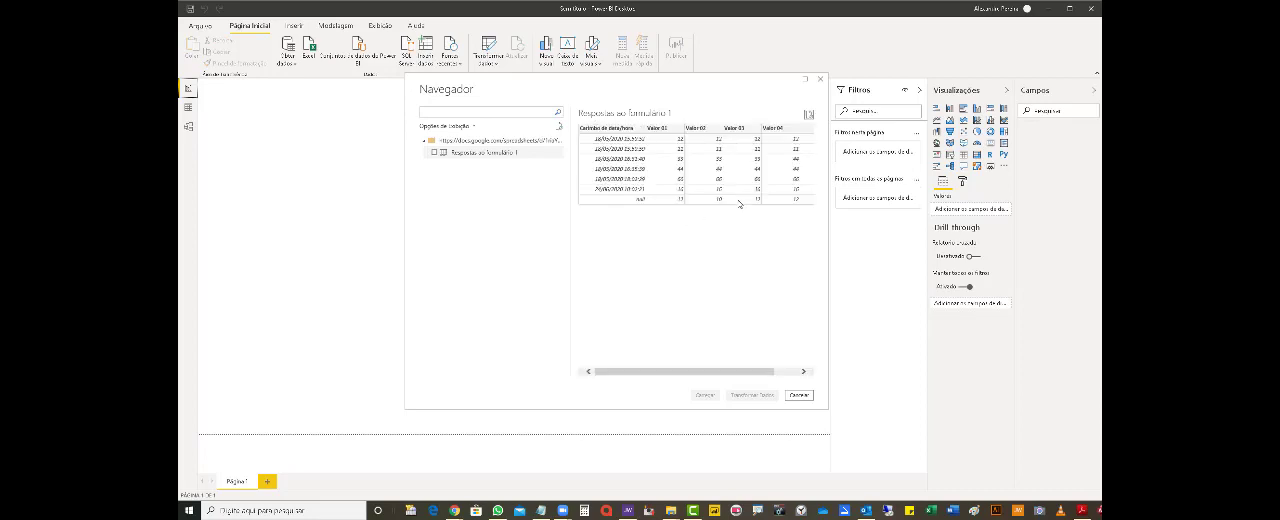
click(434, 153)
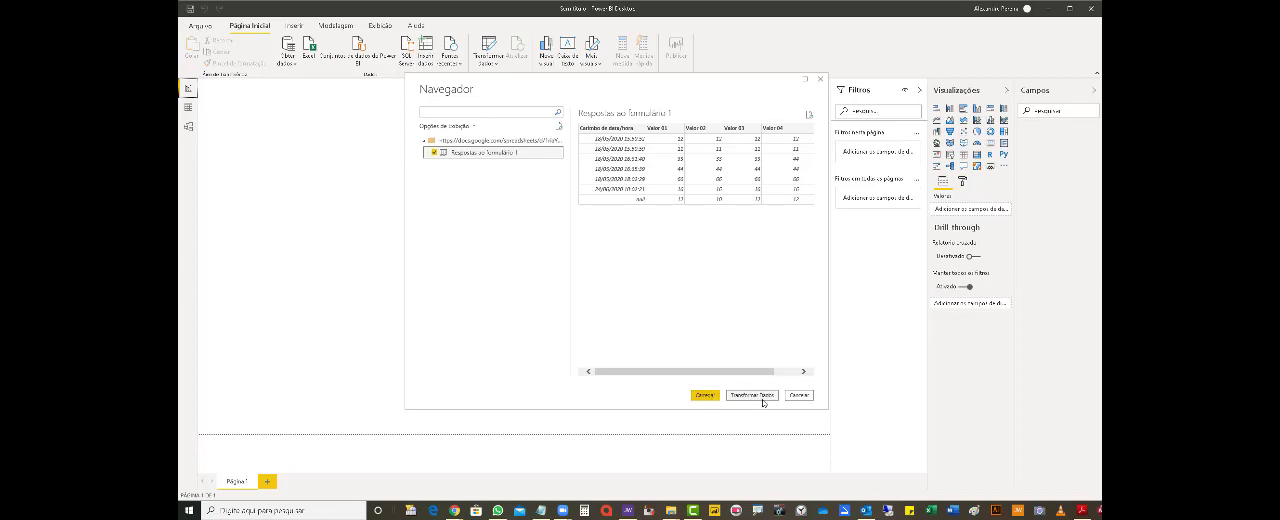
click(707, 398)
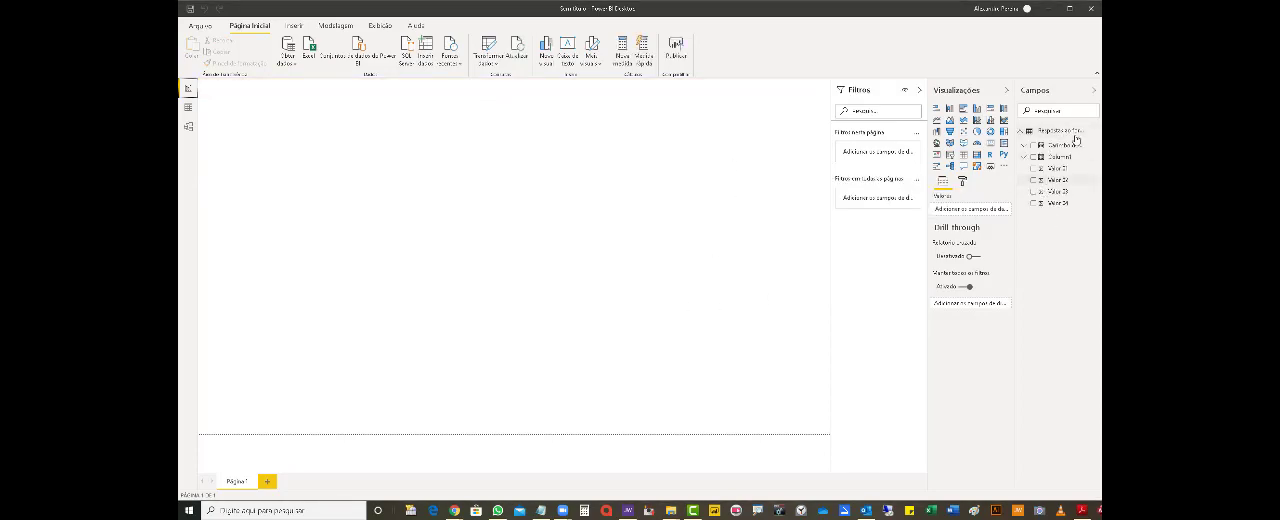
Create a column chart of Valor 01 by the Column1 date hierarchy, widen it and move it toward the middle of the page.
drag(1056, 172, 545, 171)
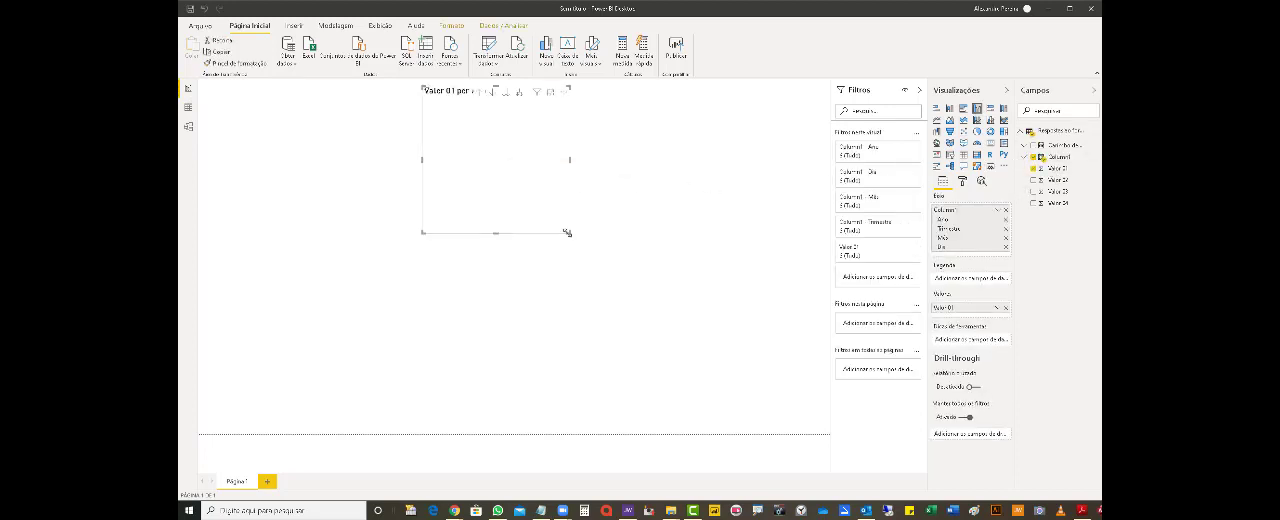
drag(566, 232, 609, 231)
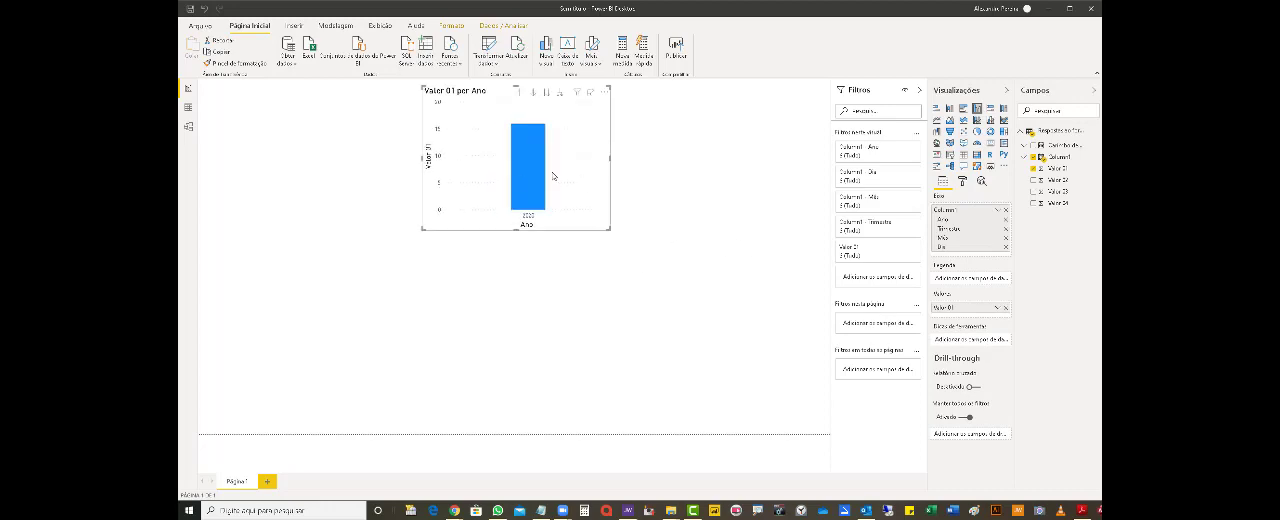
drag(560, 200, 510, 244)
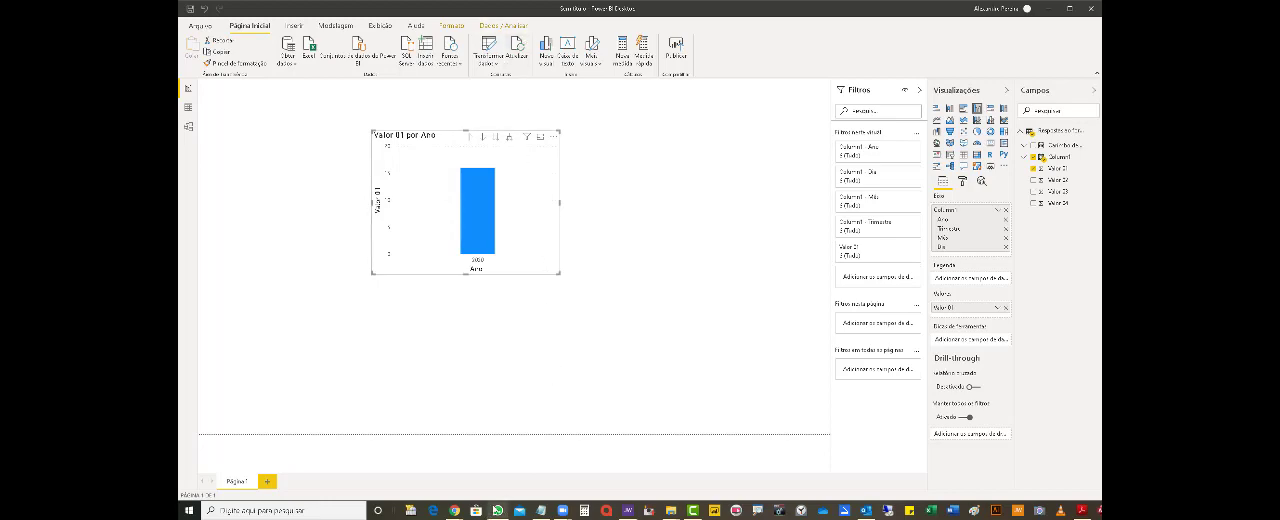
Switch to Chrome and start another response to the form "Teste de atualização google forms PBI".
mouse_move(497, 510)
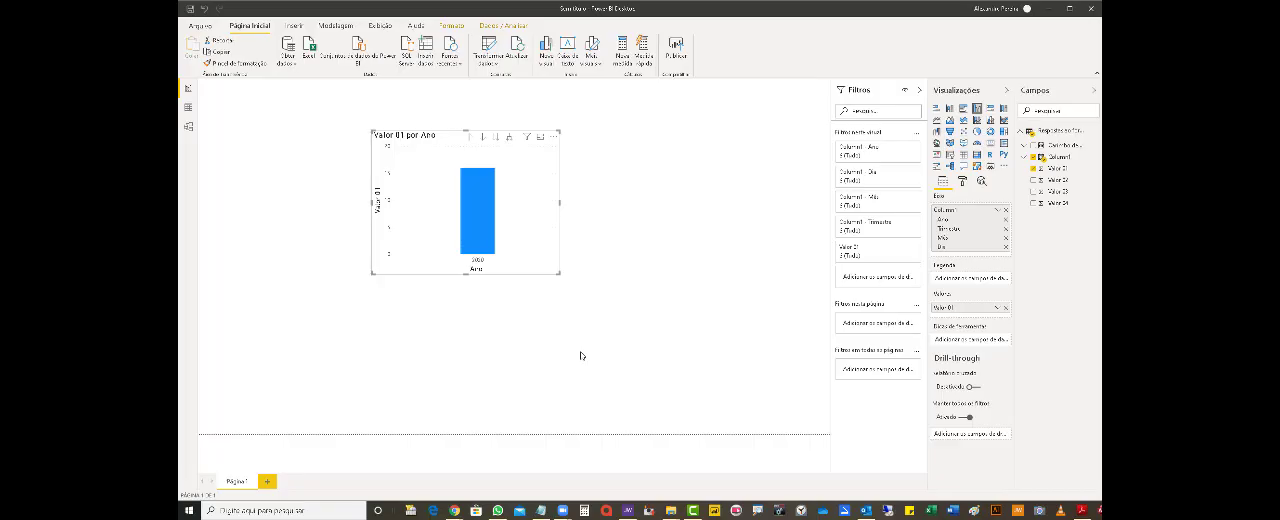
mouse_move(456, 508)
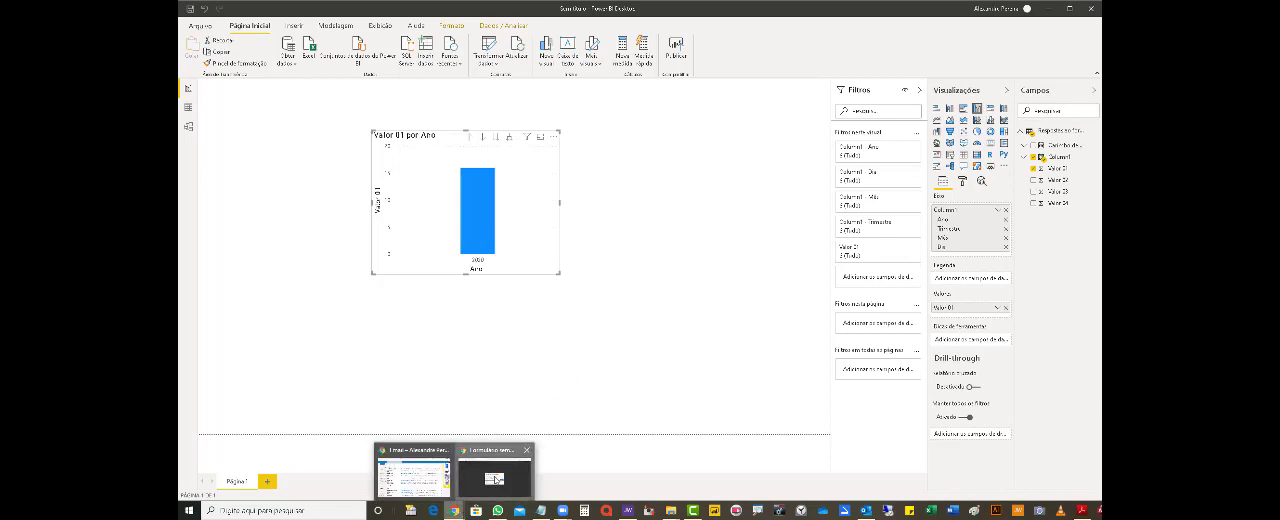
click(494, 479)
click(868, 170)
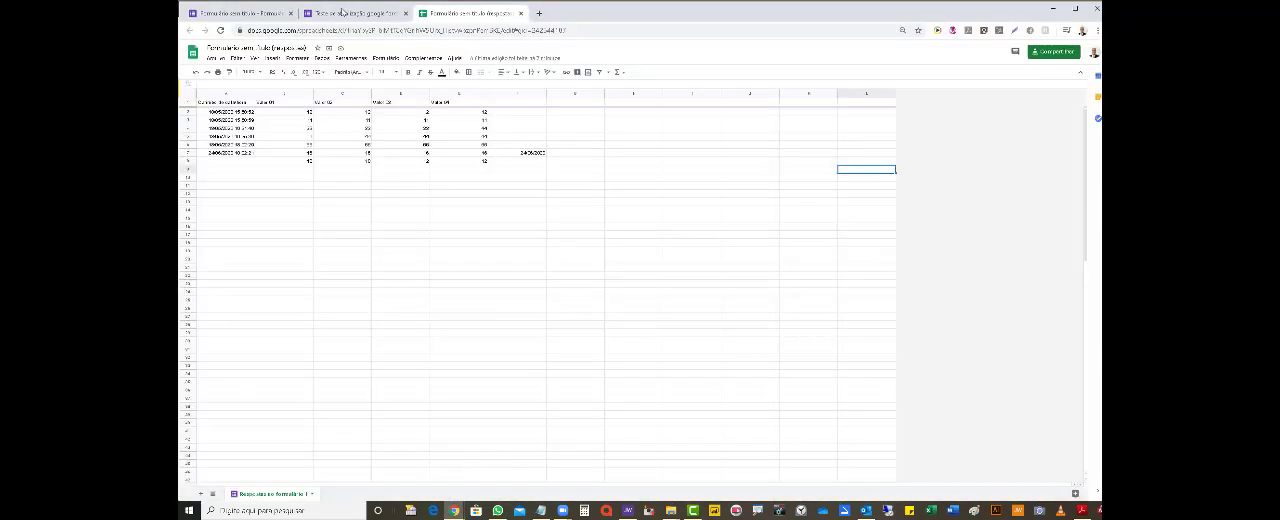
click(342, 13)
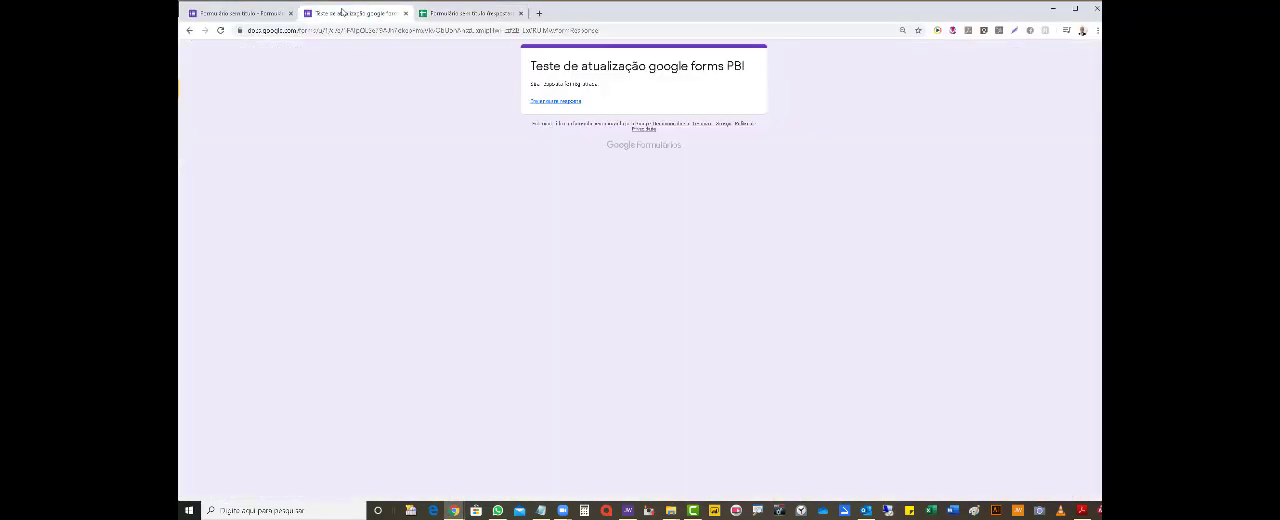
click(557, 102)
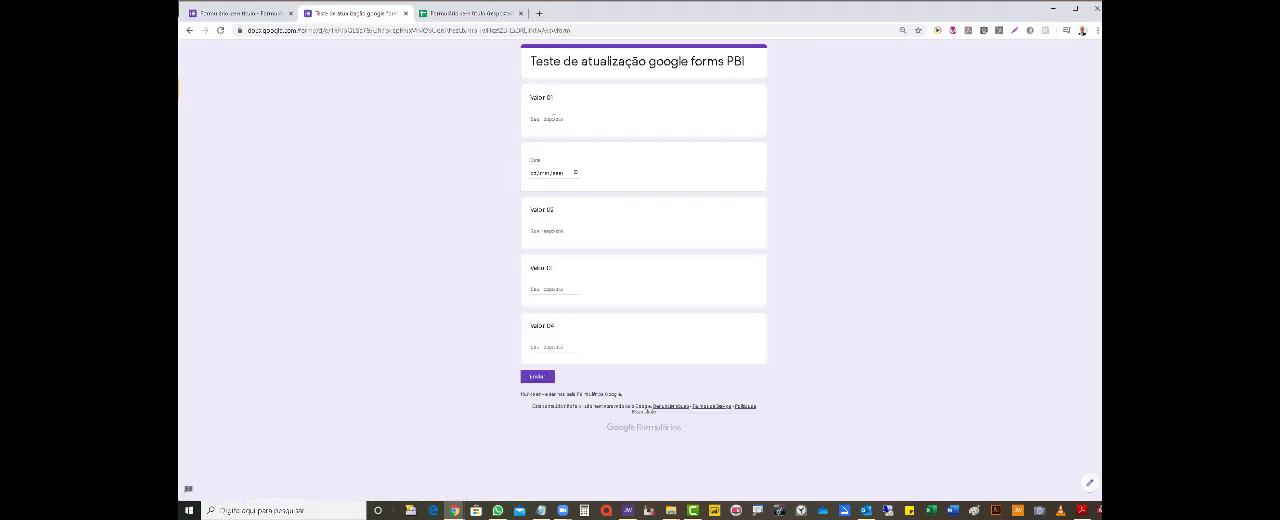
Fill in the form with 17 for Valor 01 through Valor 04 and the date 24/06/2020, and submit it.
click(559, 119)
text(17)
click(575, 172)
click(572, 246)
click(547, 229)
text(15)
click(547, 290)
text(10)
click(537, 347)
text(1)
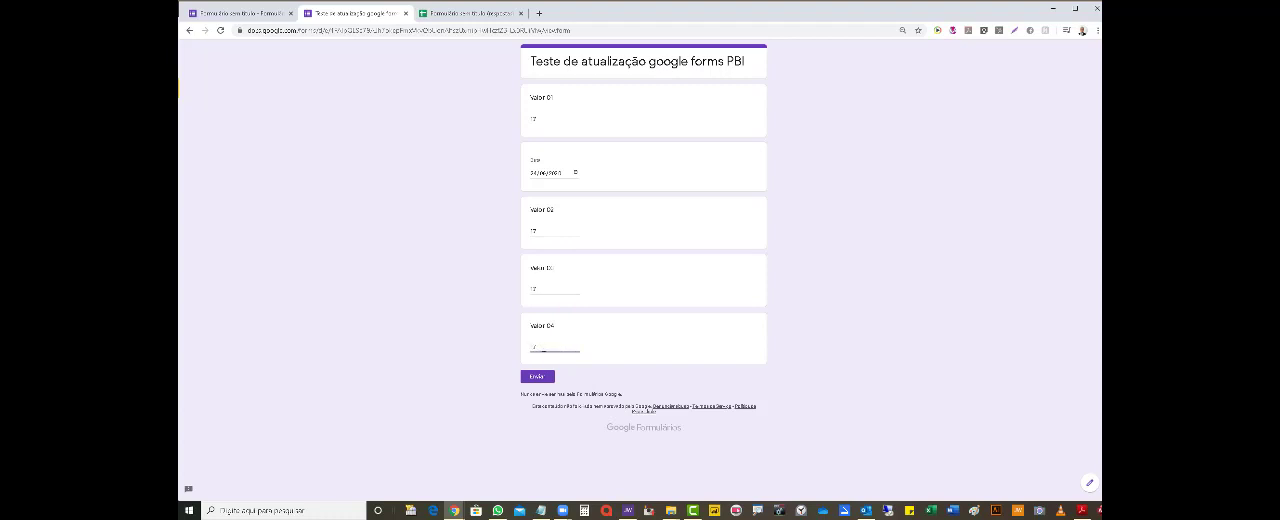
click(545, 377)
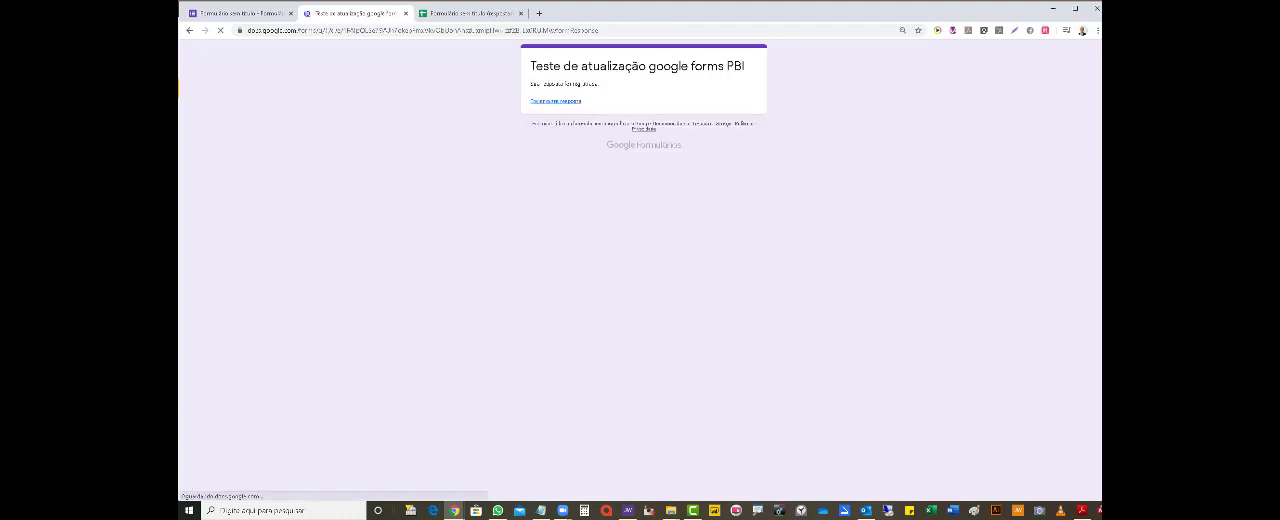
Return to Power BI Desktop, refresh the report data and check the Valor 01 column in the chart.
key(alt+Tab)
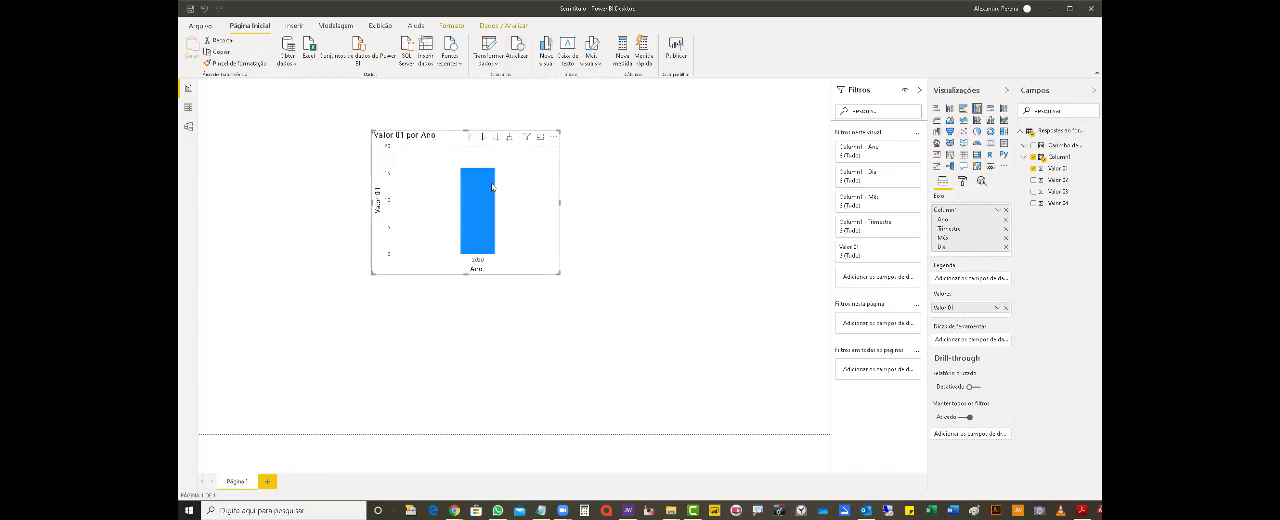
mouse_move(487, 213)
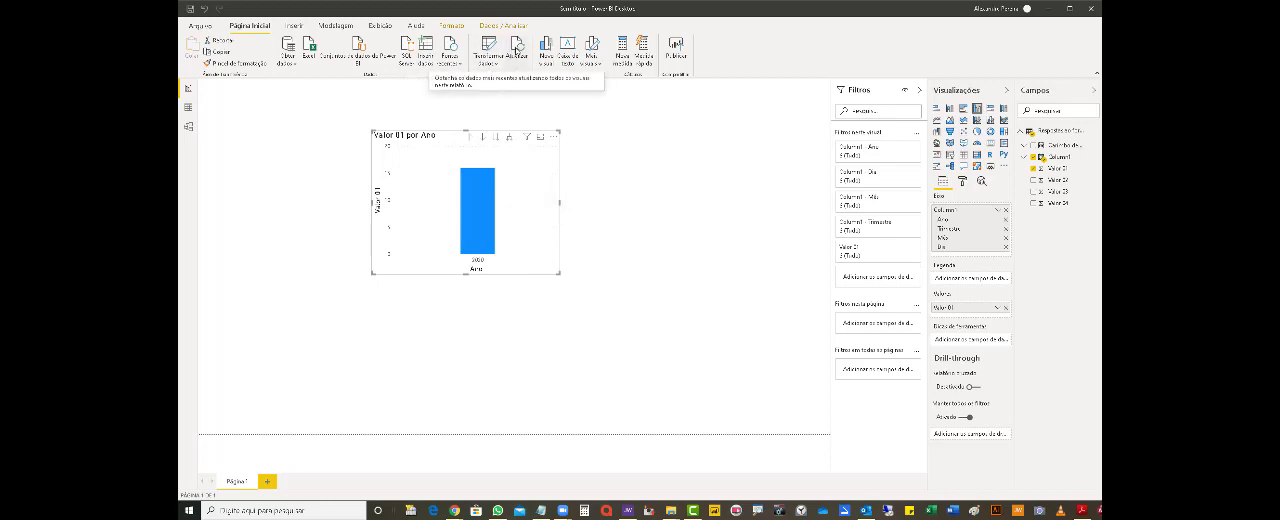
click(517, 50)
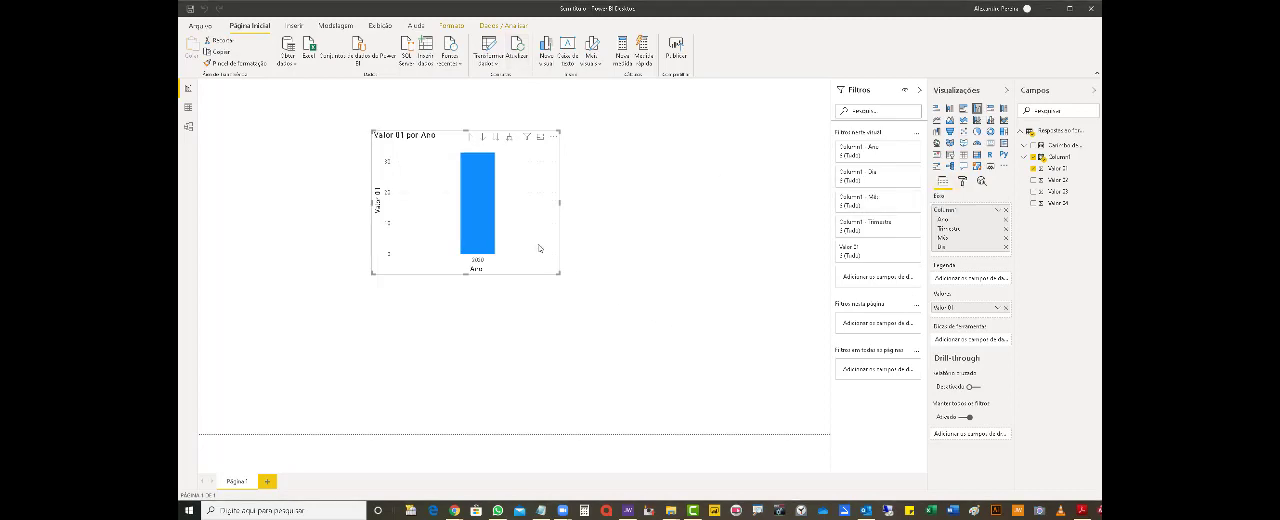
mouse_move(479, 181)
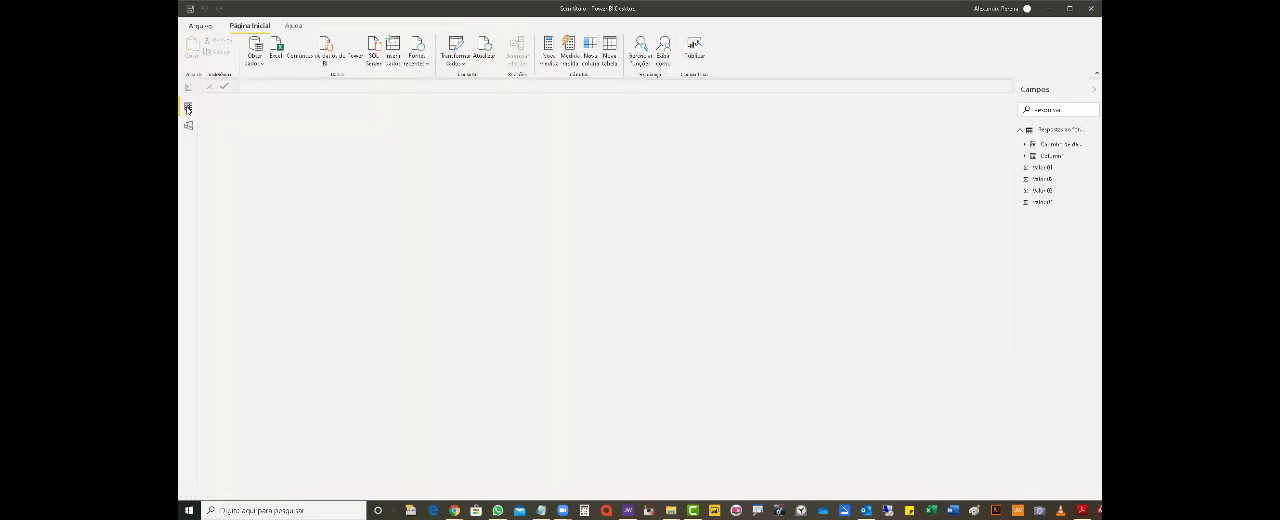
Examine the rows of the form response table in the data view and look at the options for getting data.
click(188, 106)
click(1062, 130)
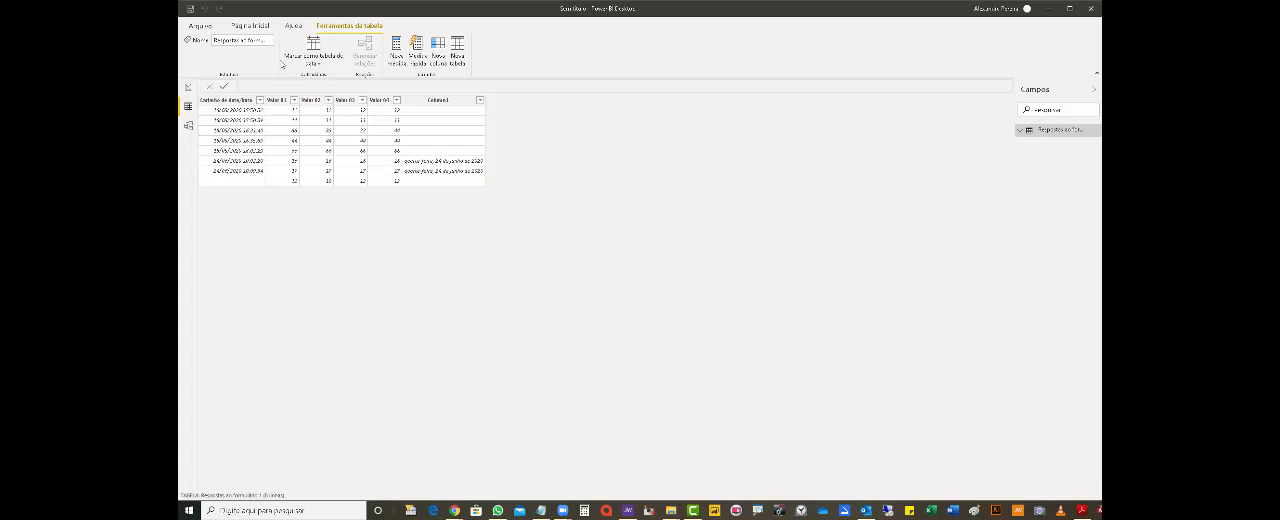
click(249, 25)
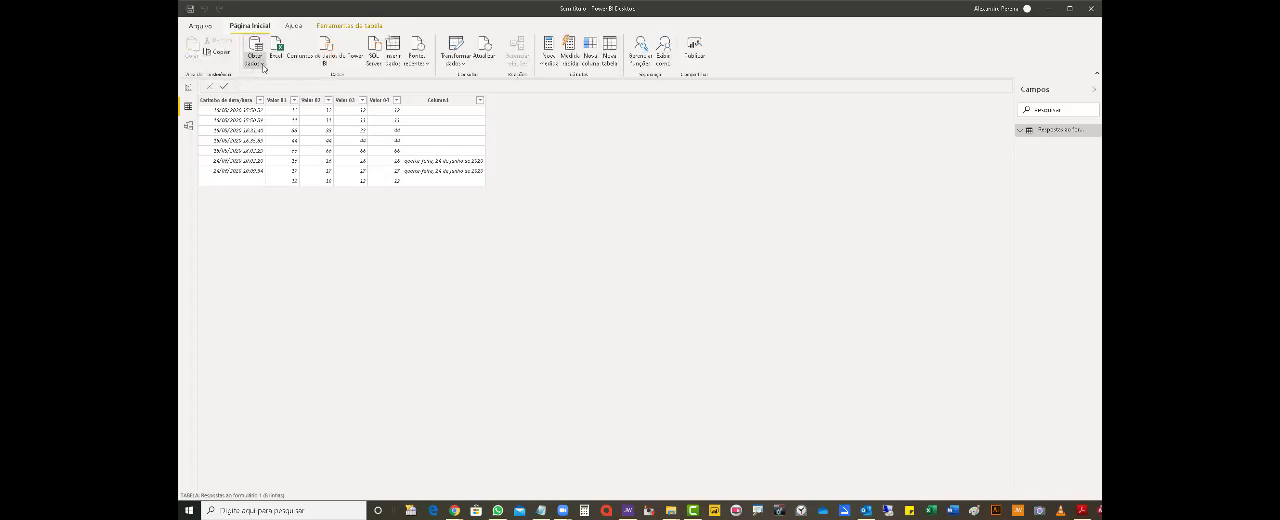
click(254, 60)
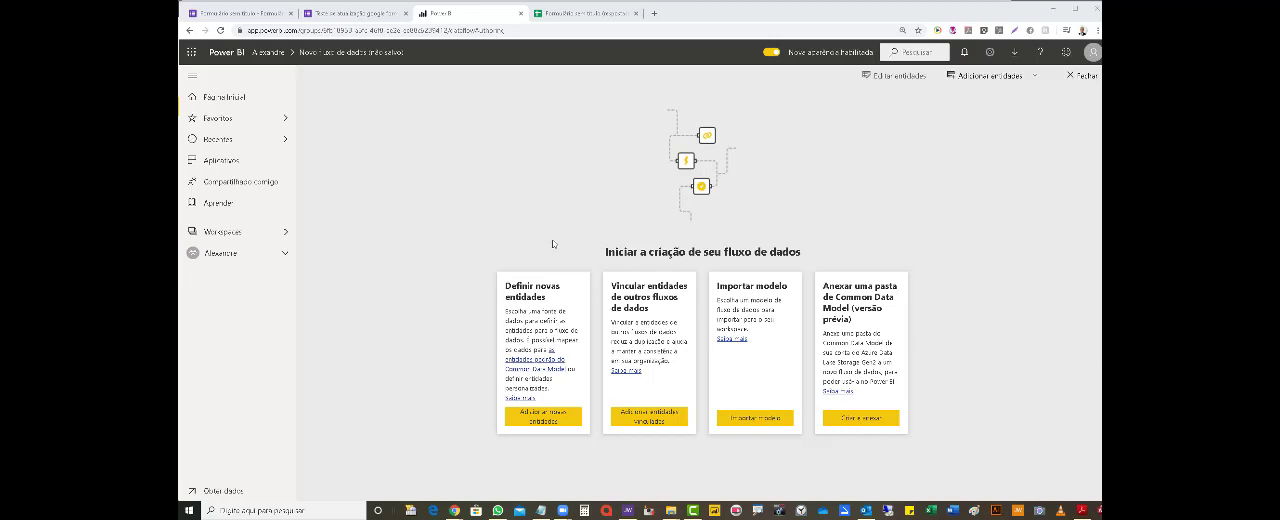
In the Power BI service workspace, create a new dataflow, add new entities and choose Web API as the data source.
click(270, 55)
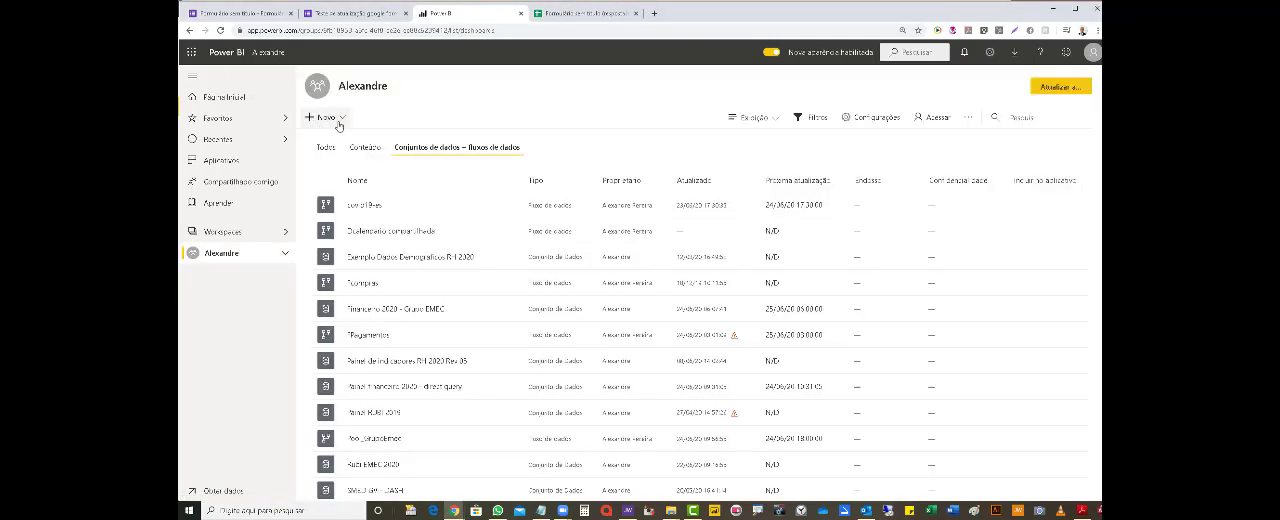
click(338, 123)
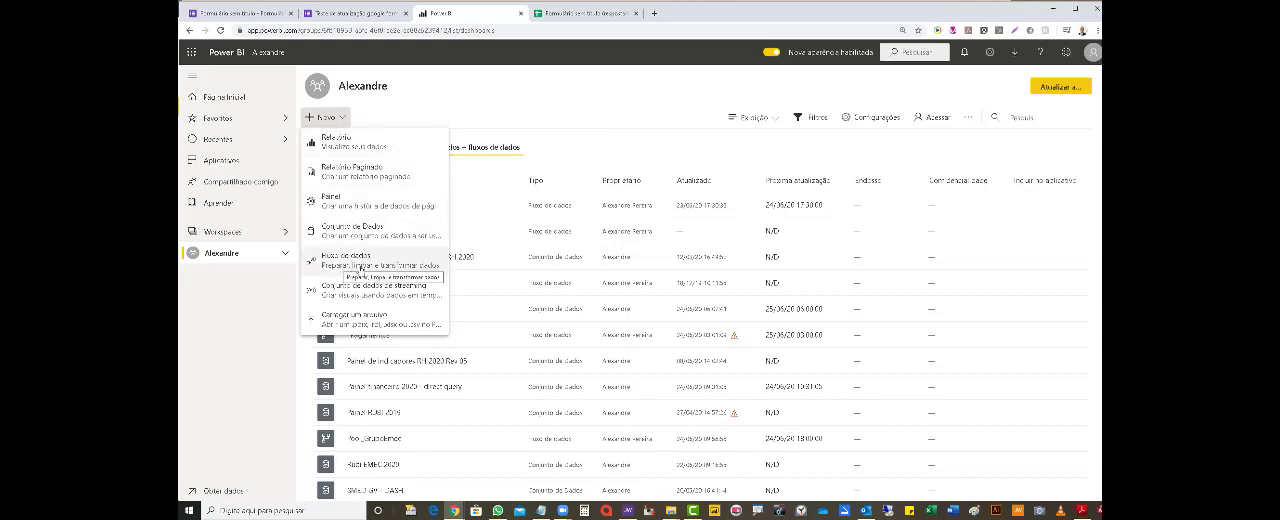
click(358, 268)
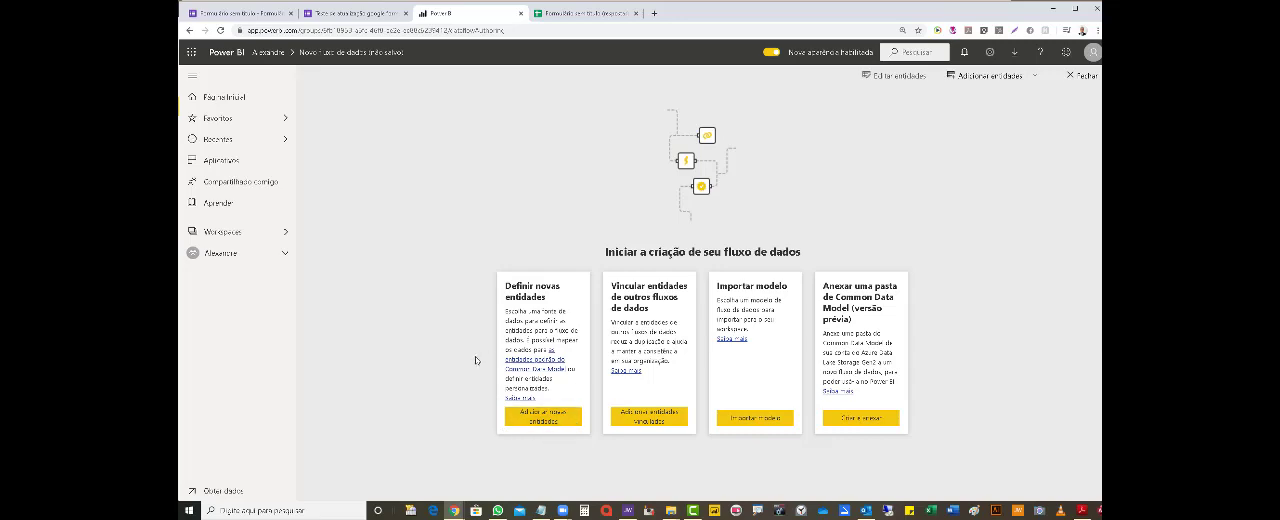
click(545, 420)
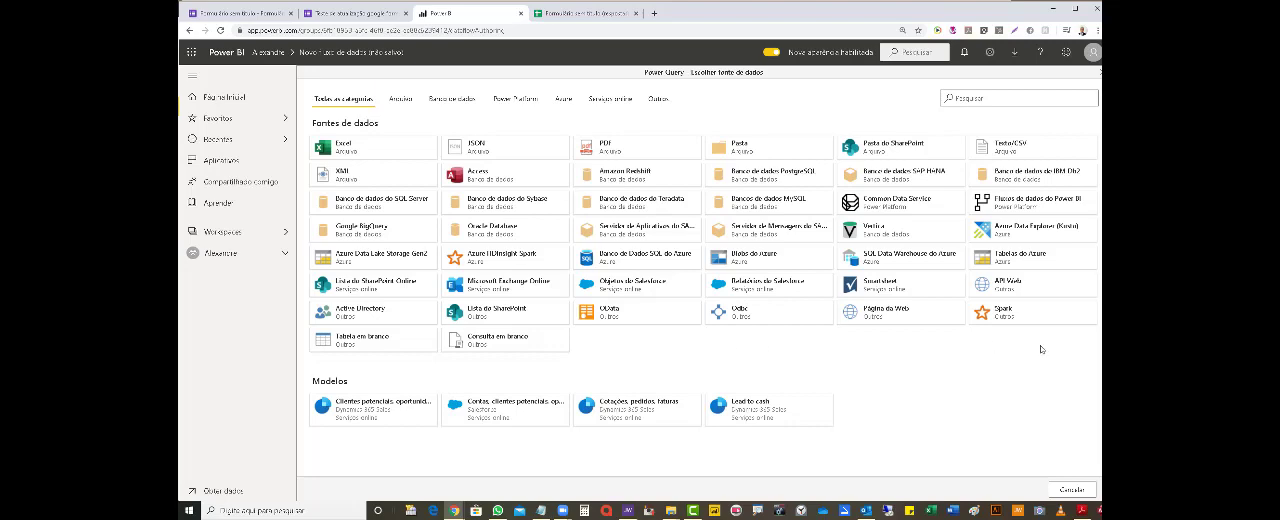
click(1009, 290)
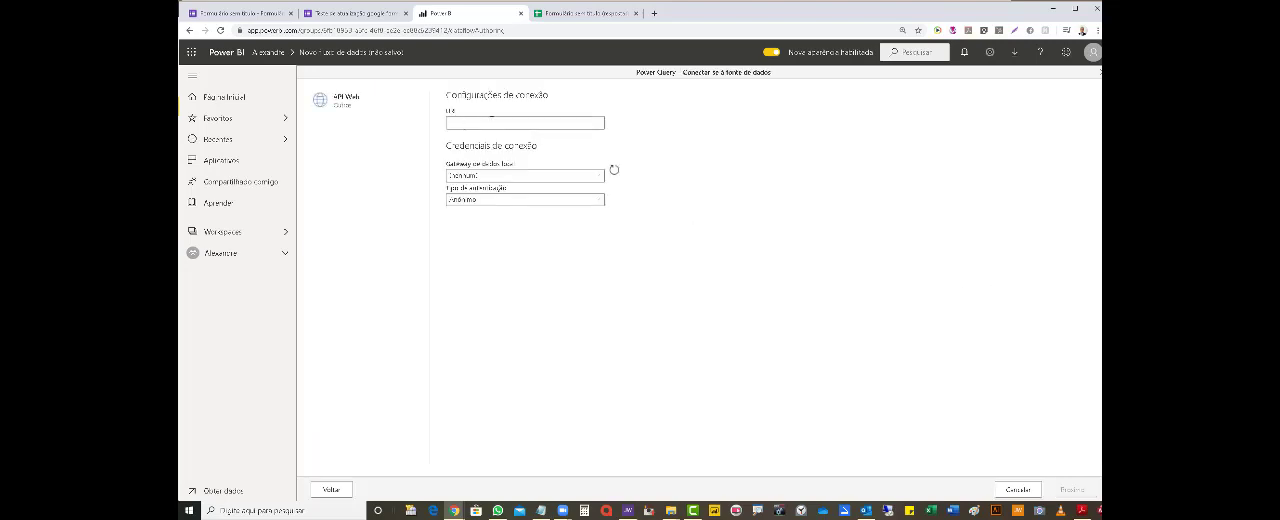
Copy the sharing link of the response spreadsheet in Google Sheets and paste it as the dataflow's Web API URL.
click(594, 12)
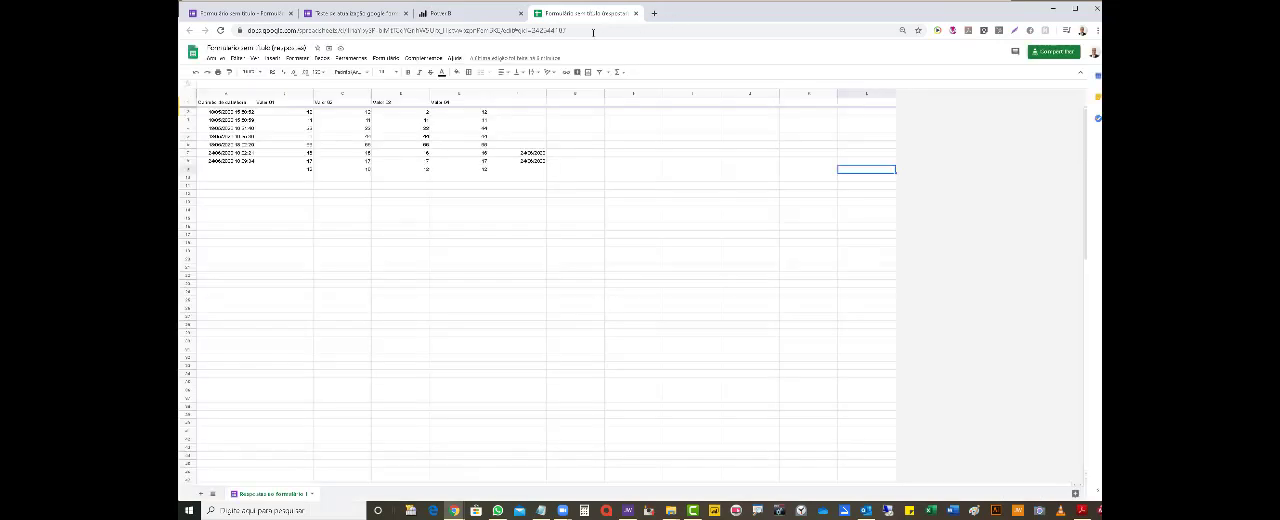
click(1054, 51)
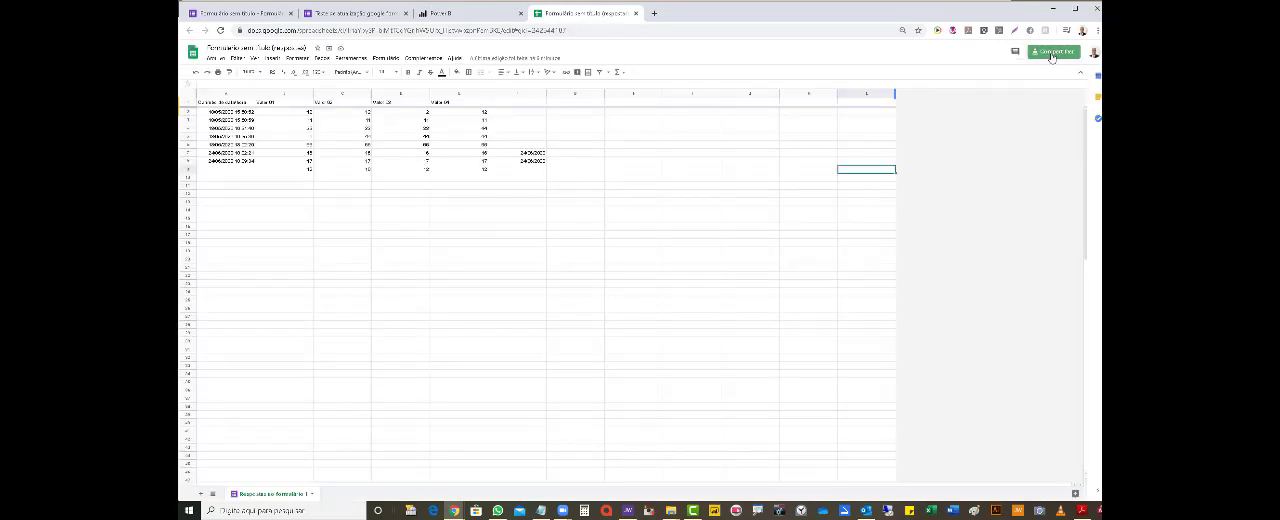
click(738, 328)
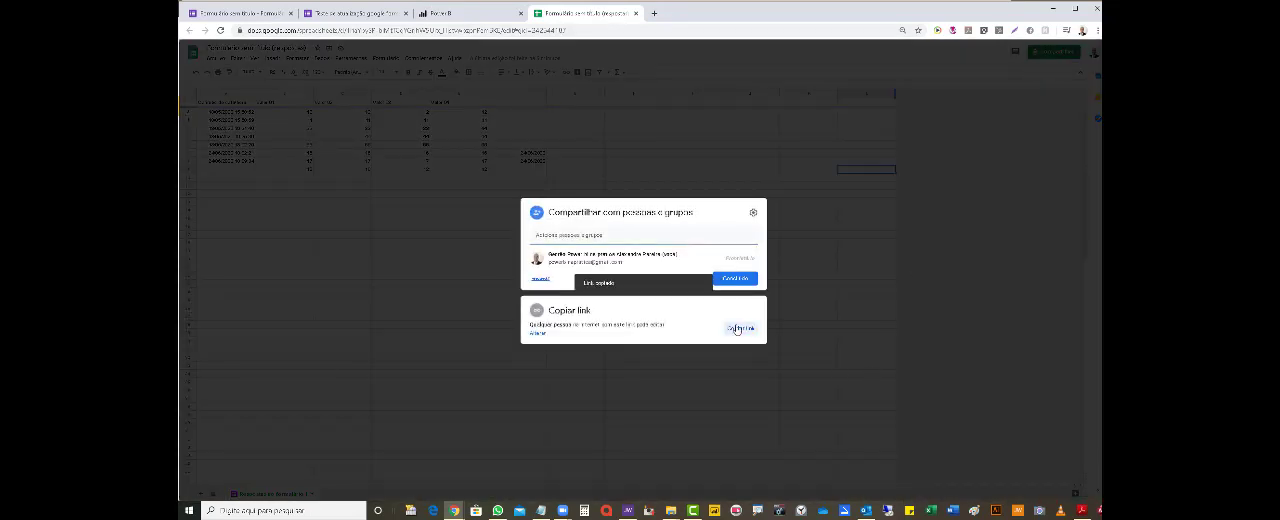
click(350, 12)
click(445, 13)
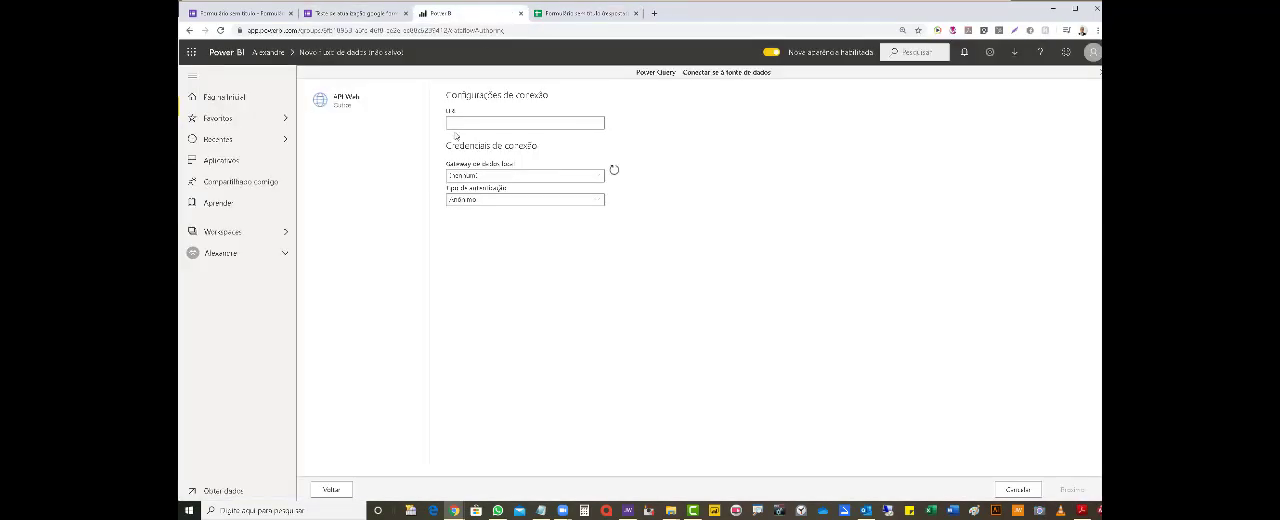
click(493, 121)
key(ctrl+v)
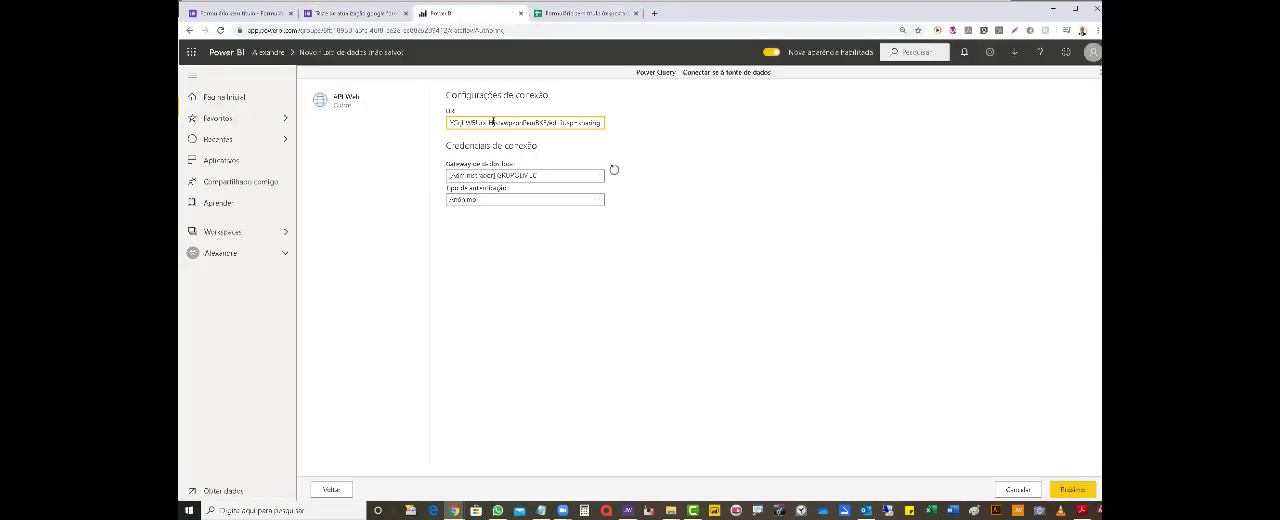
Replace the dataflow URL's ending after the spreadsheet ID with "export?format=xlsx".
key(BackSpace)
key(BackSpace)
key(BackSpace)
key(BackSpace)
key(BackSpace)
key(BackSpace)
key(BackSpace)
key(BackSpace)
key(BackSpace)
key(BackSpace)
key(BackSpace)
key(BackSpace)
key(BackSpace)
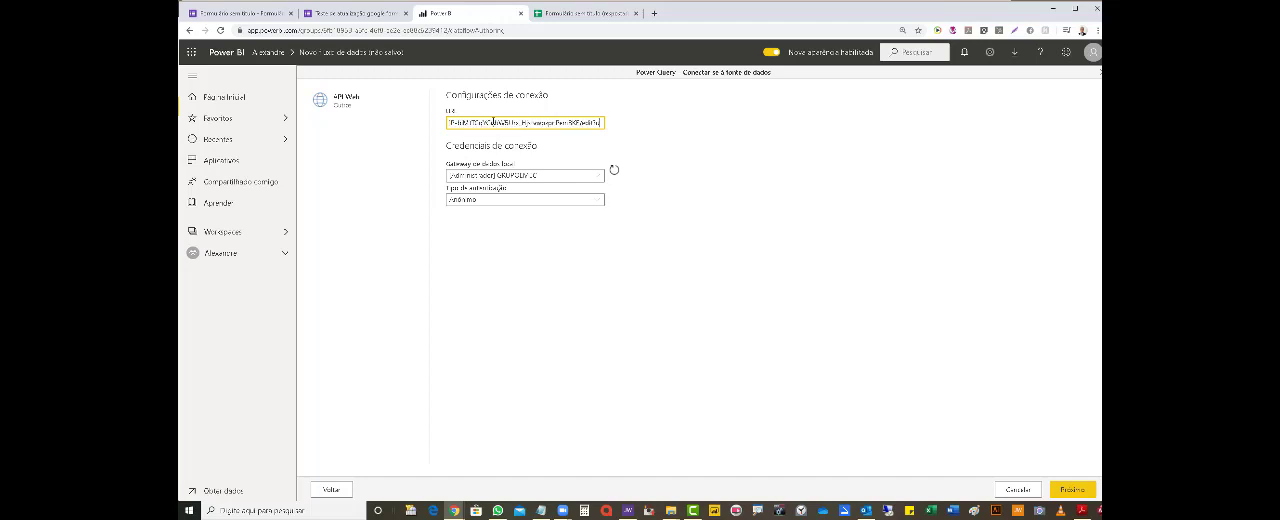
key(BackSpace)
key(BackSpace)
key(BackSpace)
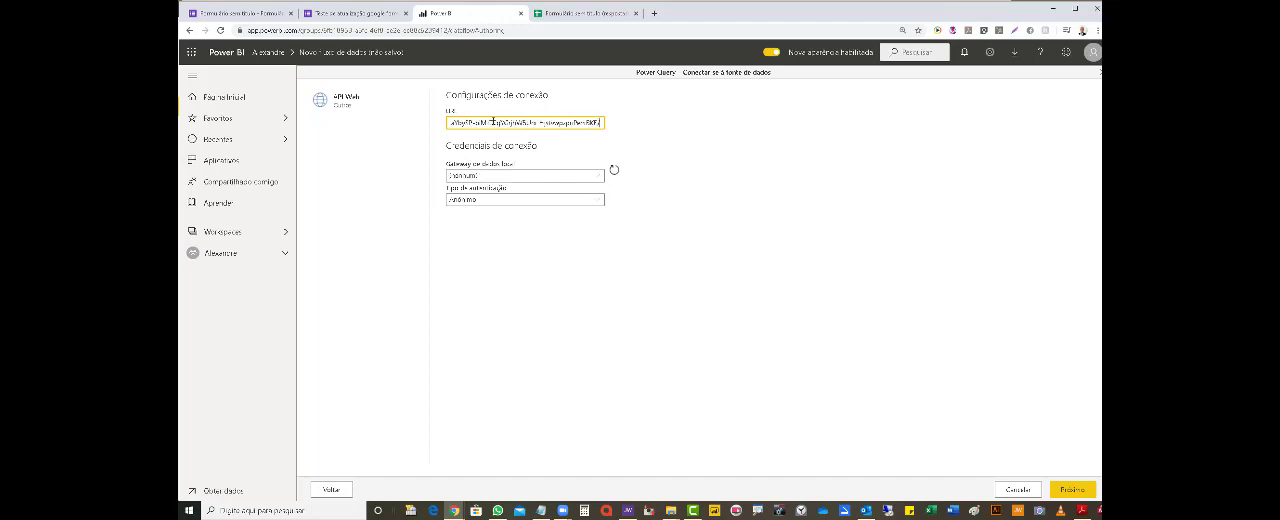
text(export)
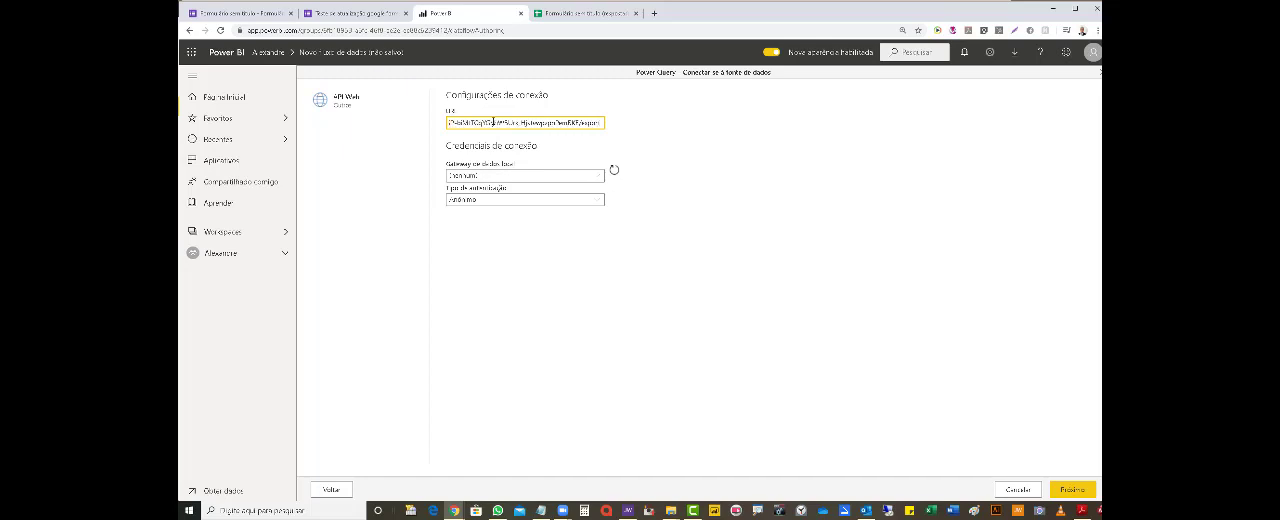
text(?format=)
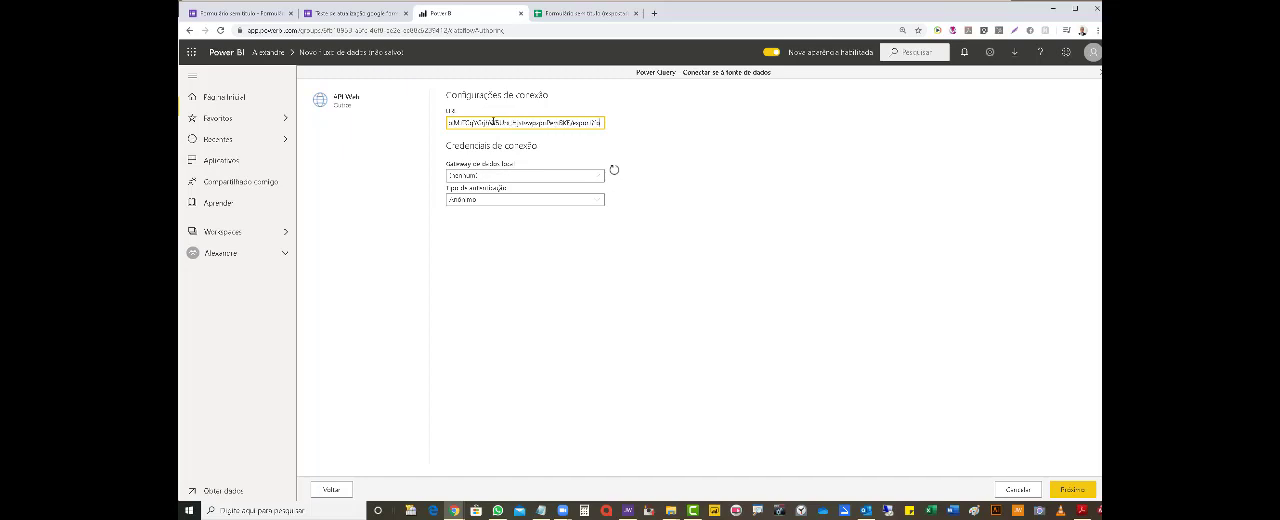
text(xlsx)
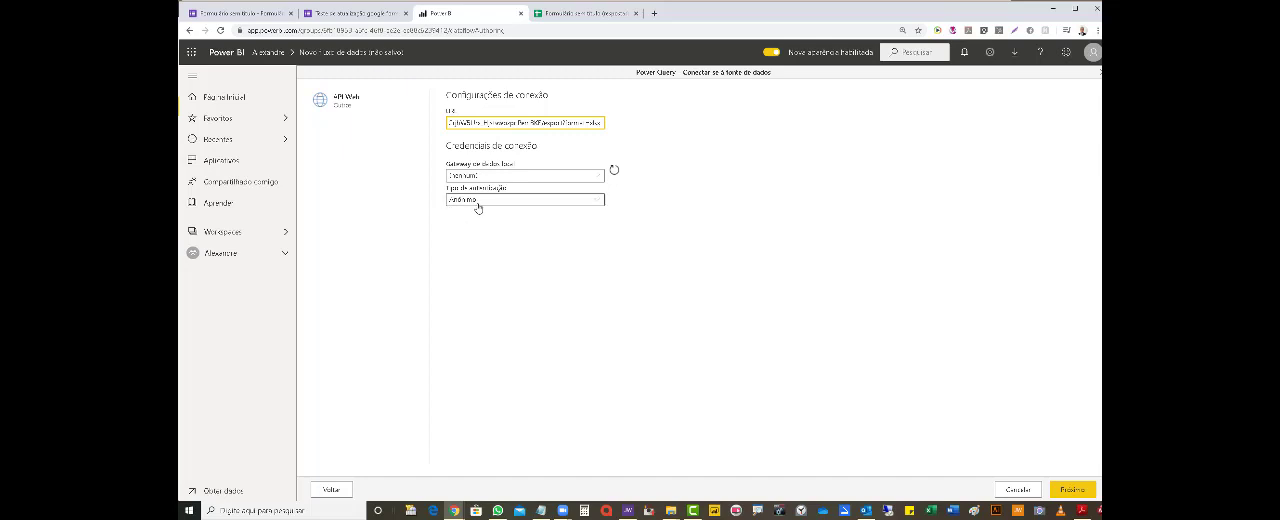
Connect to the spreadsheet URL, select the "Respostas ao formulário 1" sheet and load it into the query editor.
click(1064, 491)
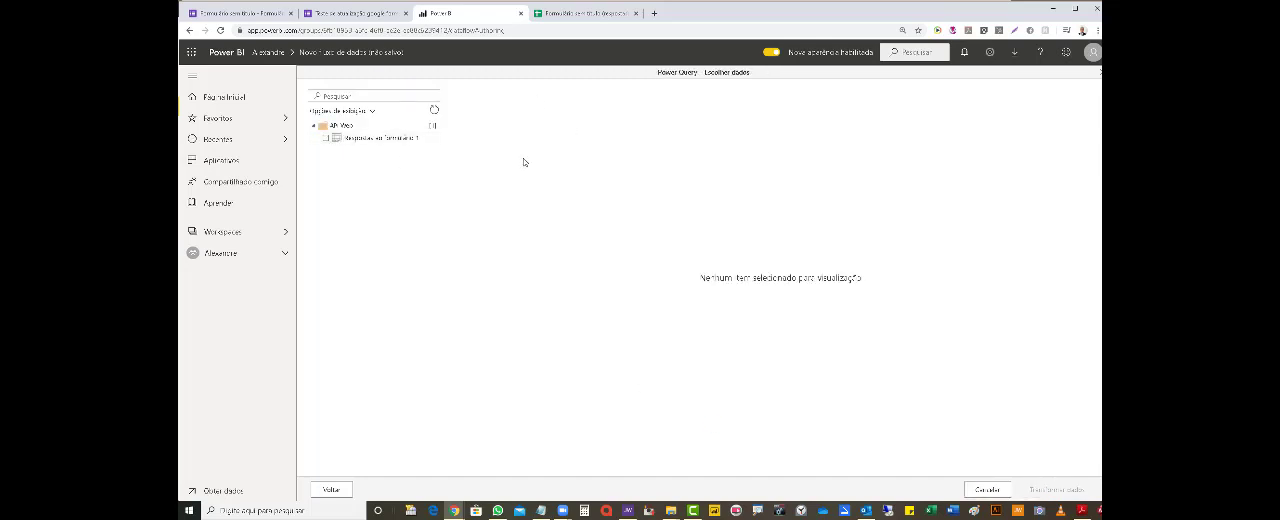
click(354, 141)
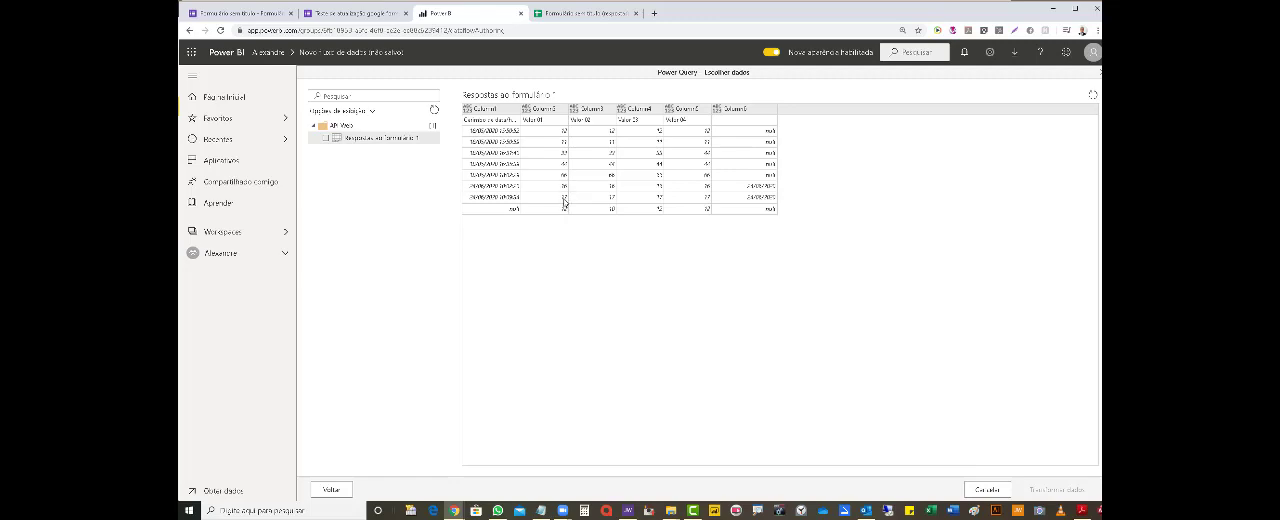
click(325, 139)
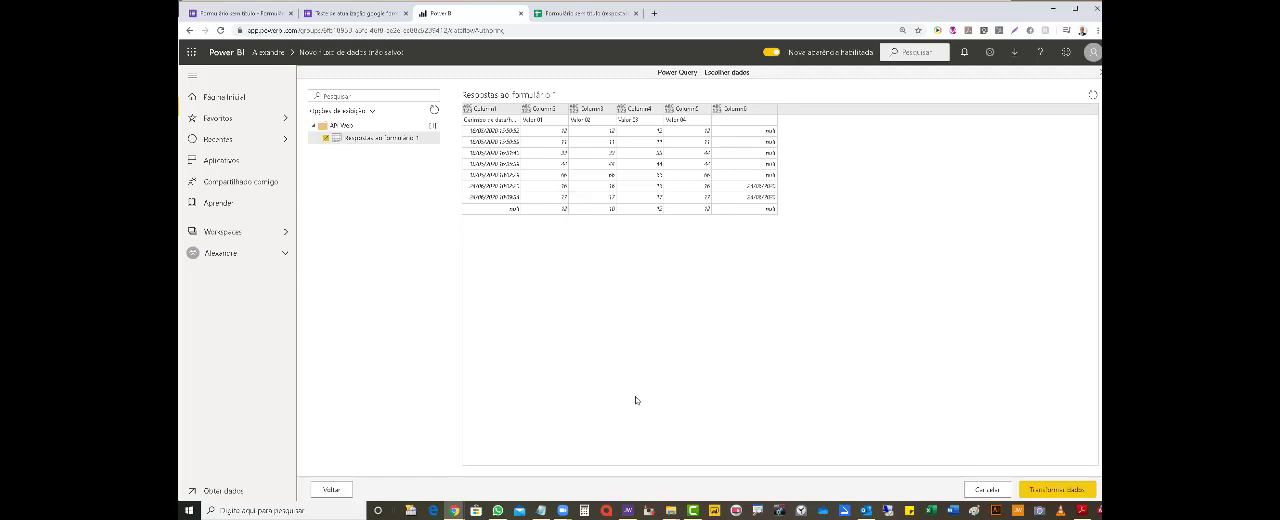
click(1057, 490)
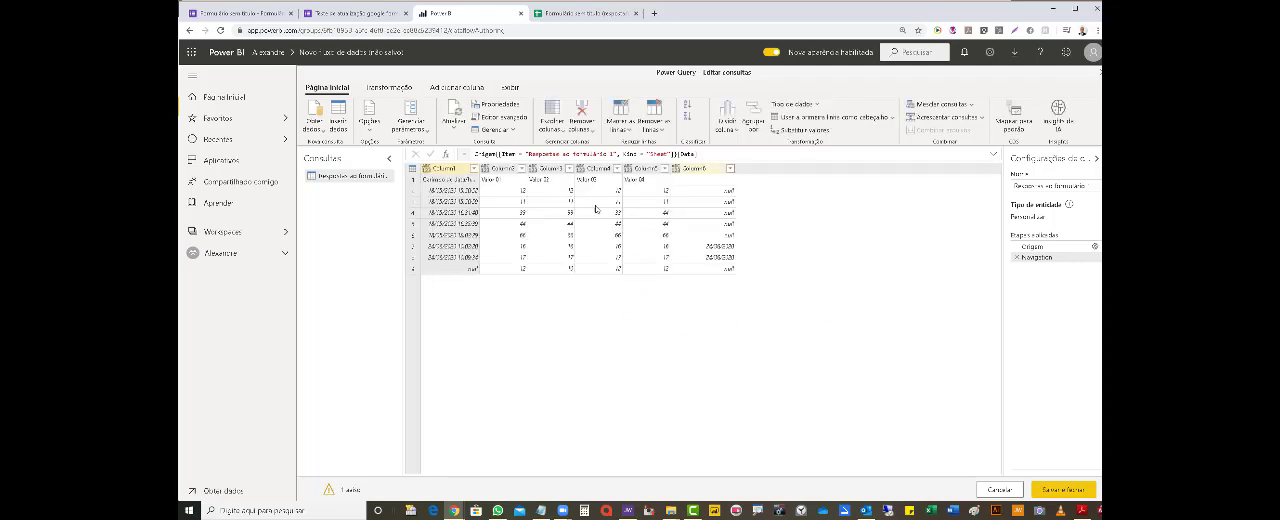
click(1015, 185)
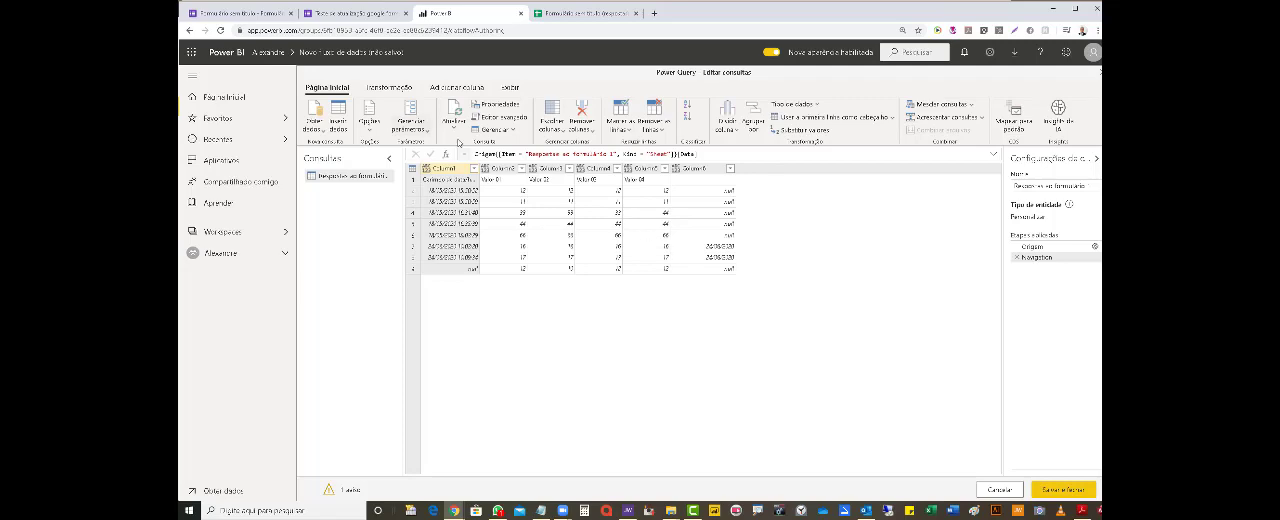
Save the dataflow as "Aula de google sheets e forms" with the description "teste de fluxo de dado".
click(1062, 490)
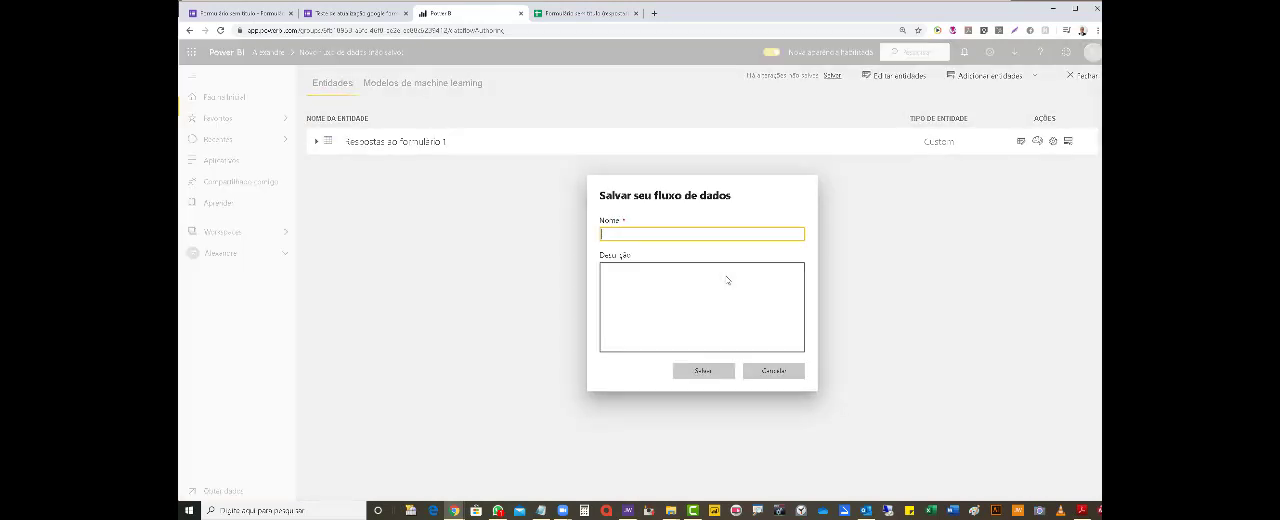
text(Aula)
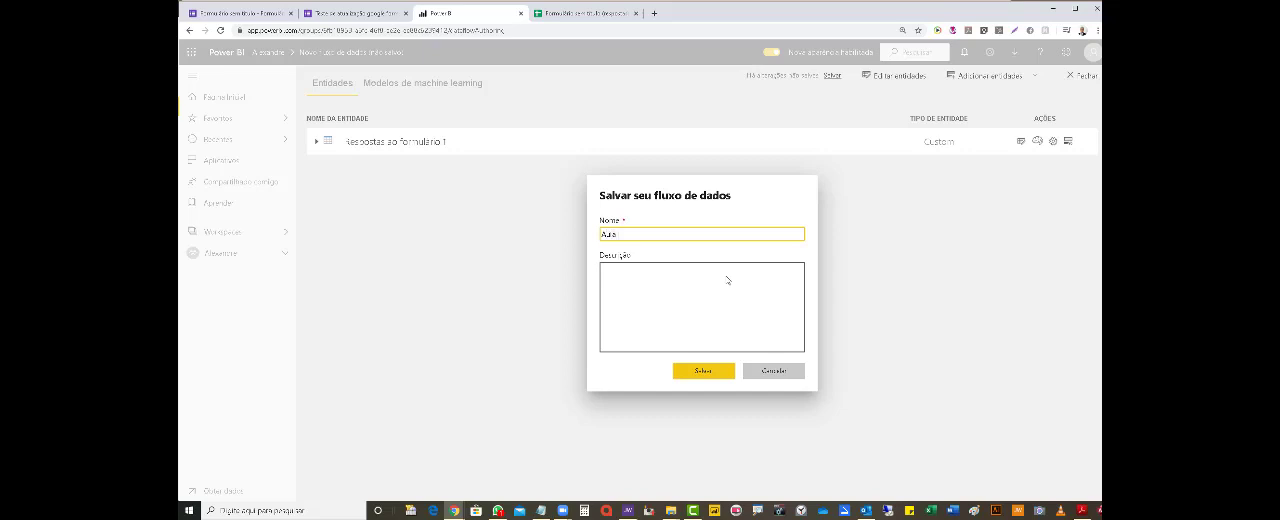
text( de google sheets e forms)
click(719, 275)
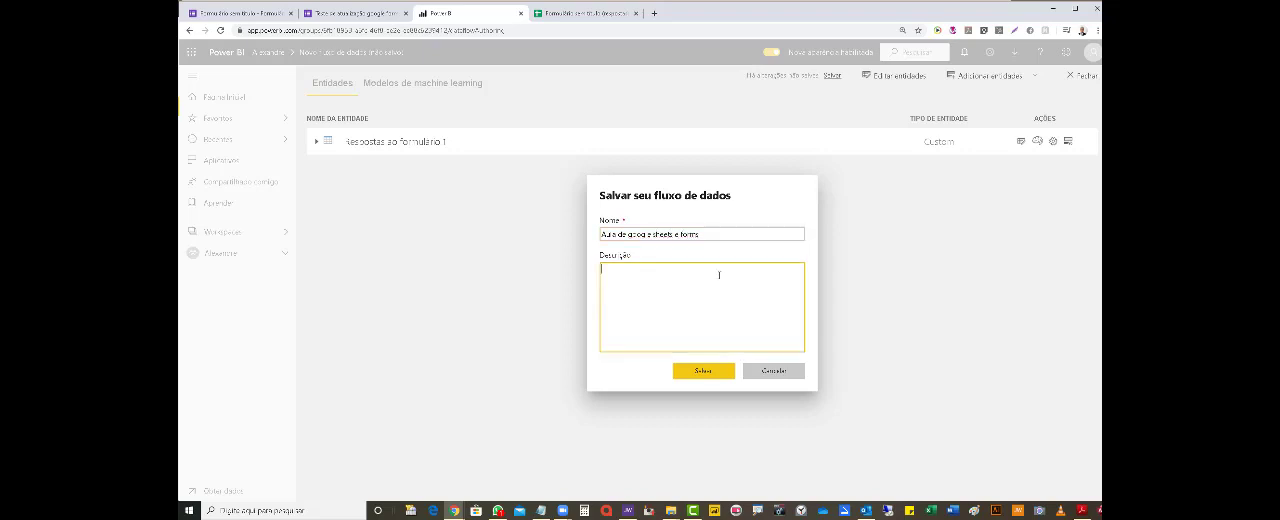
text(teste de fluxo de dados)
click(704, 372)
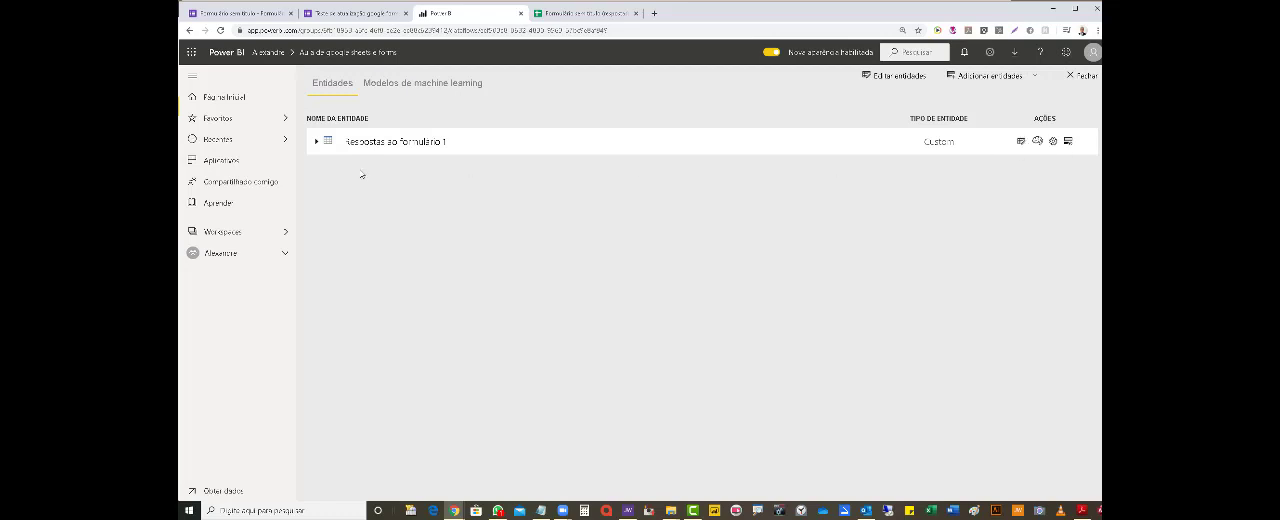
Check the saved entity's field list and create another dataflow in the same workspace with new entities.
click(316, 142)
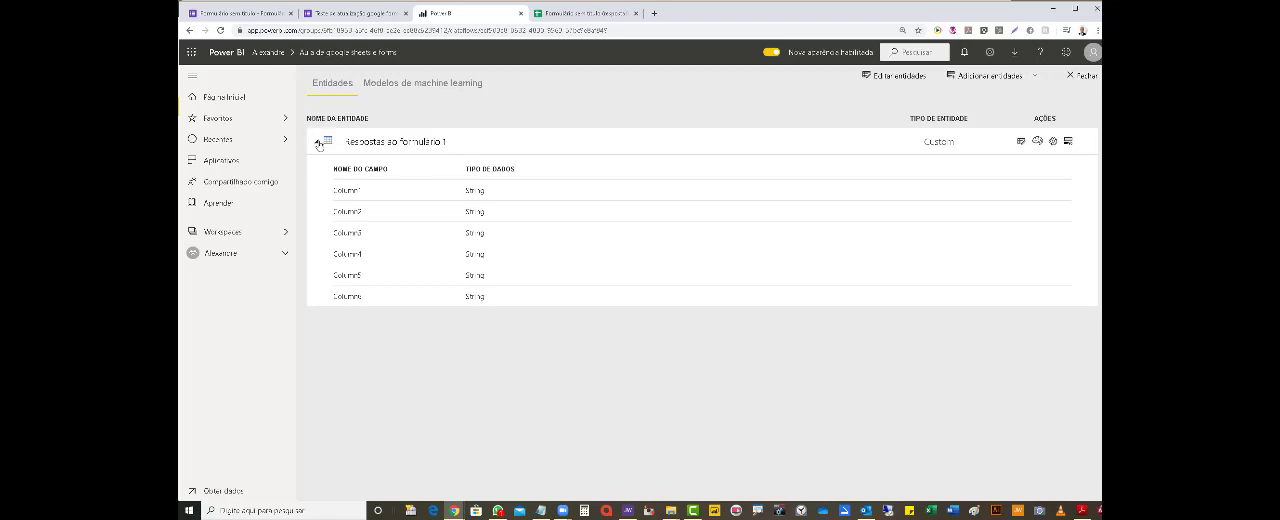
click(317, 142)
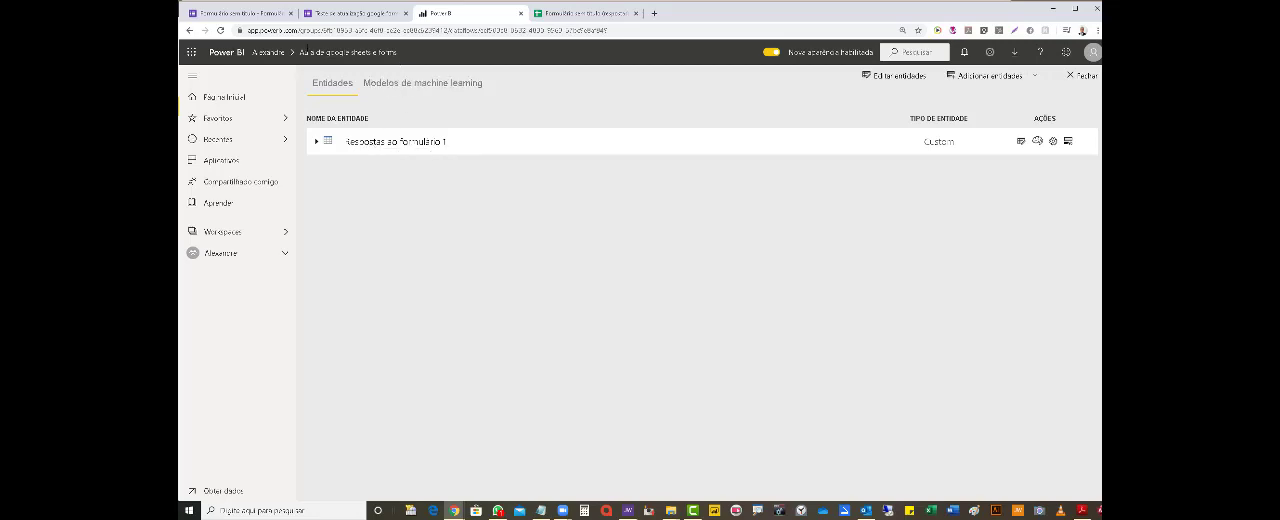
click(266, 53)
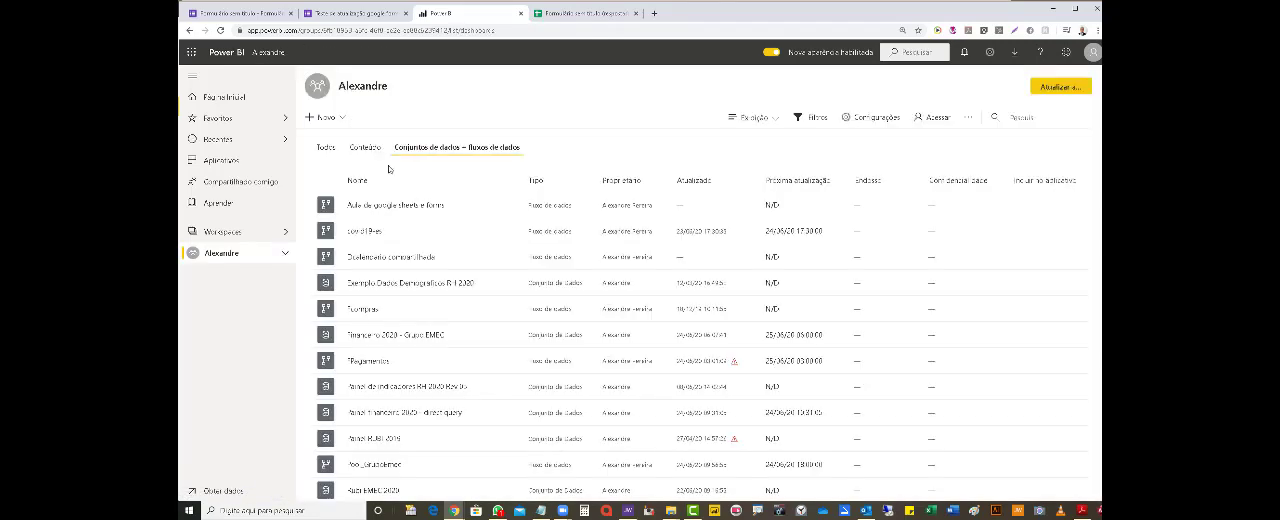
click(343, 120)
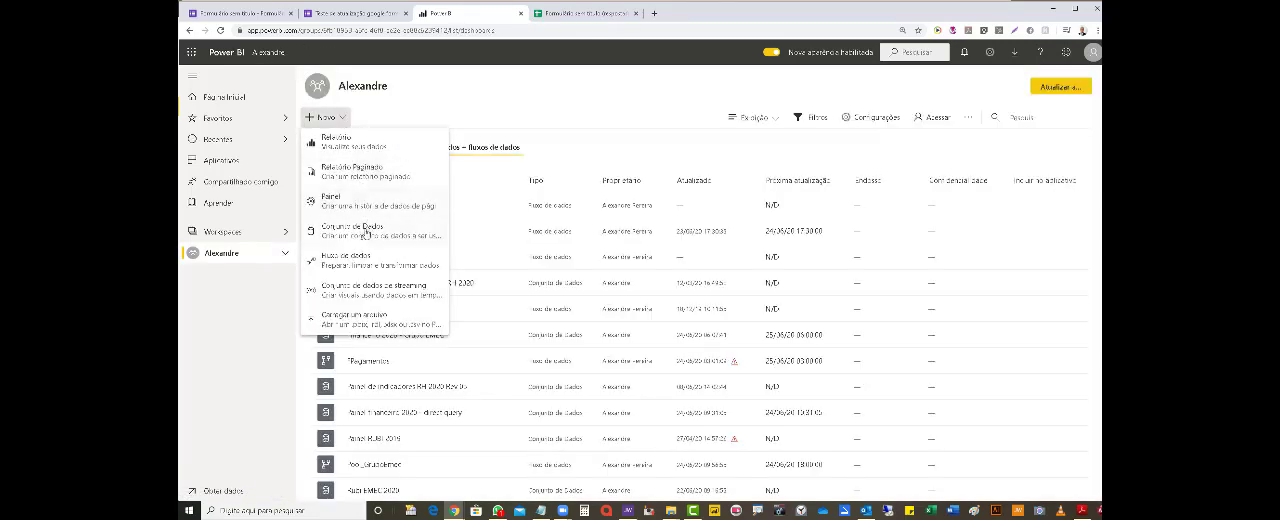
click(343, 260)
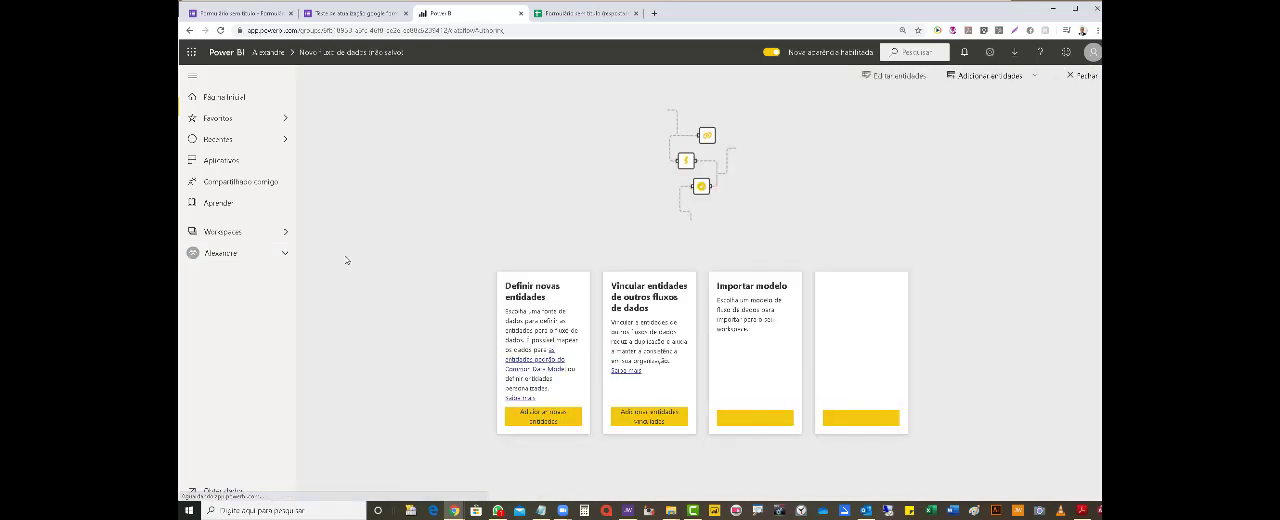
click(555, 425)
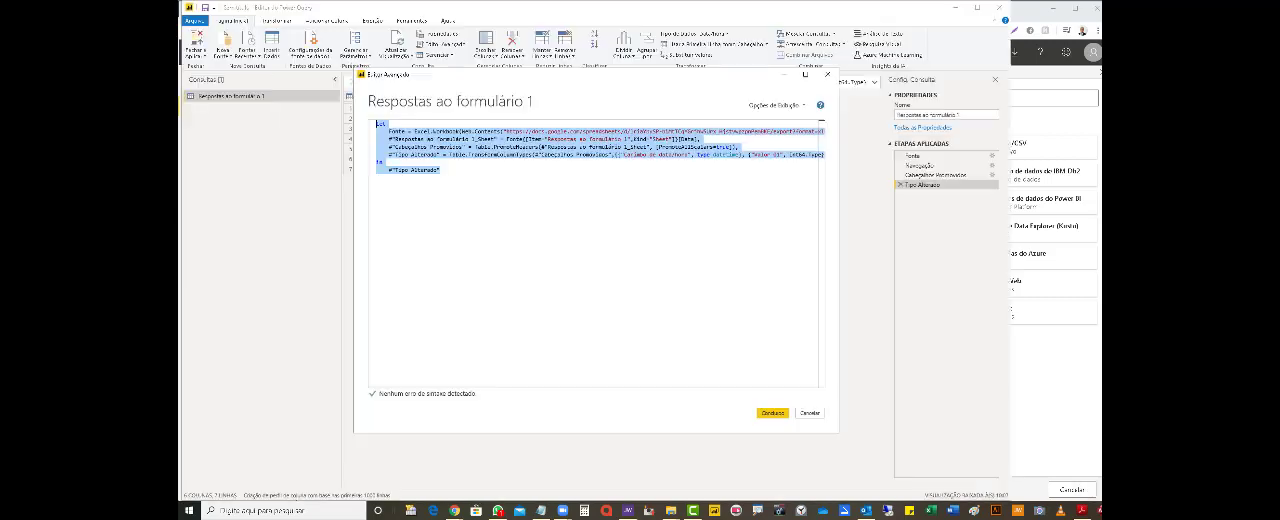
In Power BI Desktop's Power Query editor, copy the full advanced-editor code of the form response query without changing it.
click(810, 413)
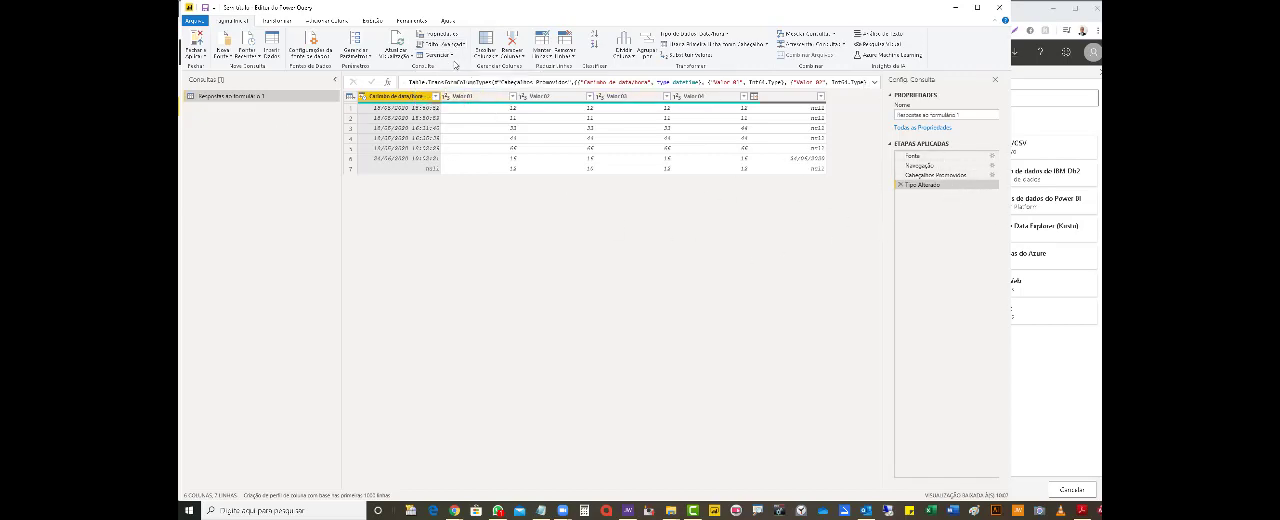
click(455, 46)
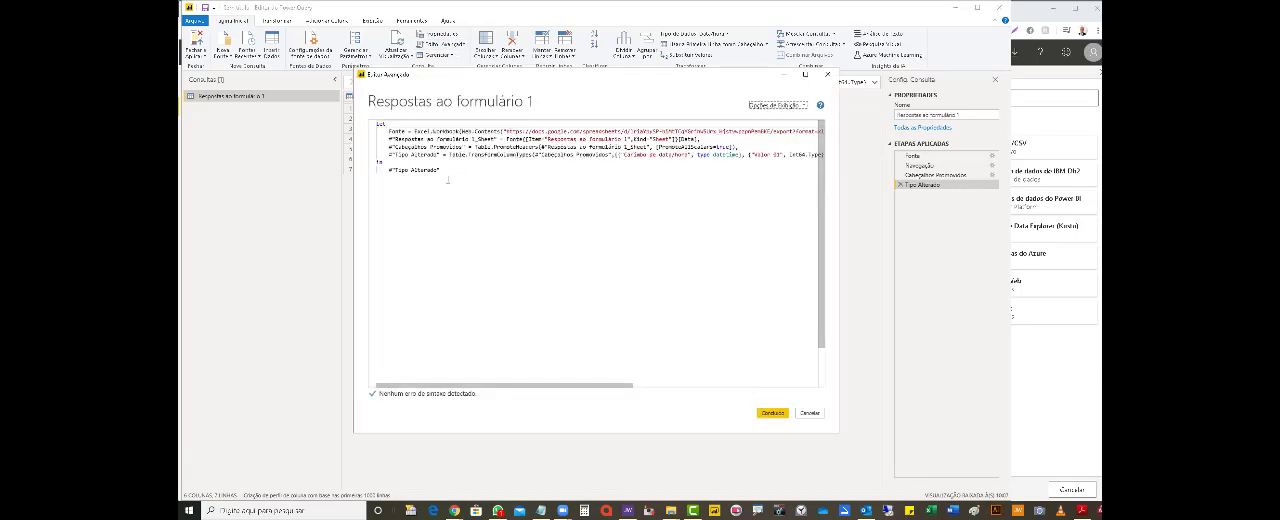
key(ctrl+a)
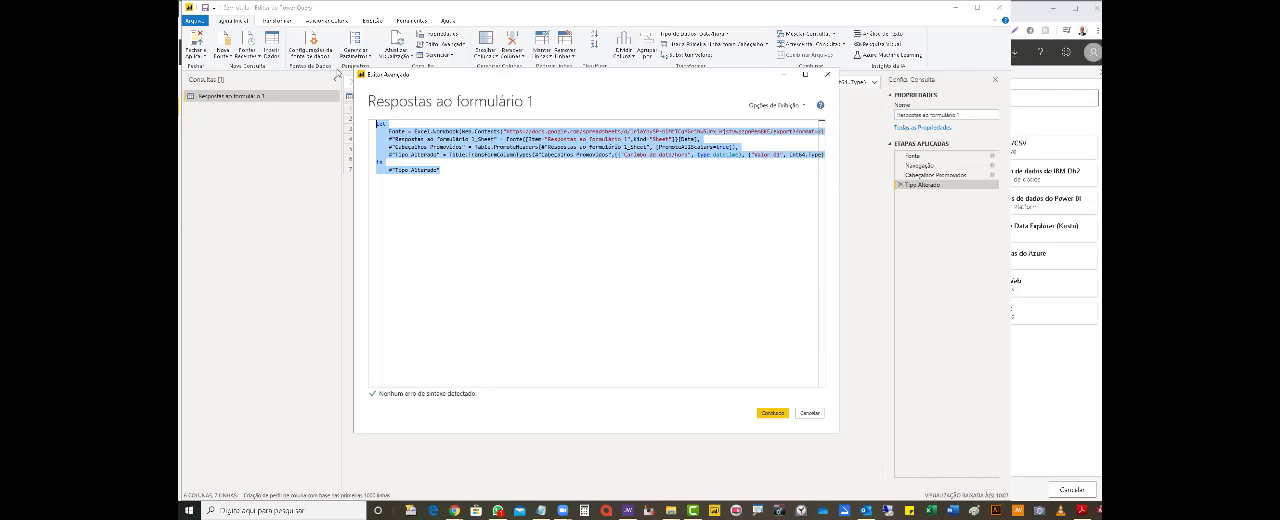
click(807, 414)
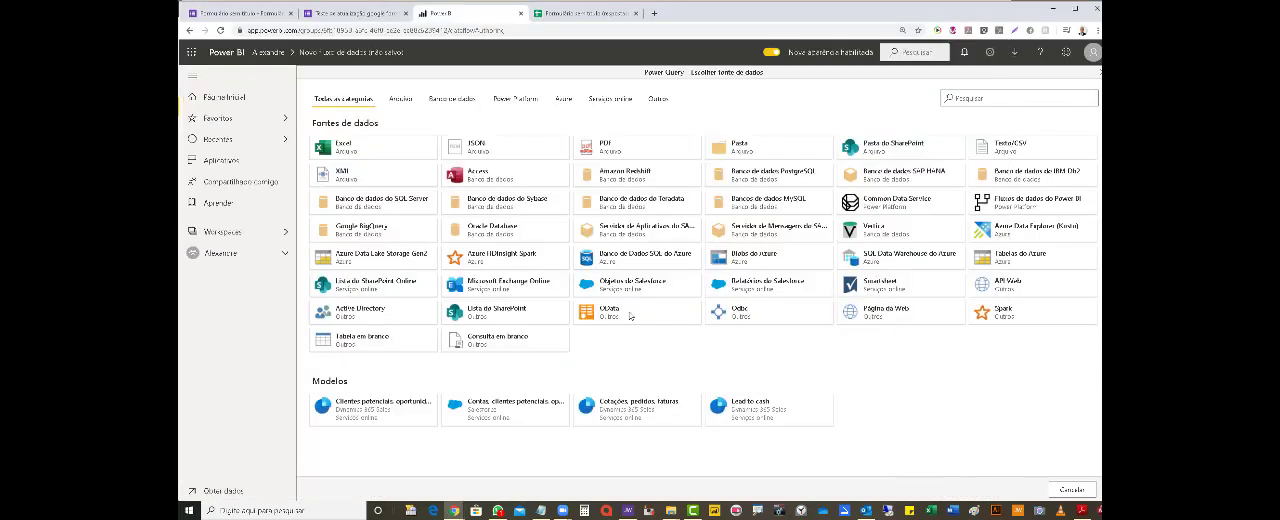
Back in the Power BI service, choose a blank query as the dataflow source and replace its default code with the copied query code.
click(1082, 406)
click(490, 341)
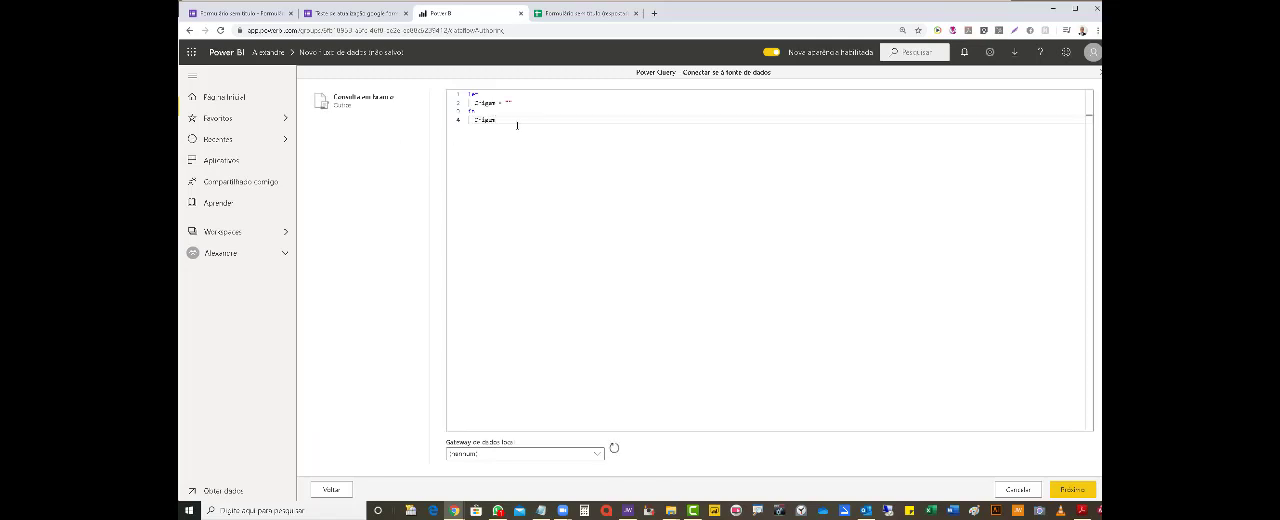
key(ctrl+a)
key(ctrl+v)
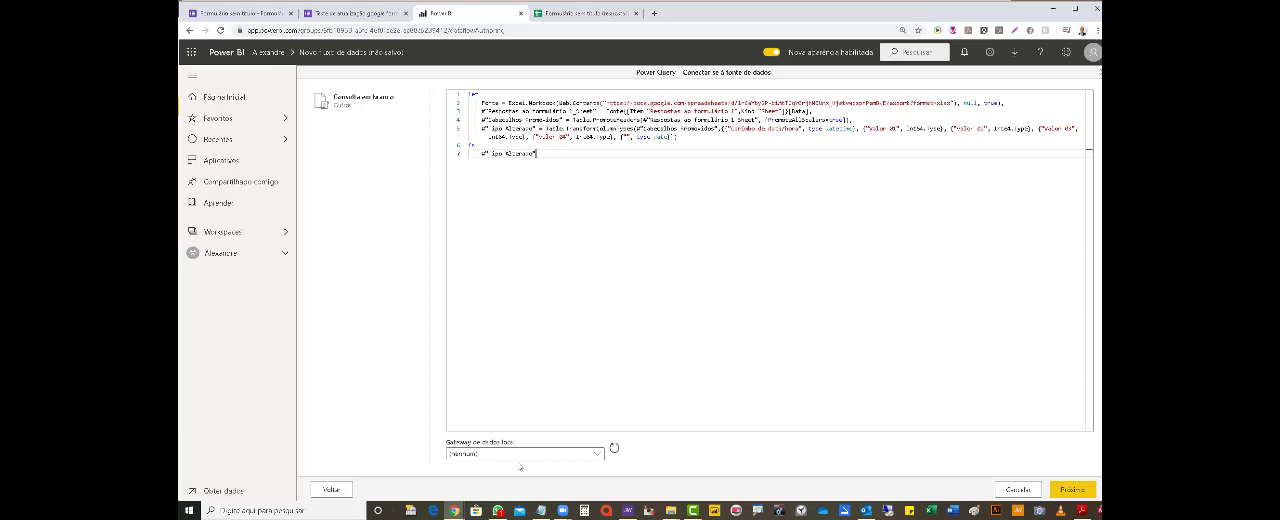
click(1072, 490)
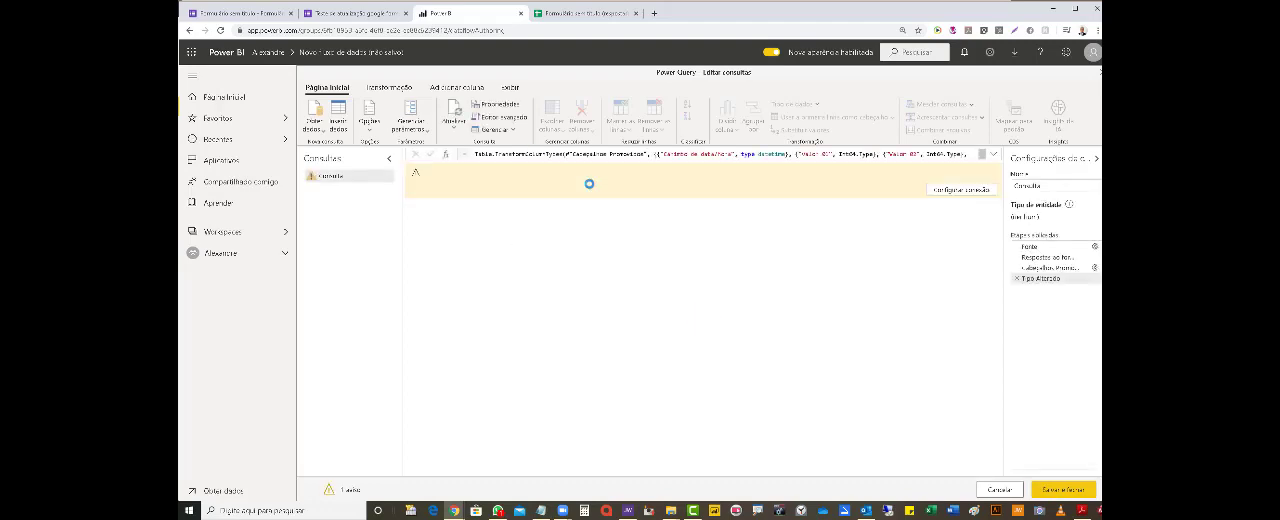
Configure the query's connection to the Google spreadsheet with anonymous authentication and connect.
click(952, 190)
click(637, 312)
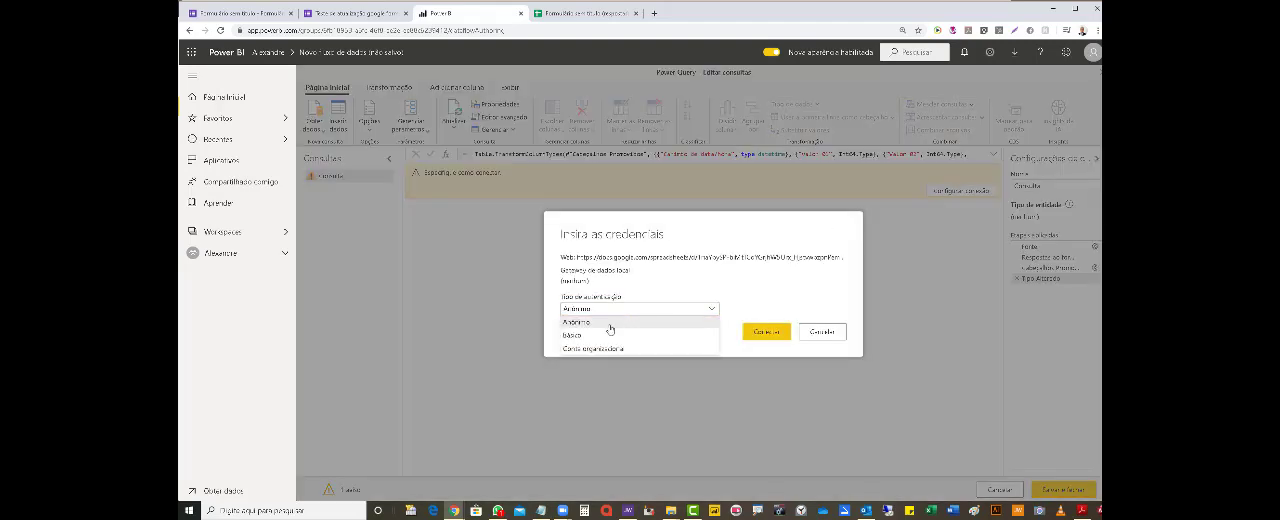
click(621, 320)
click(770, 334)
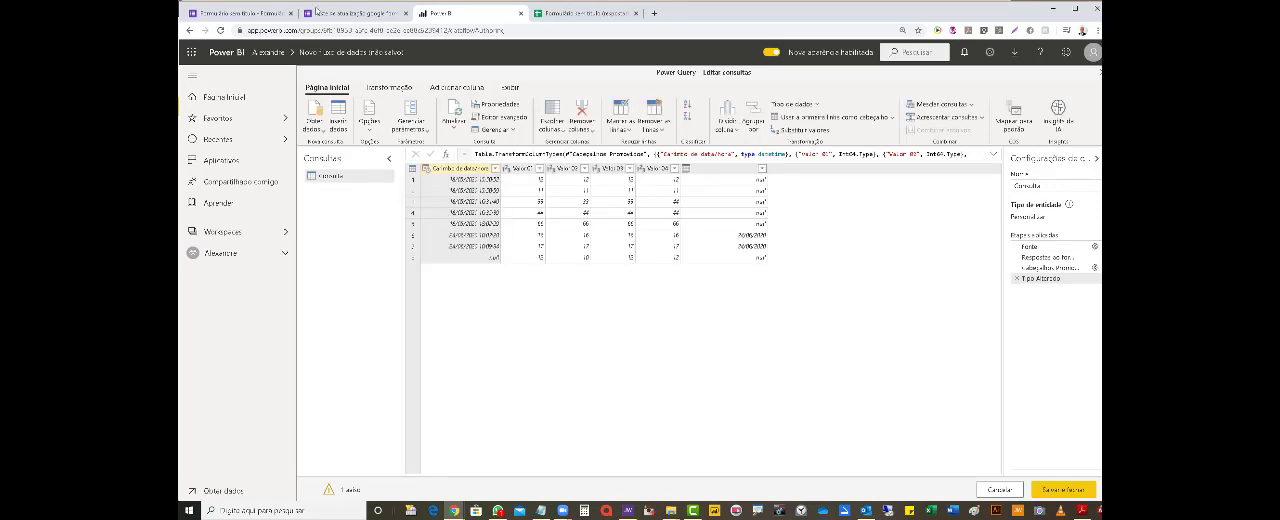
Submit a new Google Forms response with 10 in Valor 01 through Valor 04 and the date 24/06/2020.
click(316, 12)
click(569, 103)
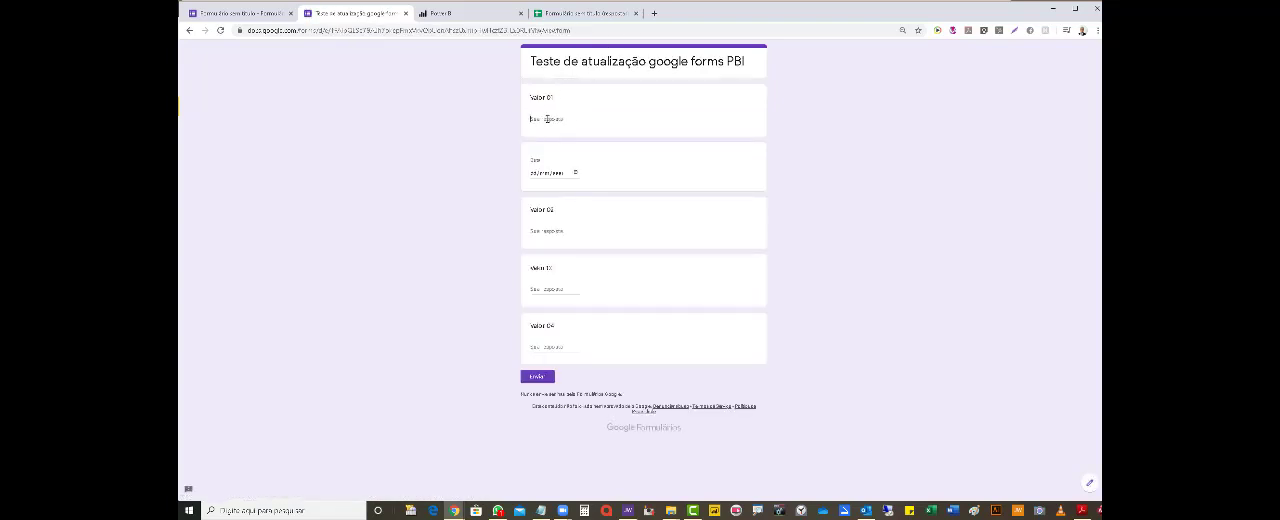
click(547, 119)
text(10)
click(575, 172)
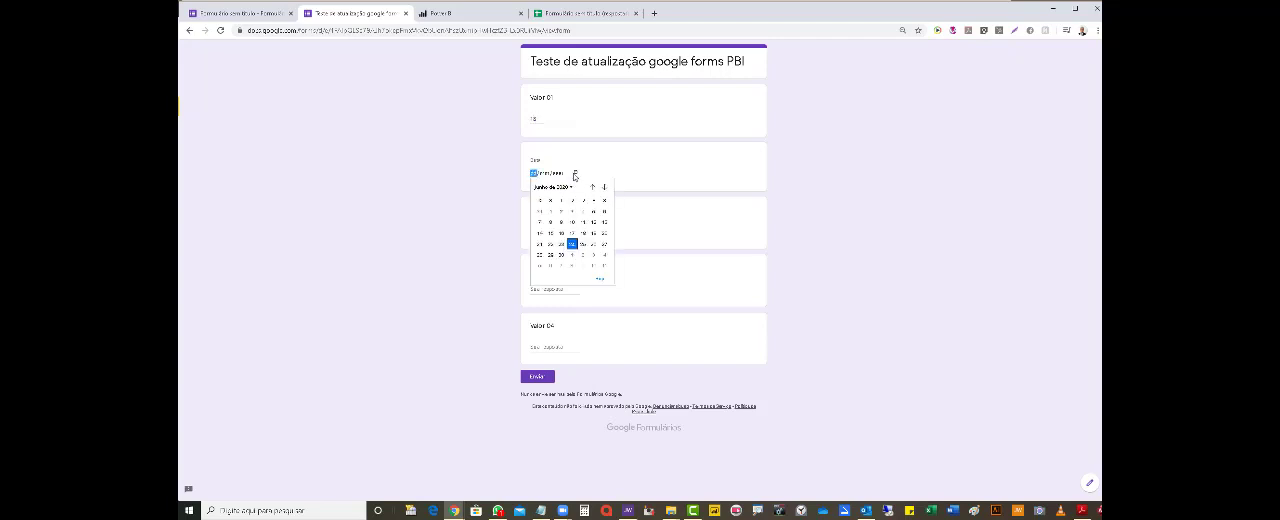
click(571, 245)
click(553, 231)
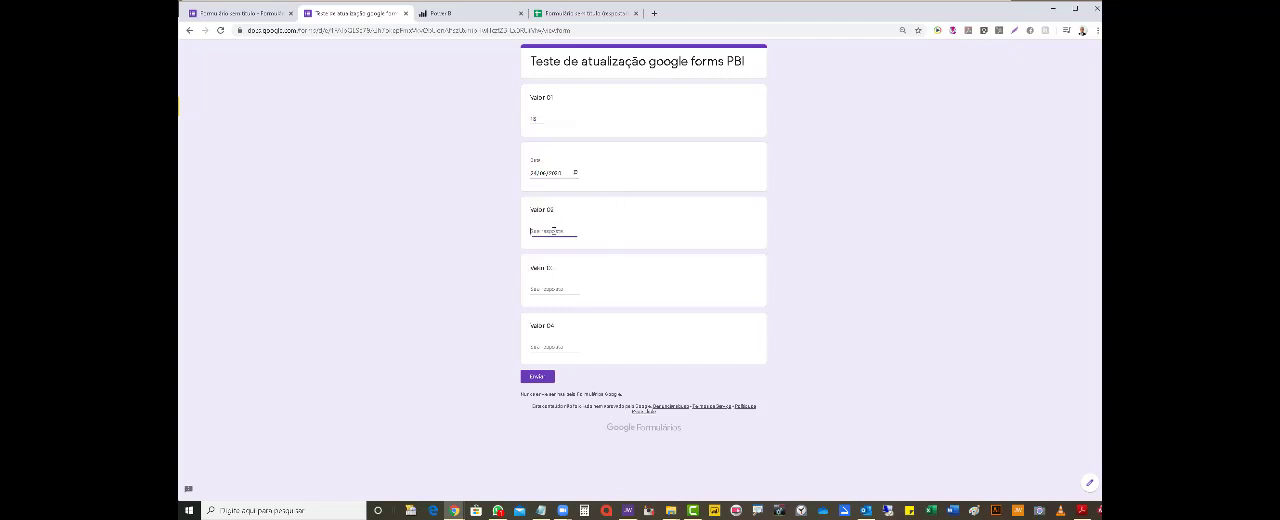
text(10)
key(Tab)
text(10)
key(Tab)
text(1)
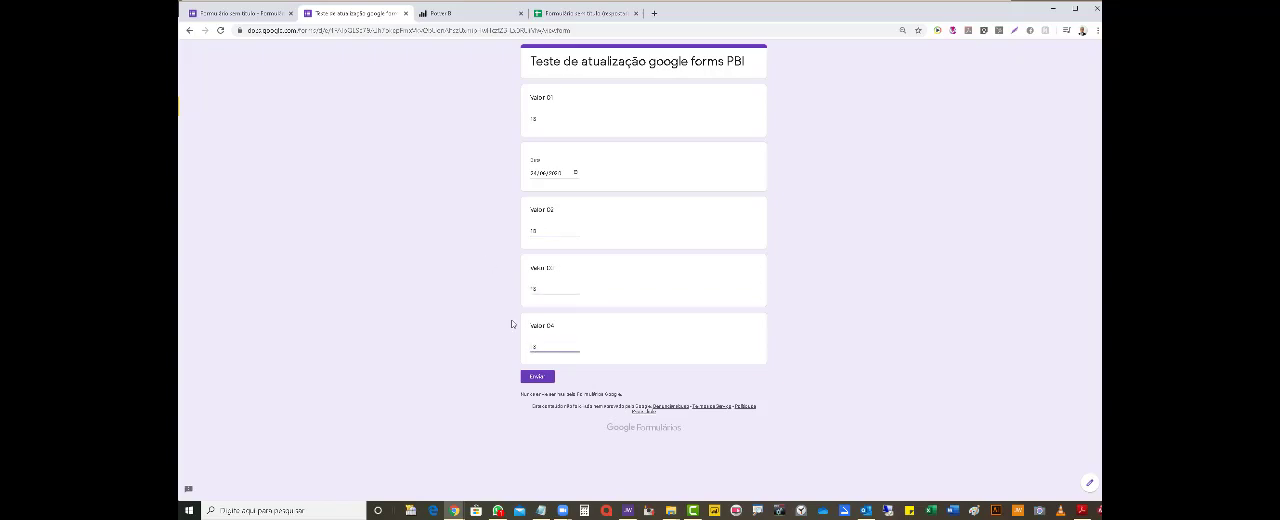
click(537, 376)
Return to the dataflow's query editor and refresh the query preview to load the new form response.
click(493, 13)
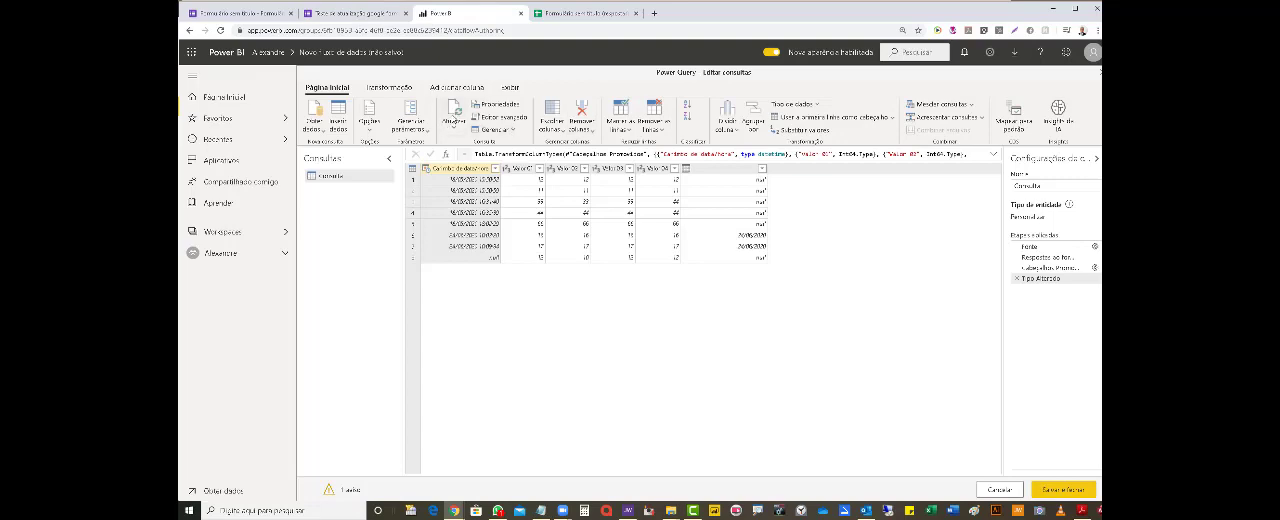
click(455, 112)
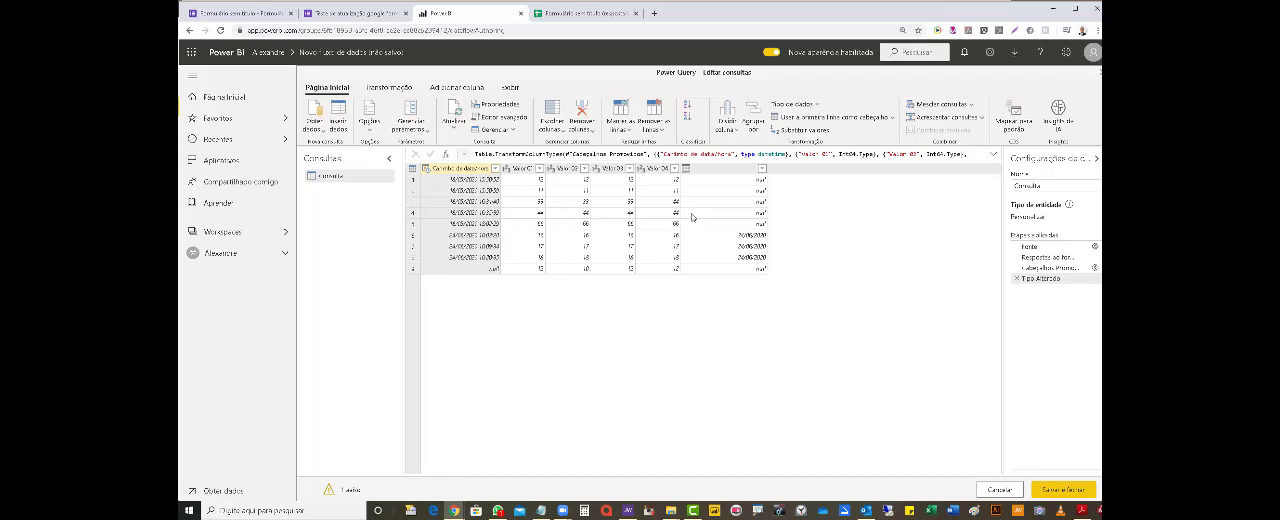
Close the query editor and save the dataflow as "fluxo de dados google forms e sheets mais fac.".
click(1082, 497)
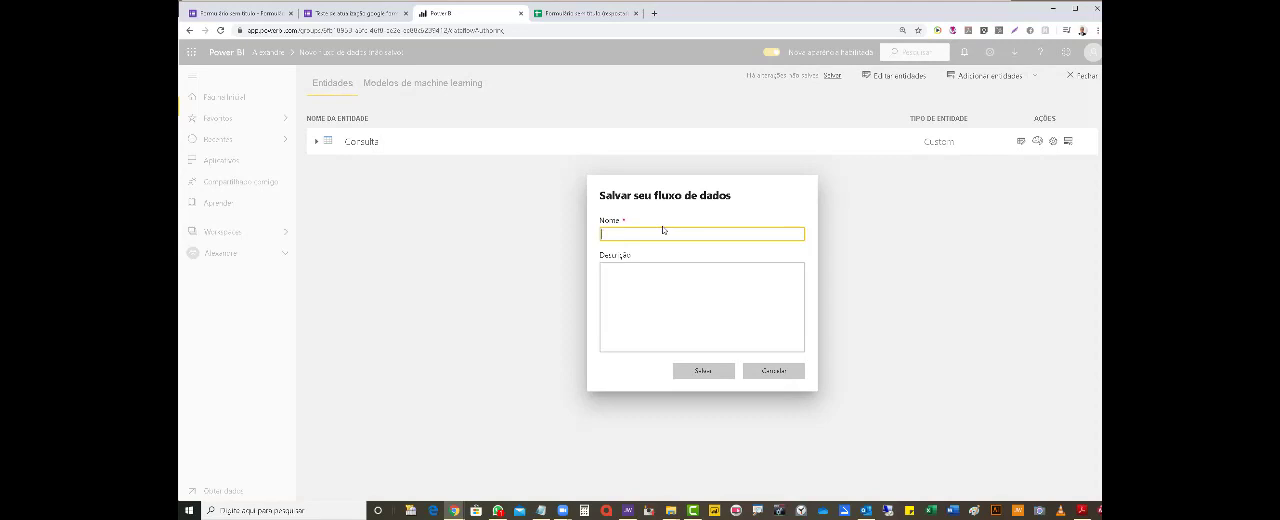
text(fluxo de dados google for)
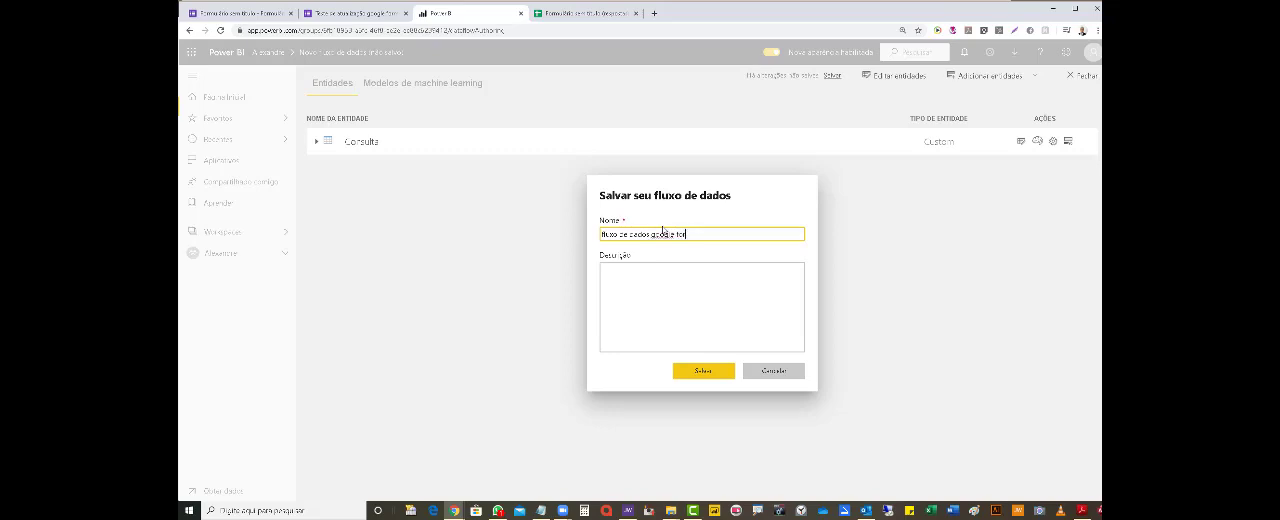
text(mms e sheets mais fac.)
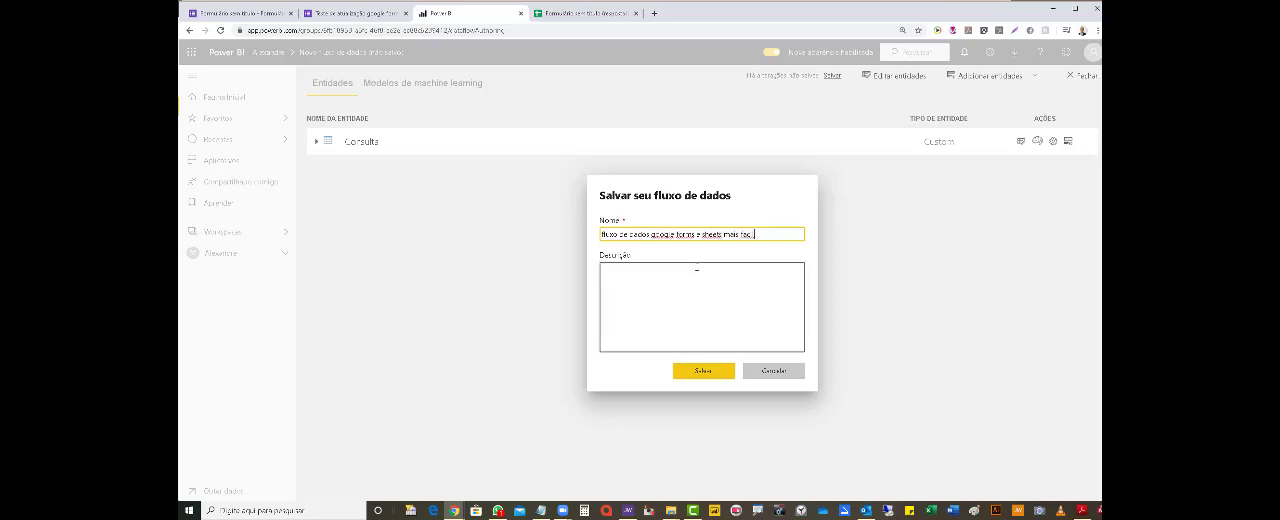
click(707, 371)
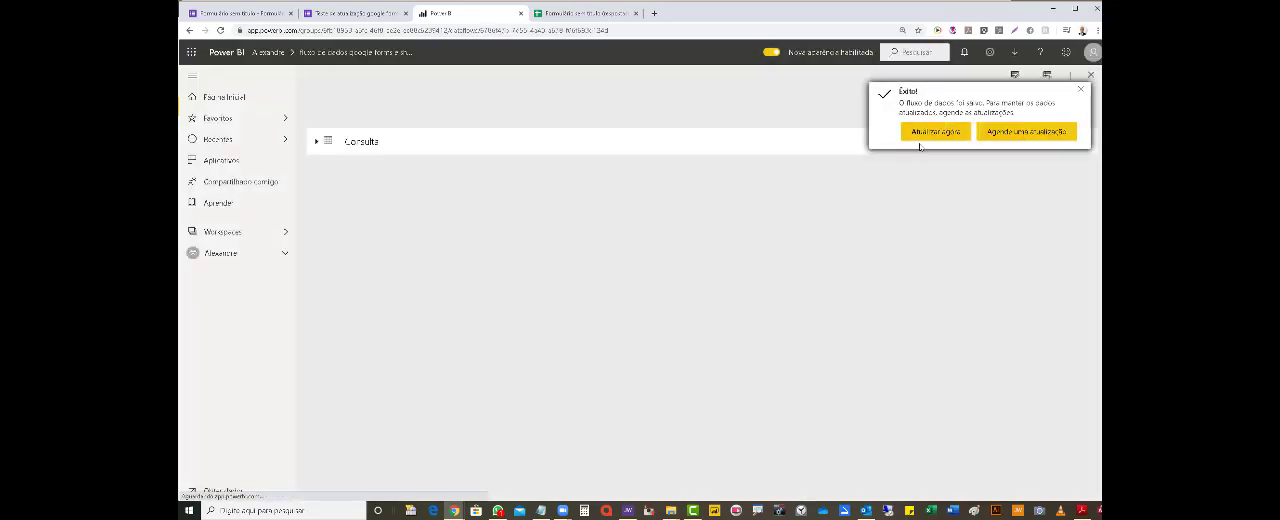
Open the refresh scheduling settings of the dataflow "fluxo de dados google forms e sheets mais facil".
click(1023, 131)
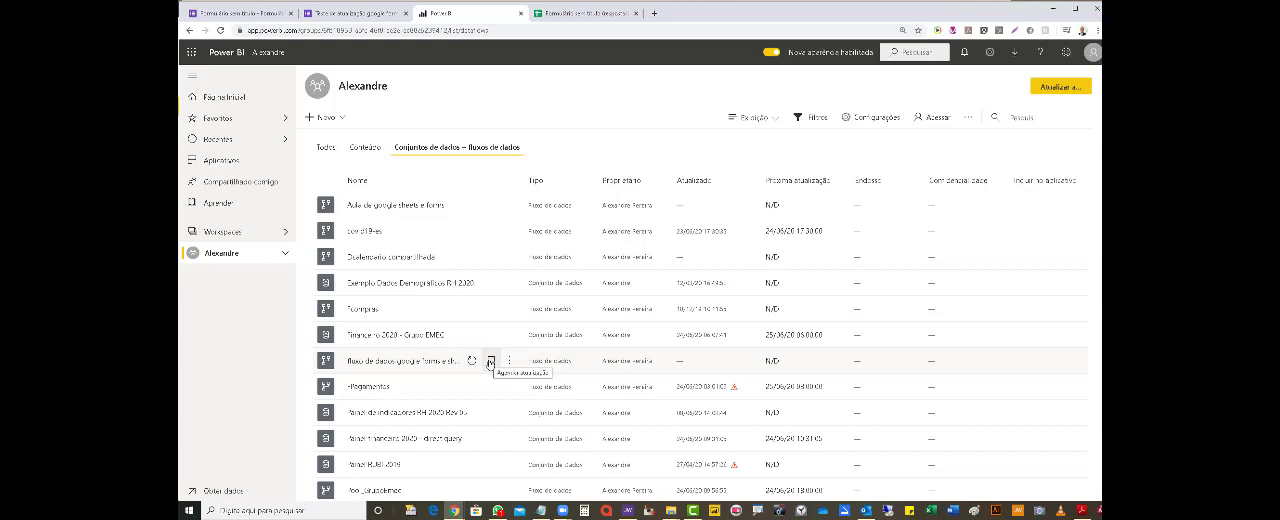
click(510, 362)
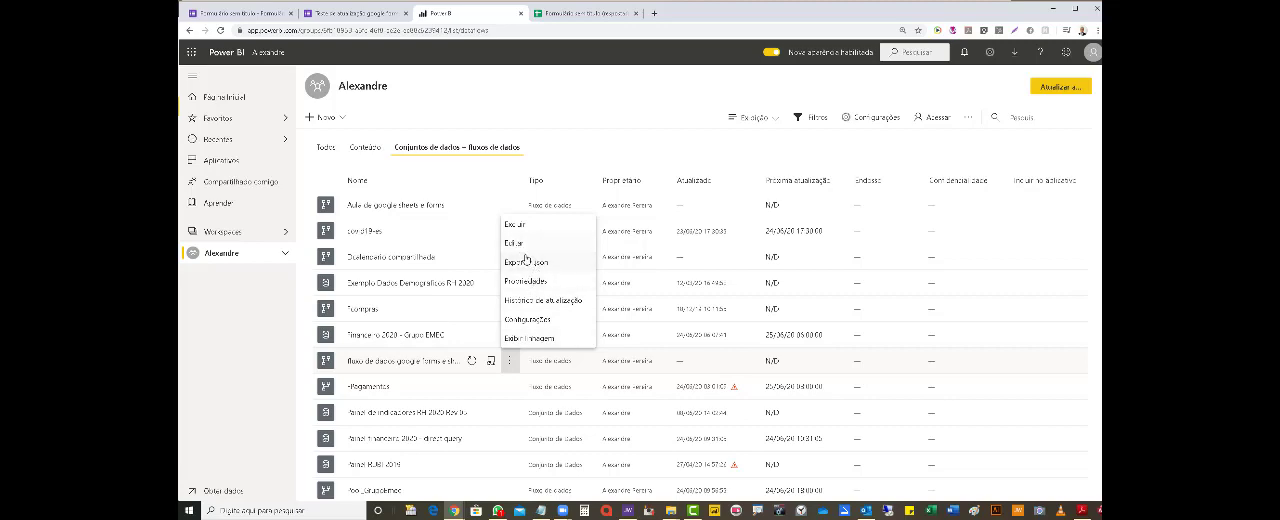
click(490, 362)
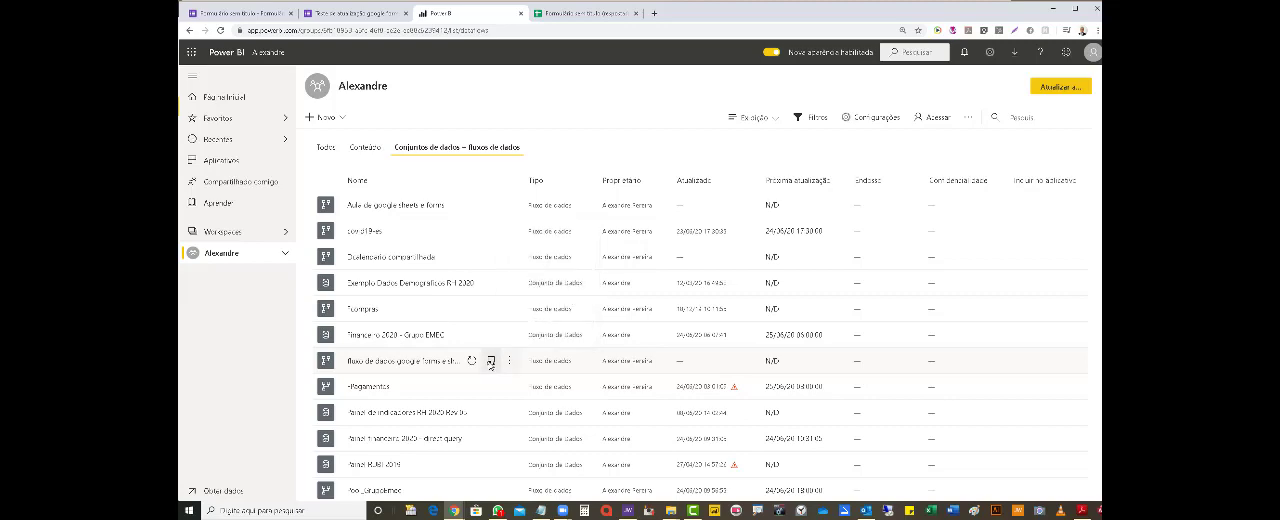
click(490, 362)
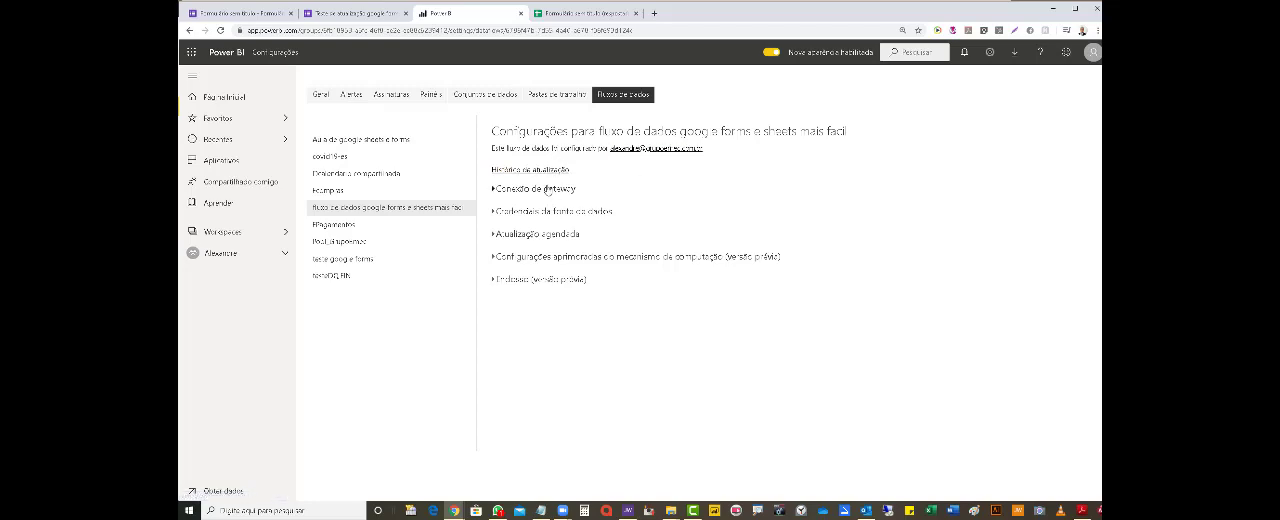
Review the dataflow's refresh history, gateway connection and data source credentials.
click(512, 172)
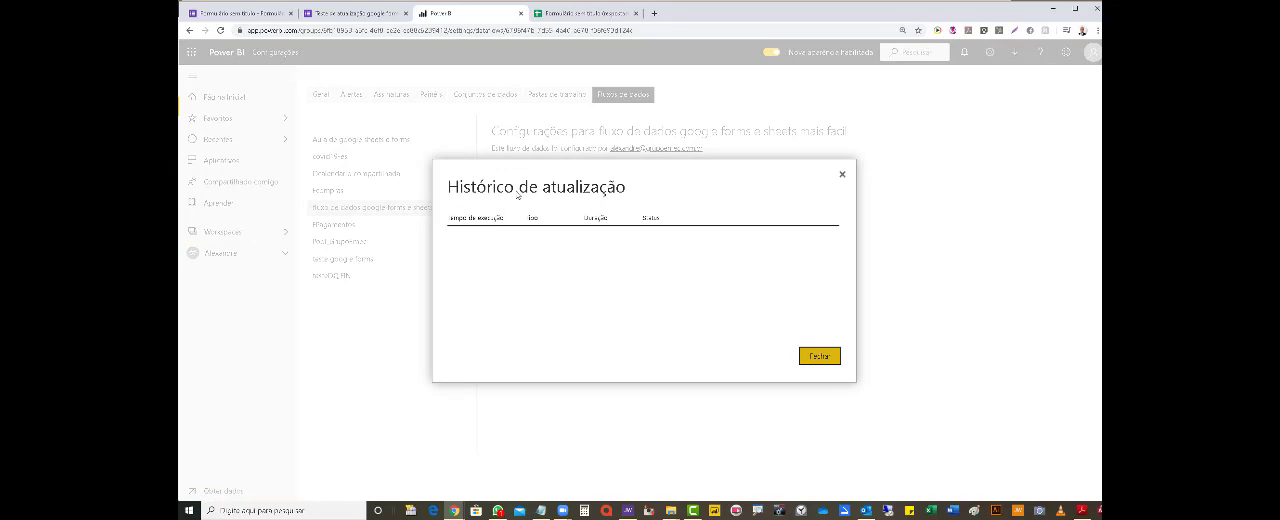
click(828, 358)
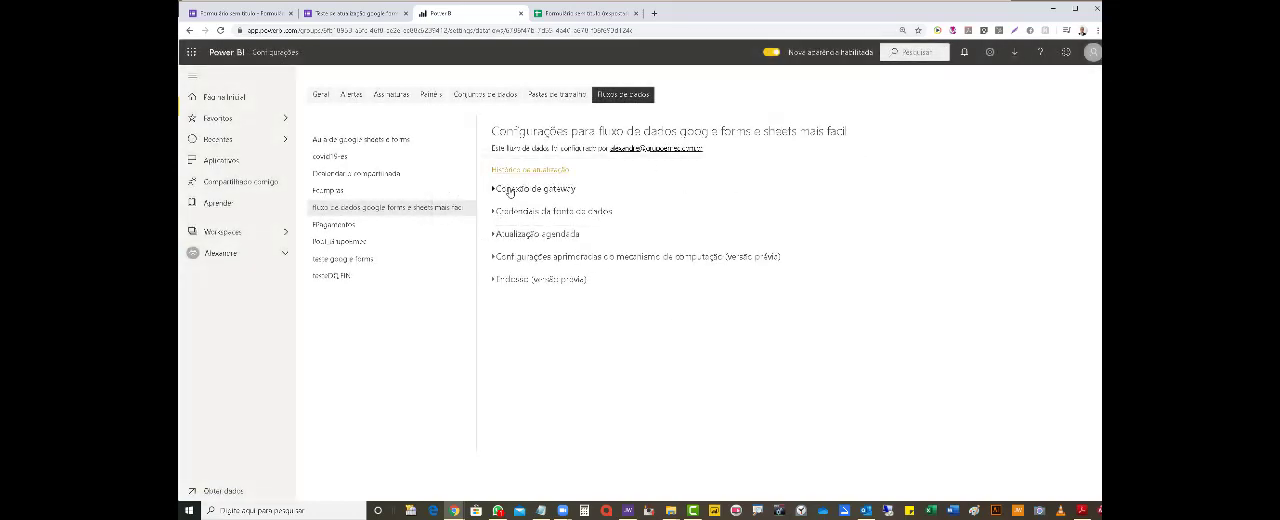
click(509, 189)
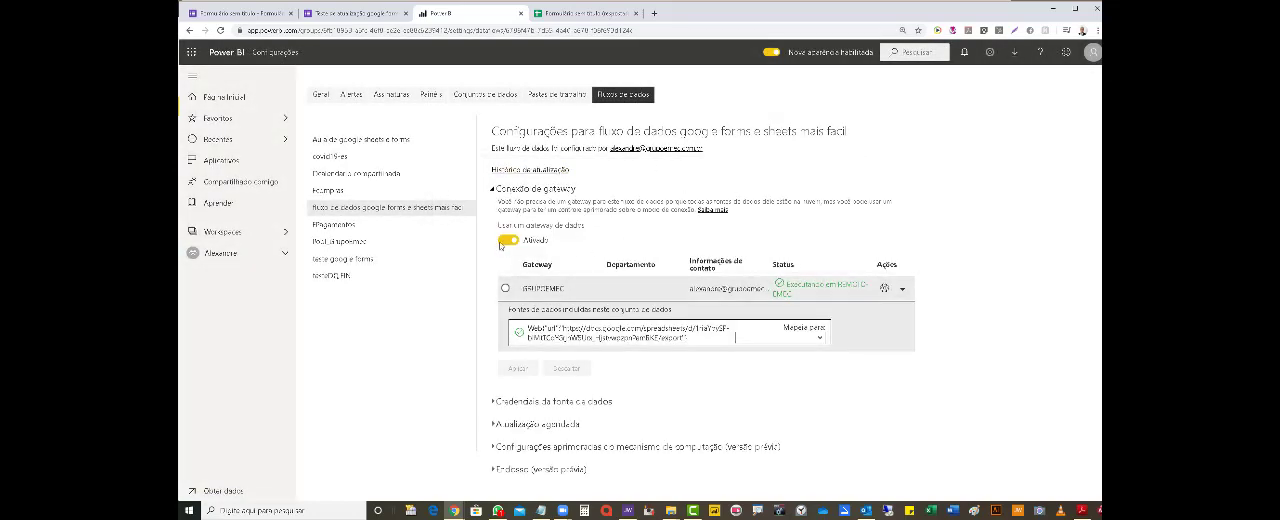
click(492, 190)
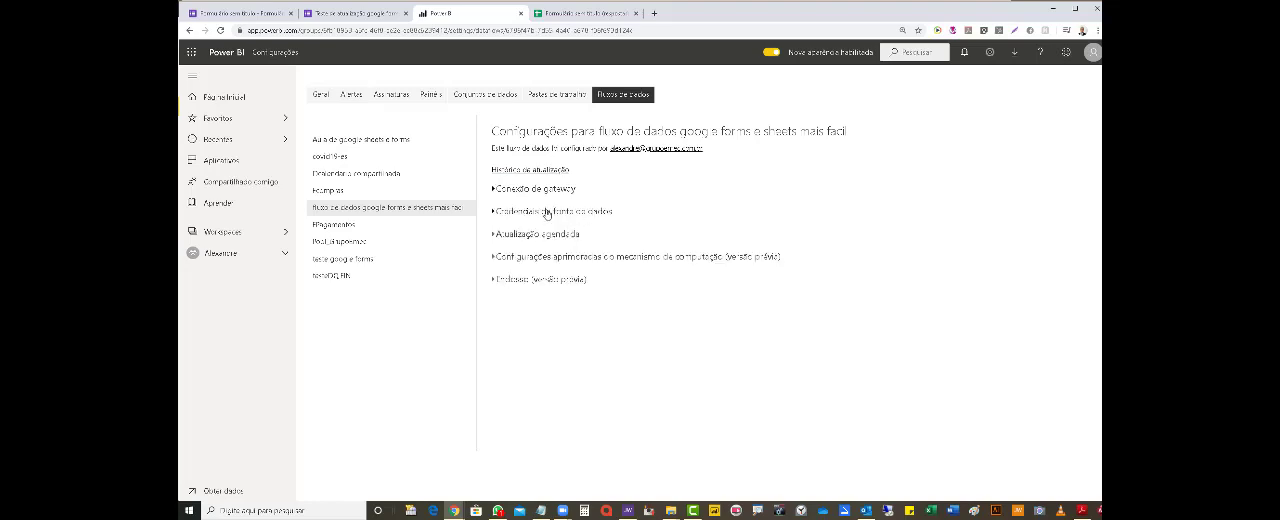
click(495, 212)
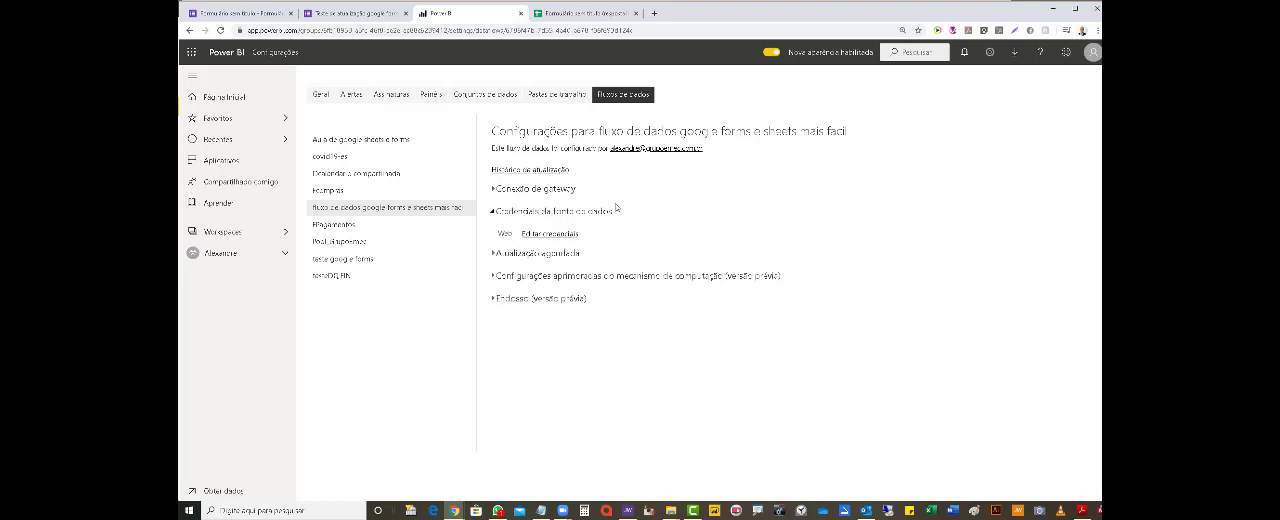
click(493, 214)
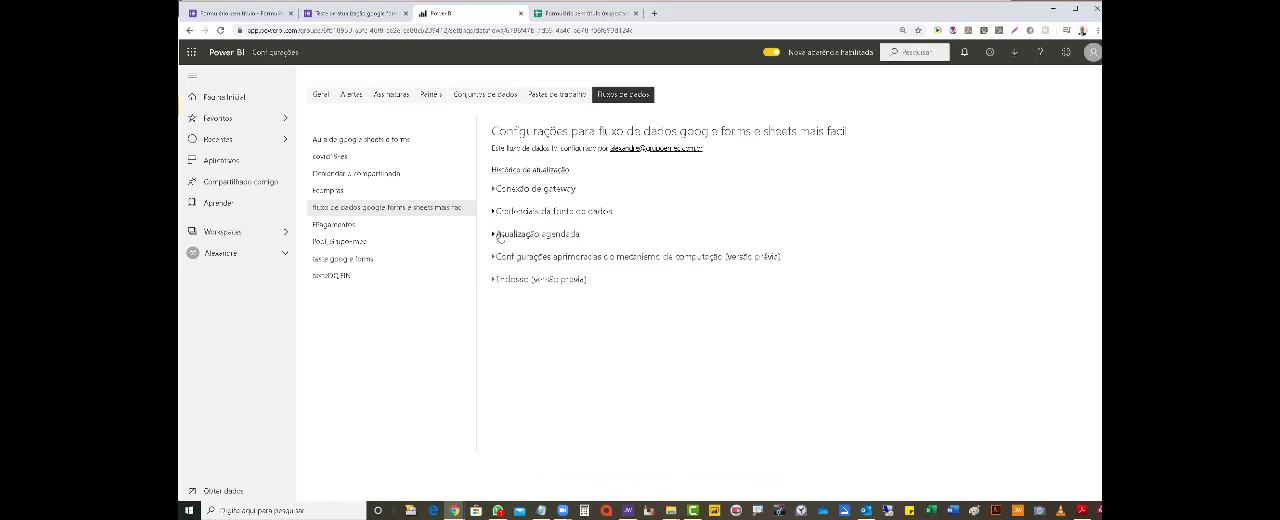
Enable scheduled refresh for the dataflow and set its time zone to (UTC-03:00) Brasília.
click(496, 234)
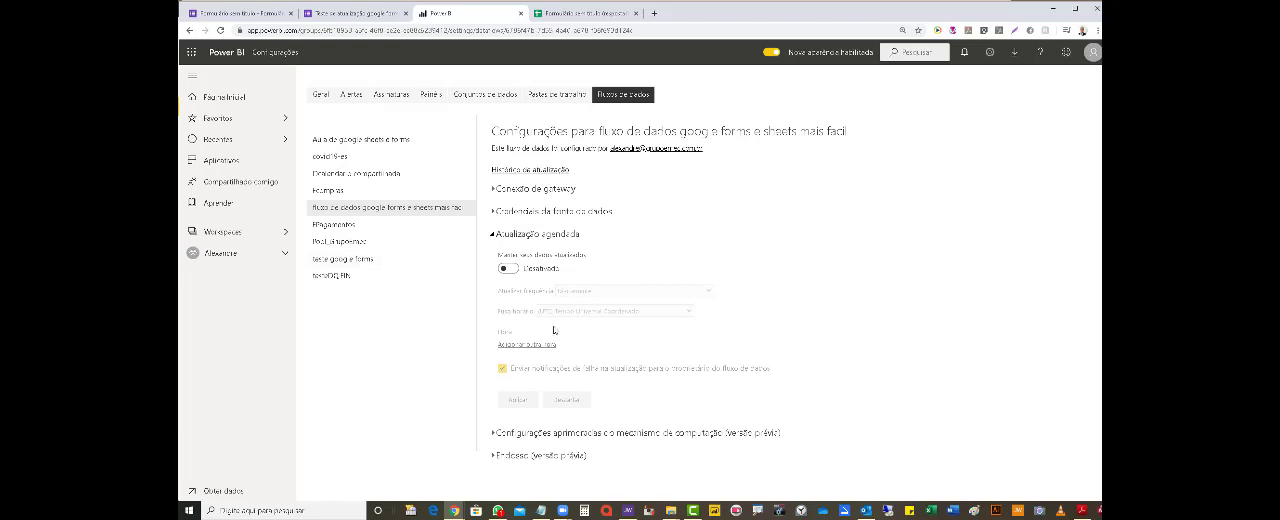
click(505, 268)
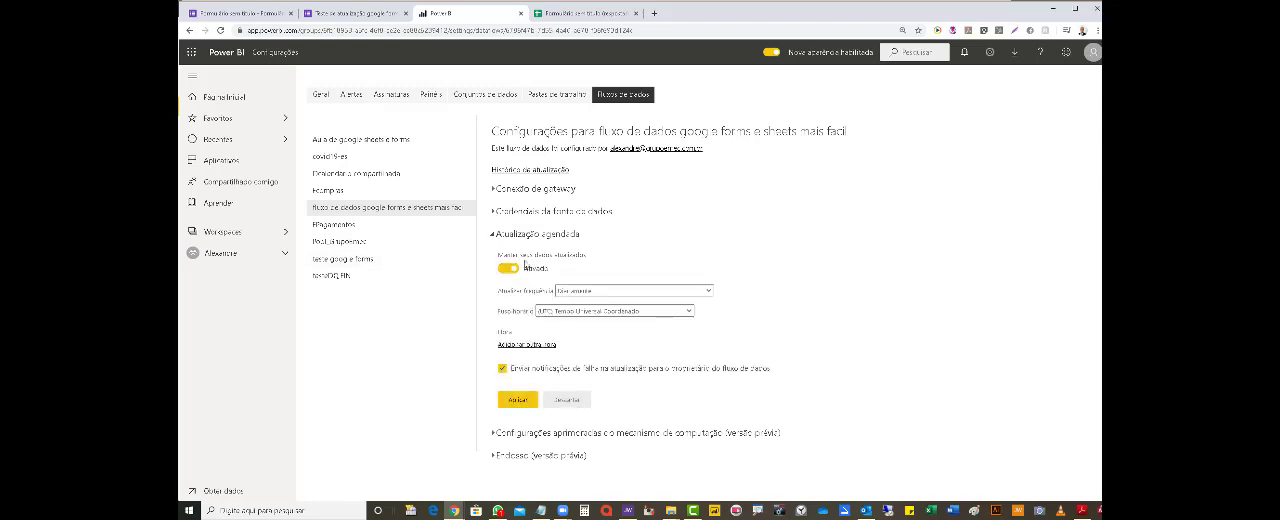
click(605, 311)
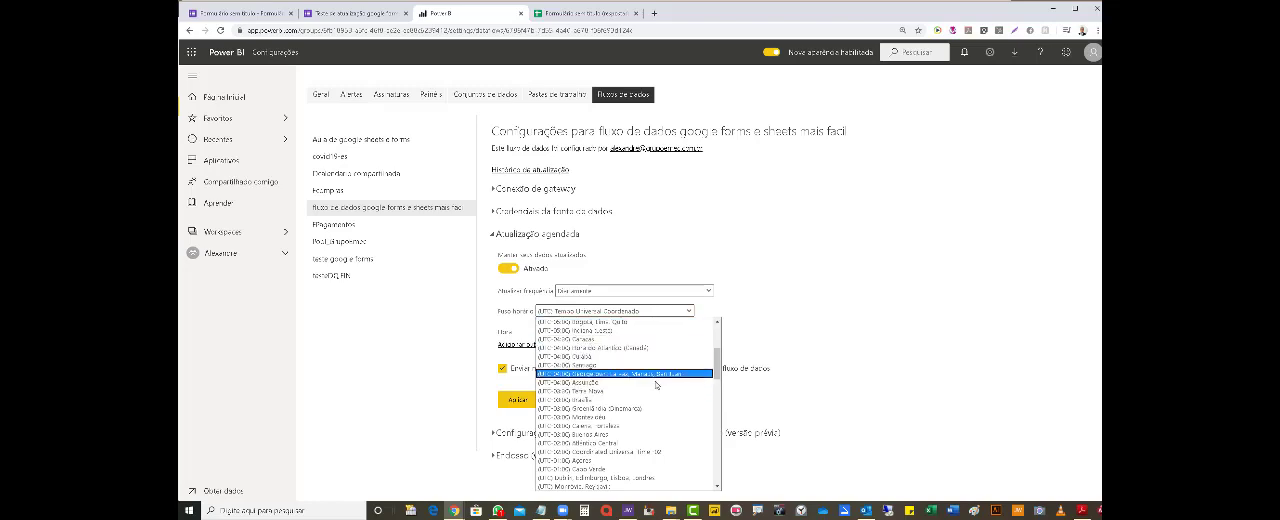
click(590, 399)
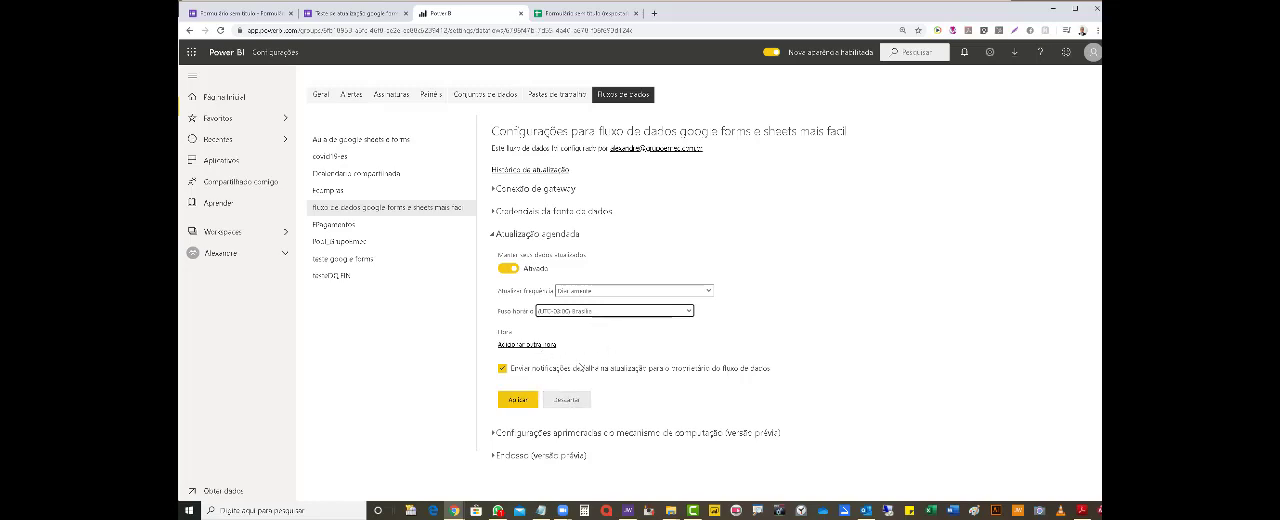
Add a scheduled refresh time of 7:00 AM.
click(527, 345)
click(518, 347)
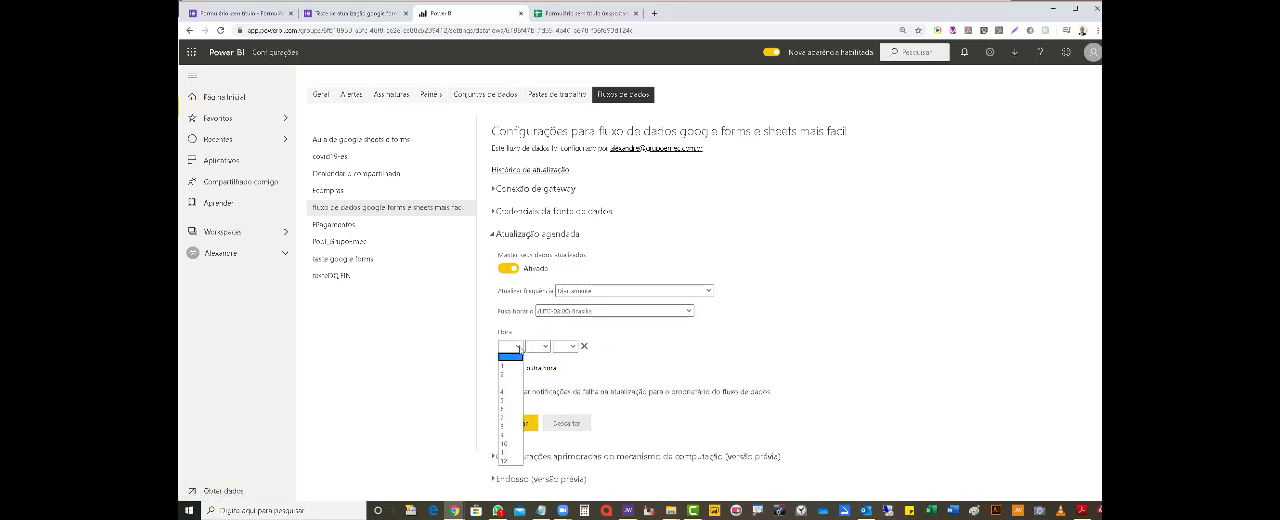
click(509, 409)
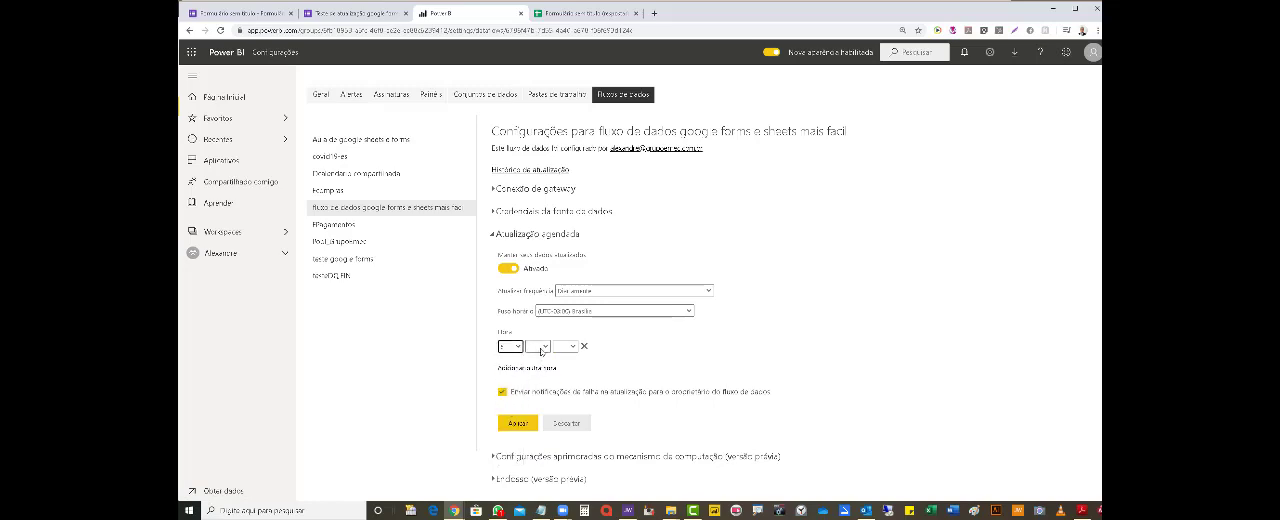
click(538, 346)
click(538, 357)
click(566, 346)
click(566, 366)
Add a second scheduled refresh time of 7:00 PM and apply the refresh schedule.
click(518, 369)
click(518, 370)
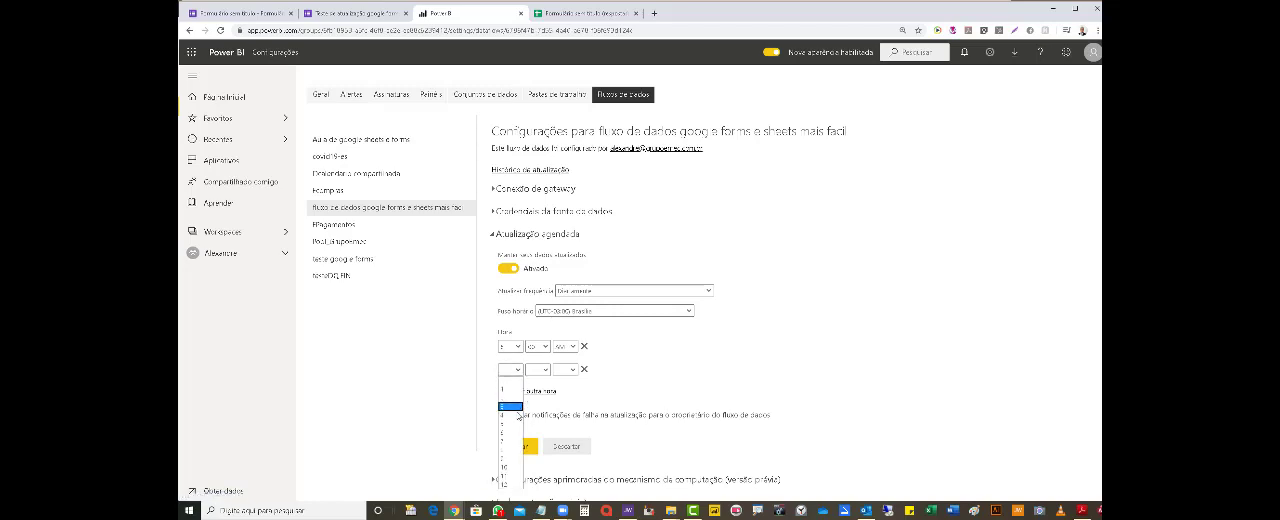
click(507, 440)
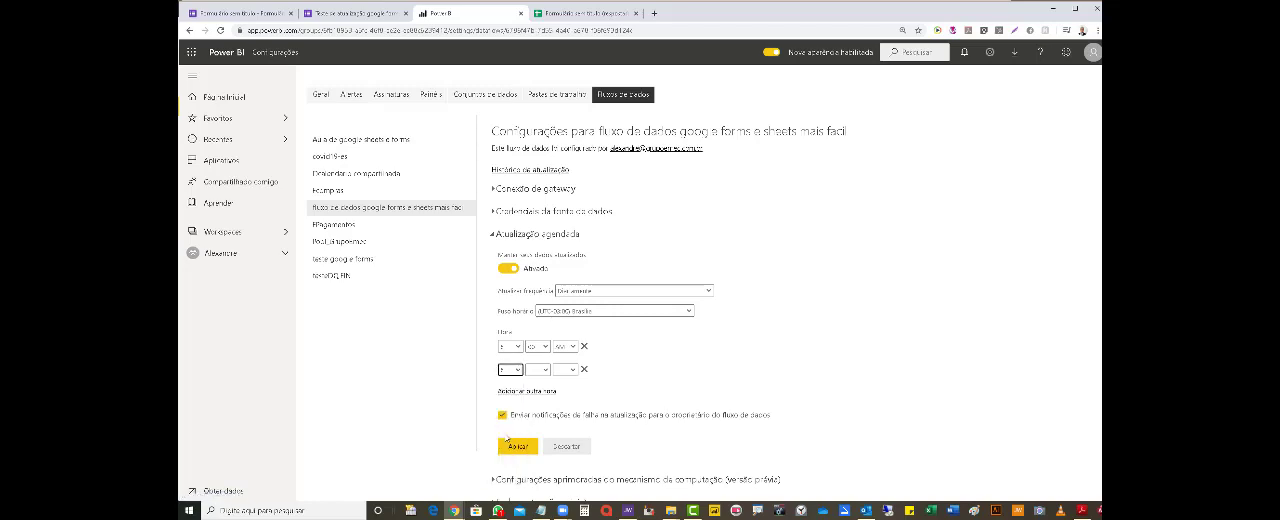
click(538, 369)
click(538, 380)
click(566, 369)
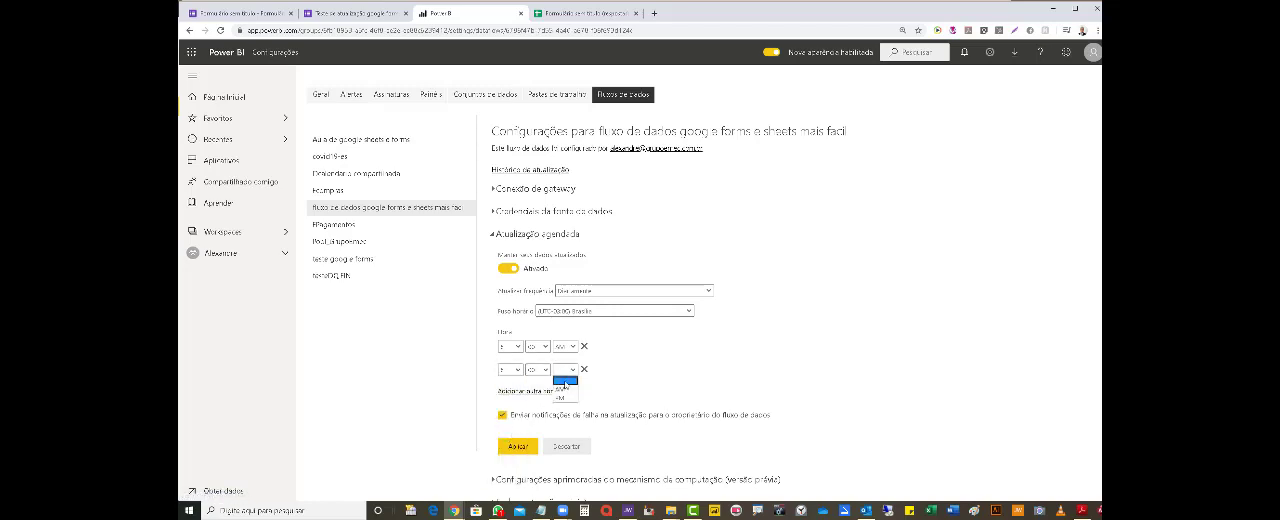
click(563, 397)
scroll(645, 381, down, 1)
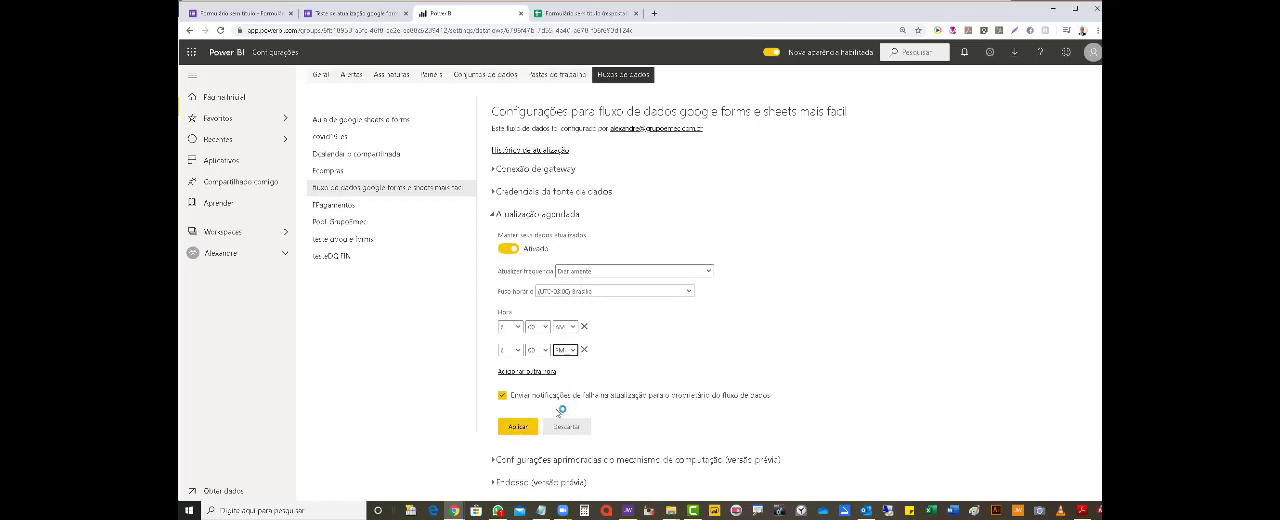
click(521, 427)
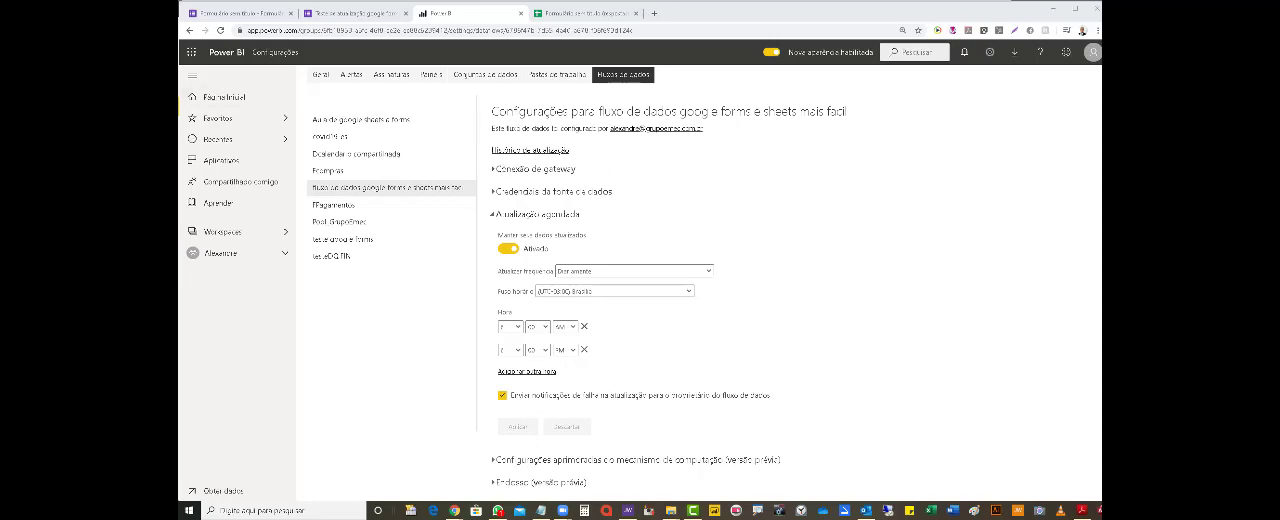
Switch to the Power Query Editor in Power BI Desktop, close it applying the changes, and show the report page.
key(alt+Tab)
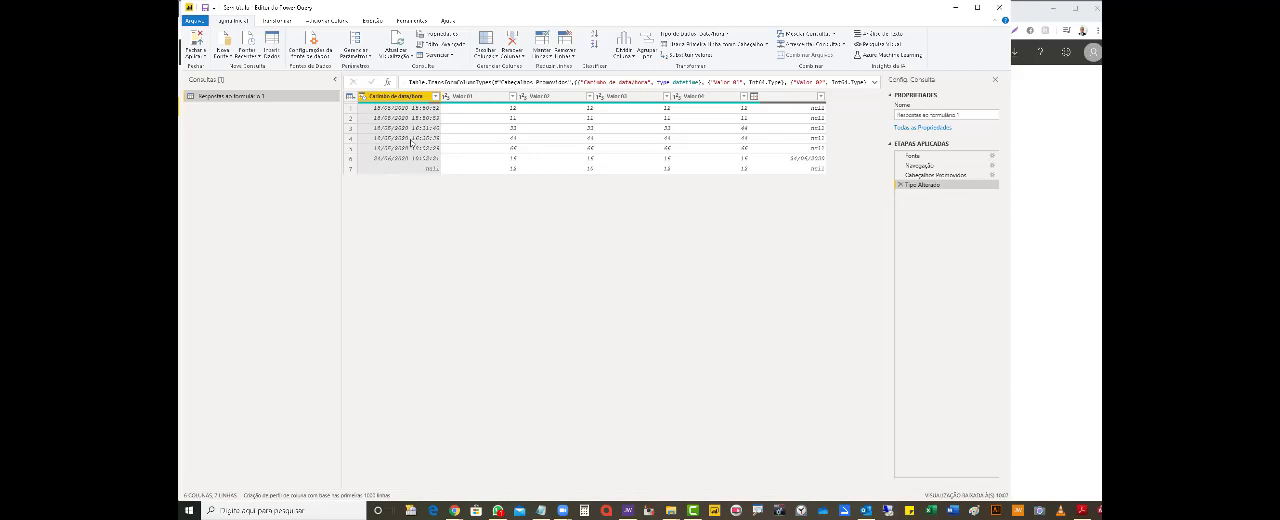
click(198, 42)
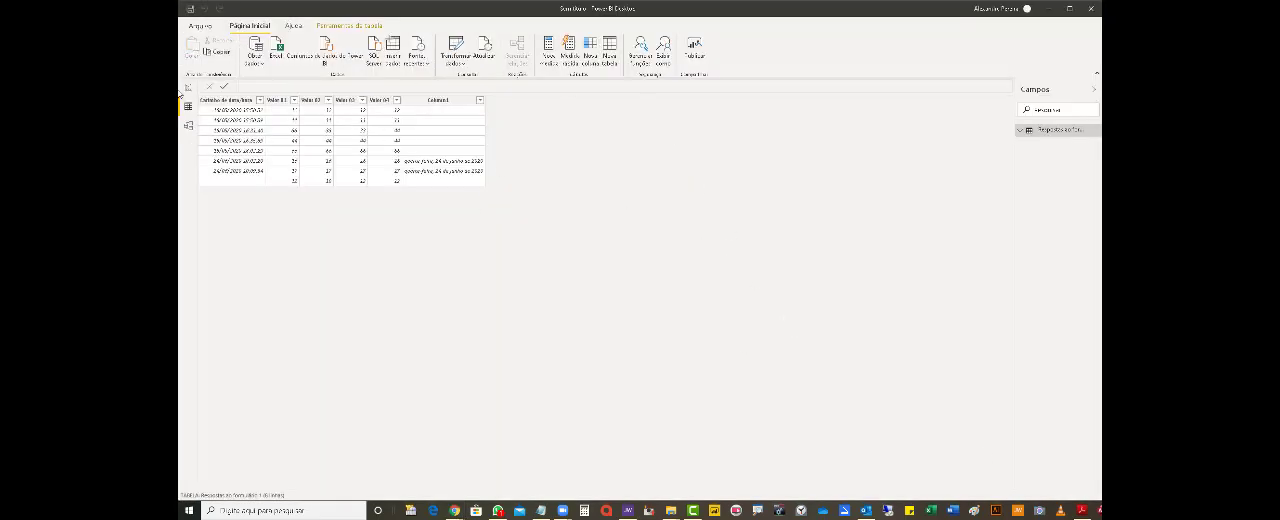
click(188, 88)
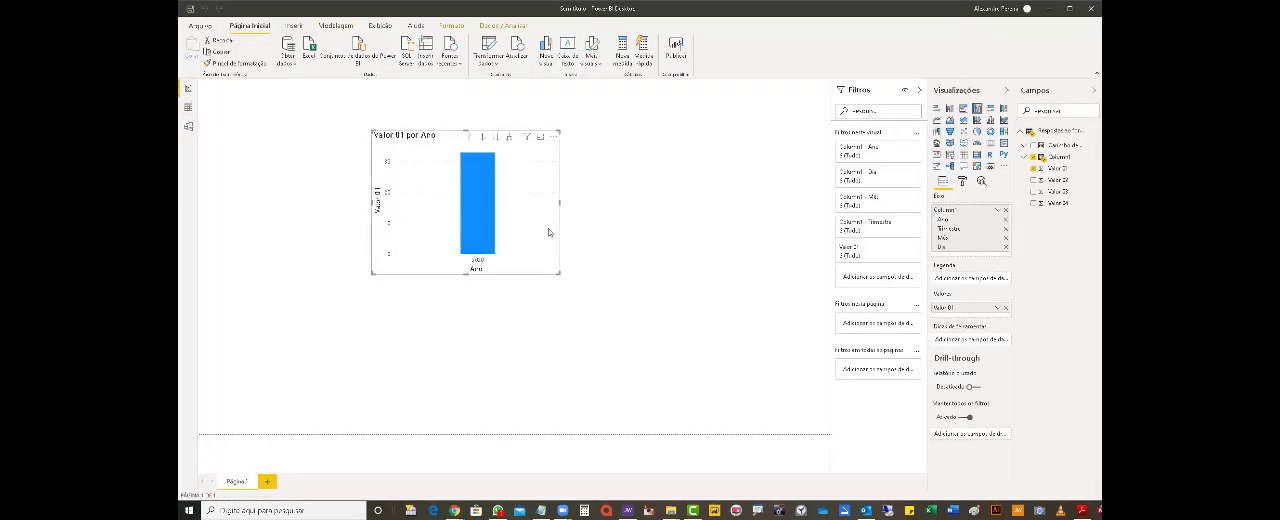
Convert the Valor 01 column chart into a table at the page's left edge, adding Valor 02, Valor 03 and Valor 04.
drag(543, 233, 370, 240)
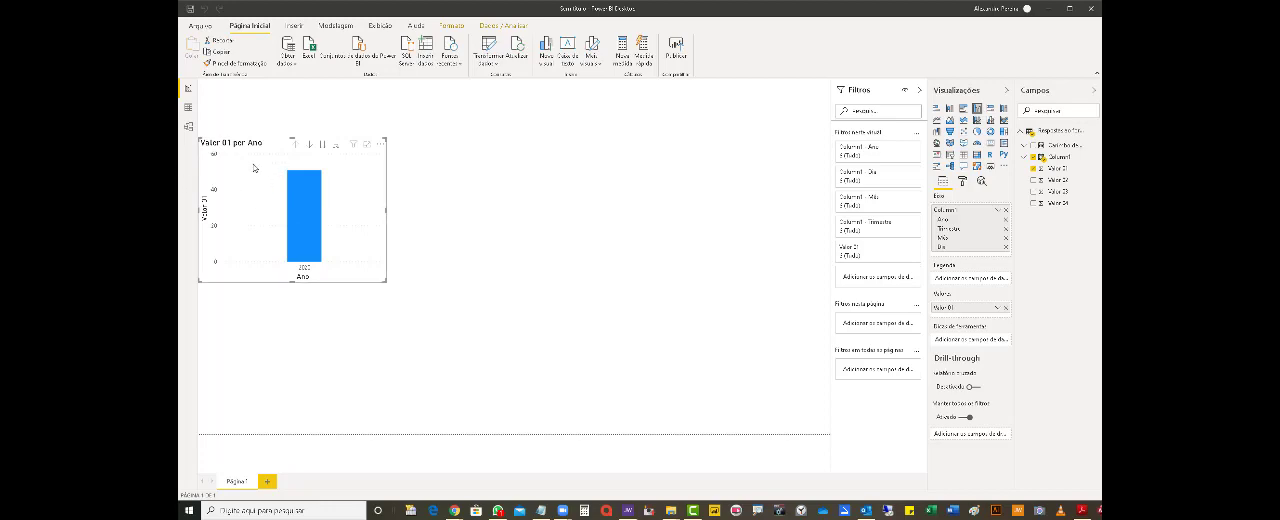
click(963, 155)
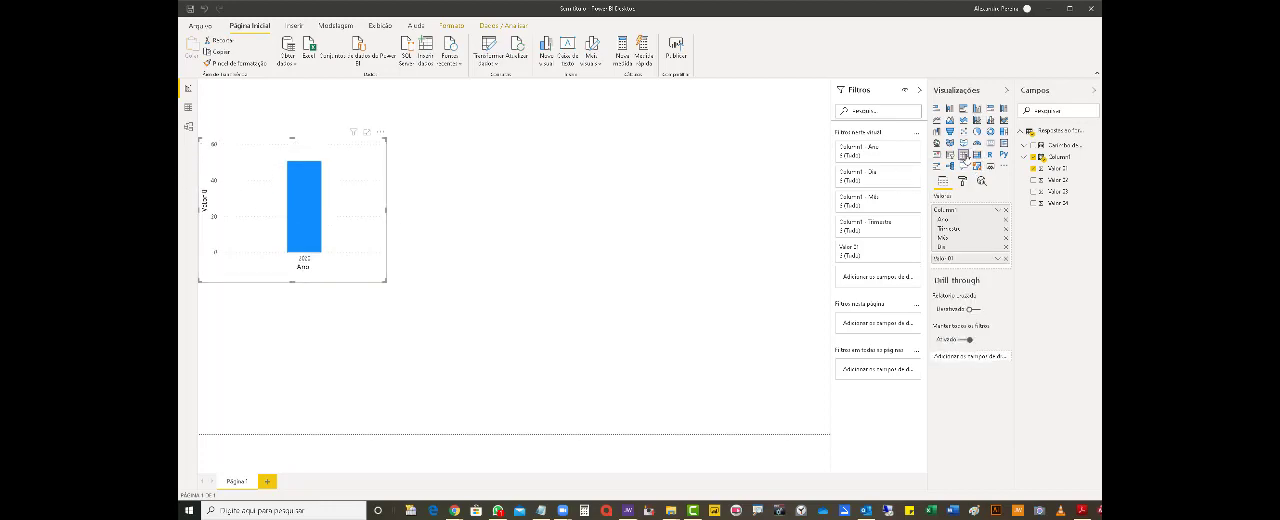
click(1035, 181)
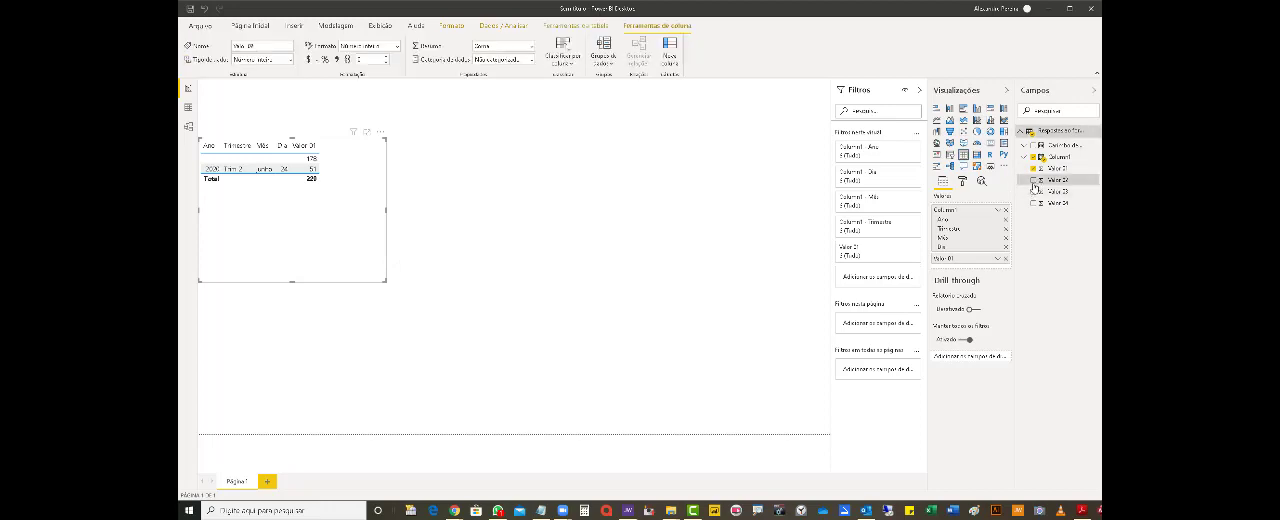
click(1034, 192)
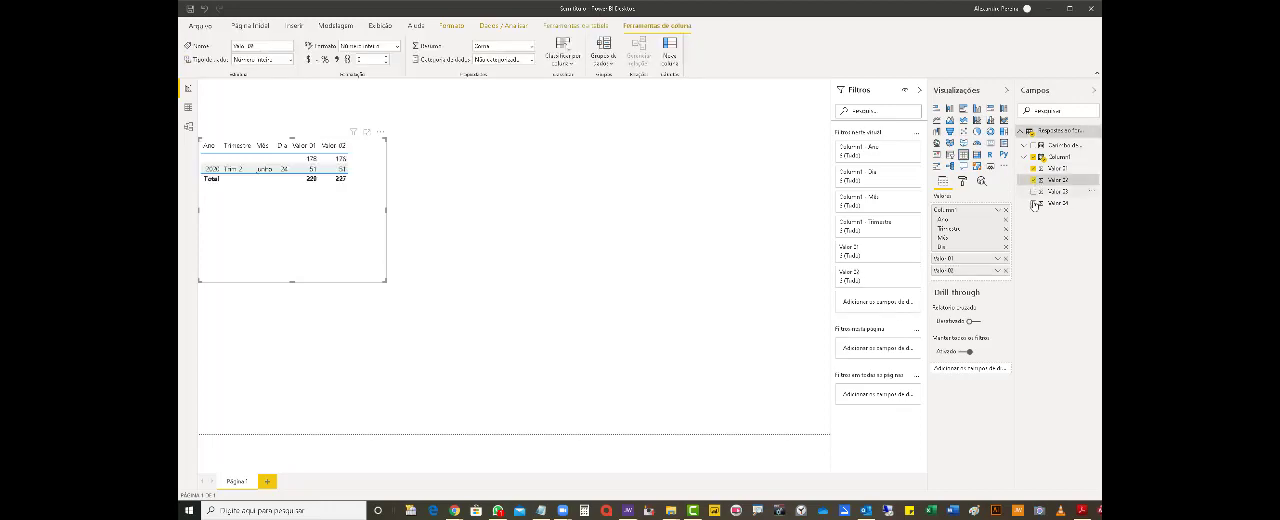
click(1034, 203)
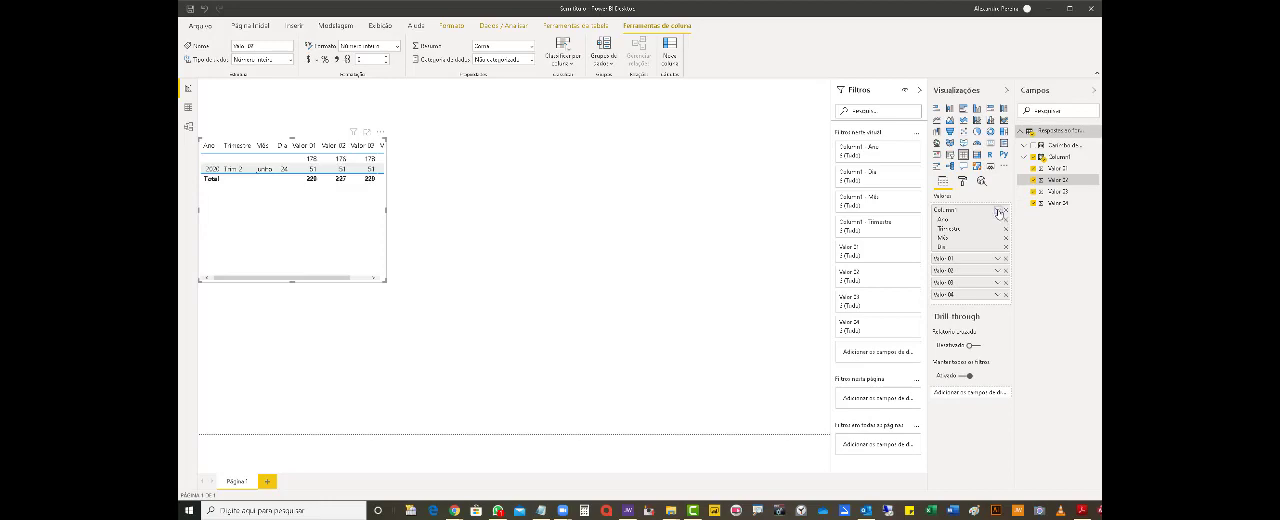
Show Column1 as a plain date instead of a date hierarchy and widen the table to fit all its columns.
click(996, 211)
click(1033, 272)
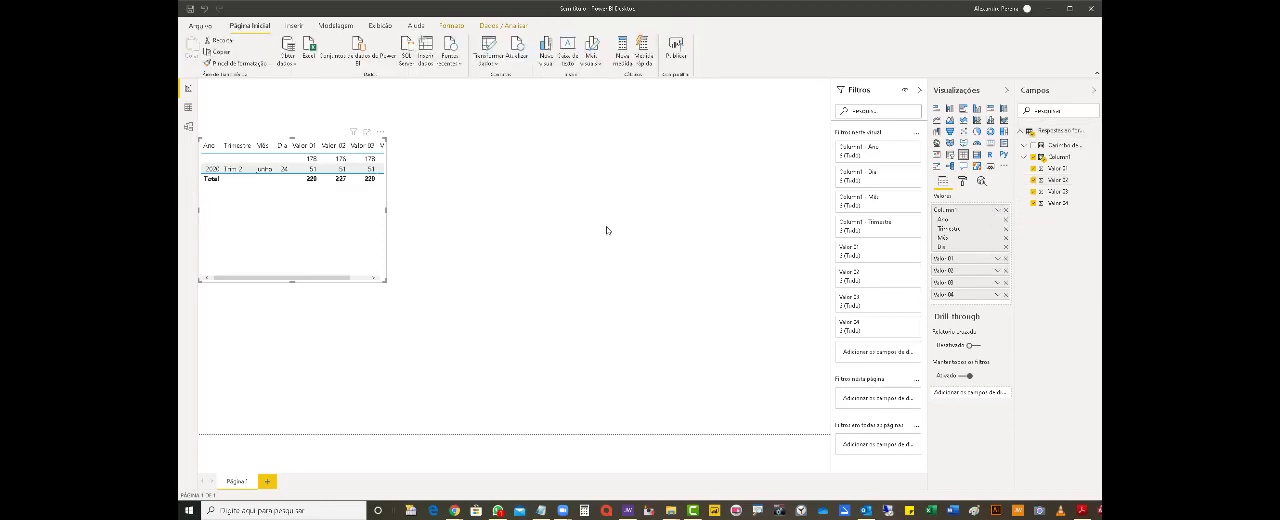
drag(383, 281, 435, 250)
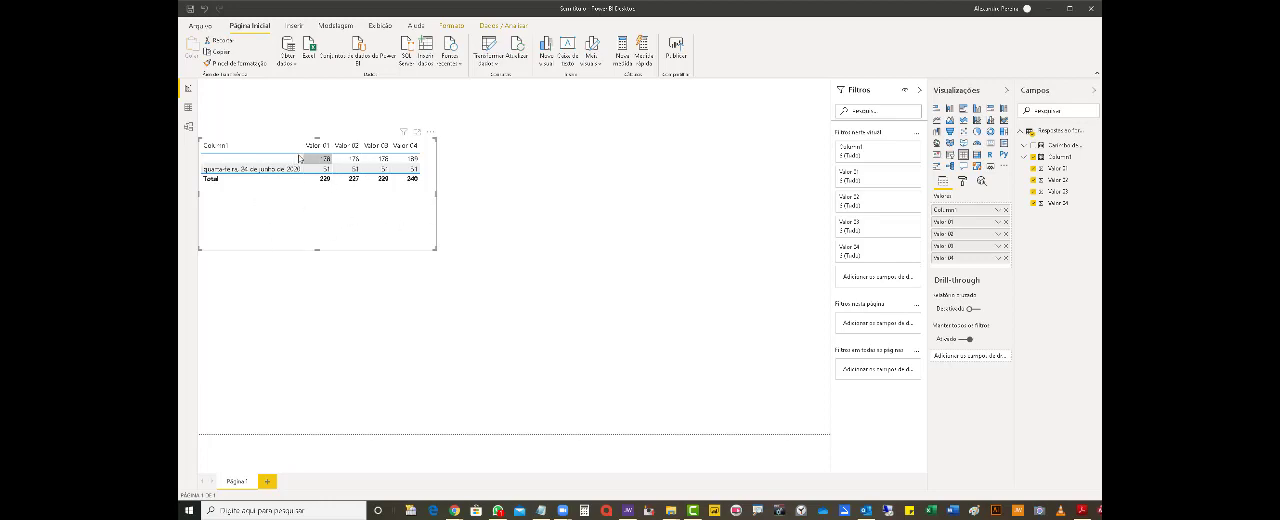
Connect to Power BI dataflows and preview the Consulta table of the Google Forms and Sheets dataflow in the personal workspace.
click(288, 52)
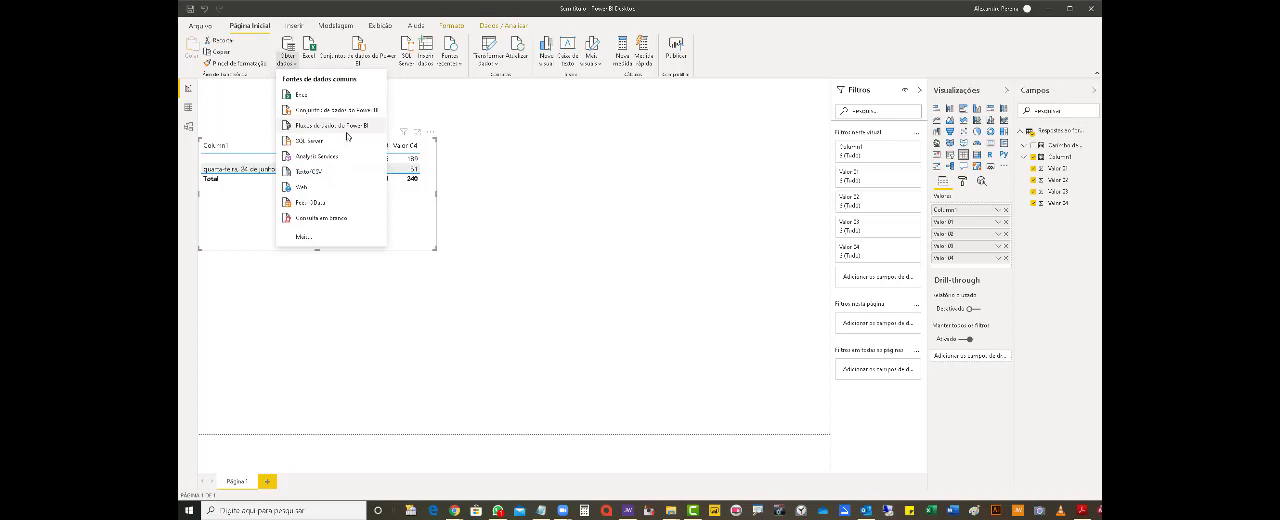
click(298, 127)
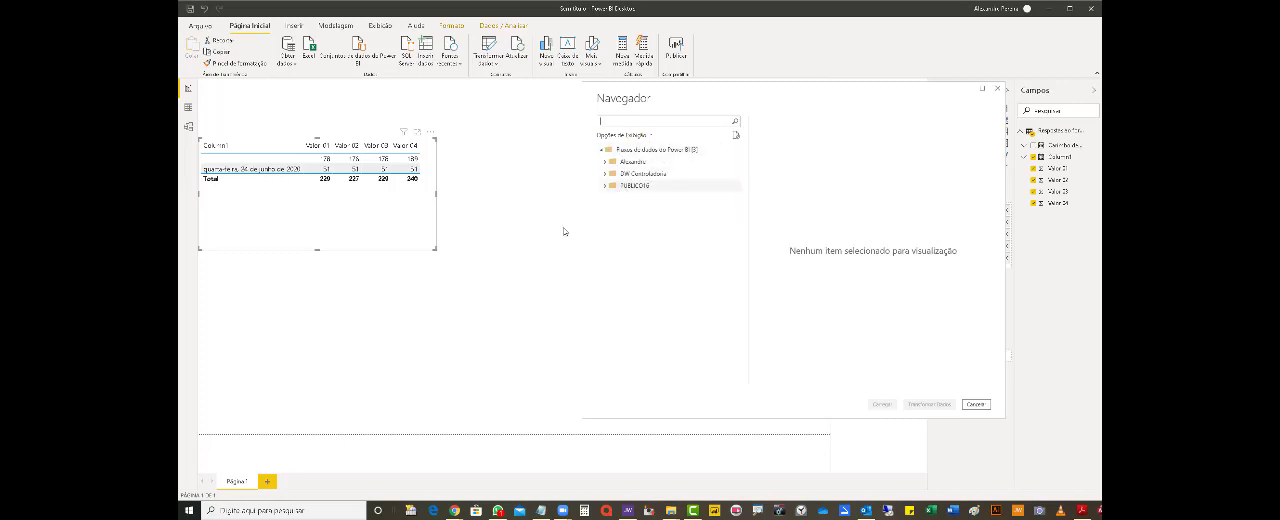
click(604, 162)
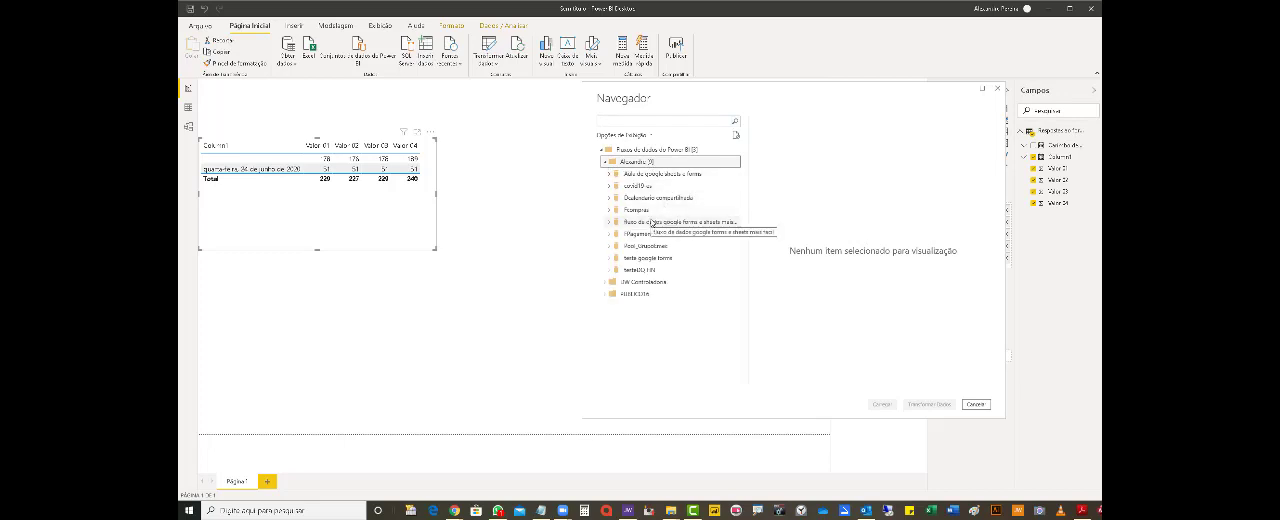
click(651, 222)
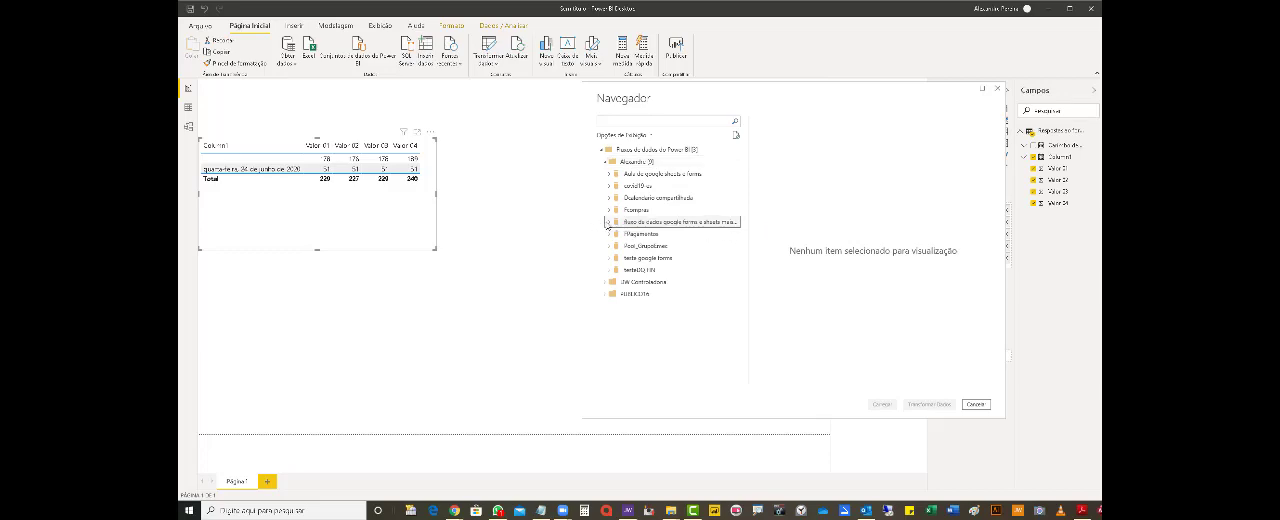
click(607, 222)
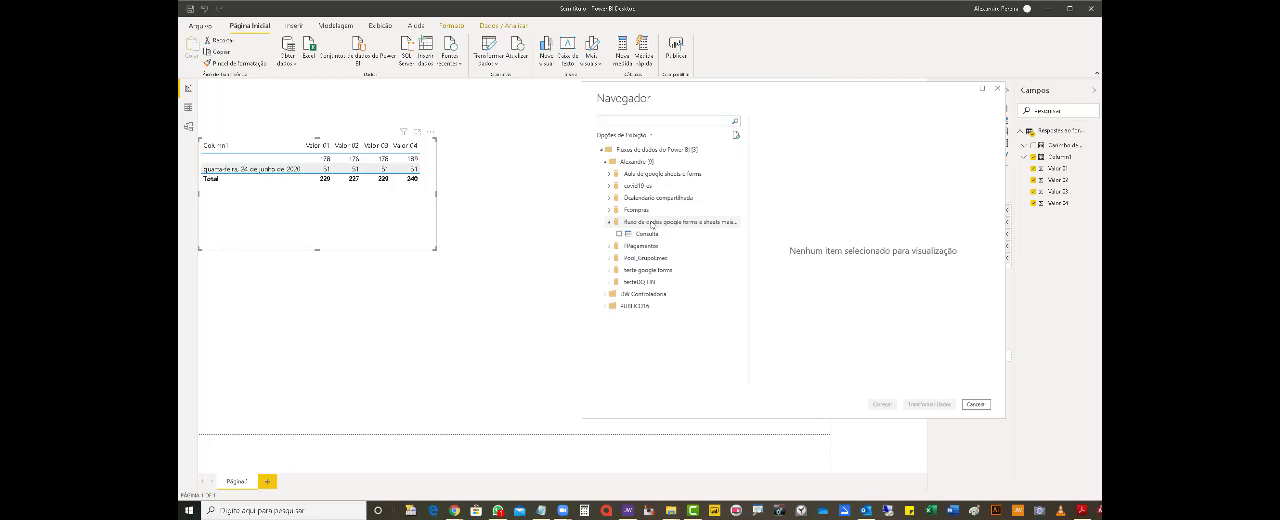
click(676, 233)
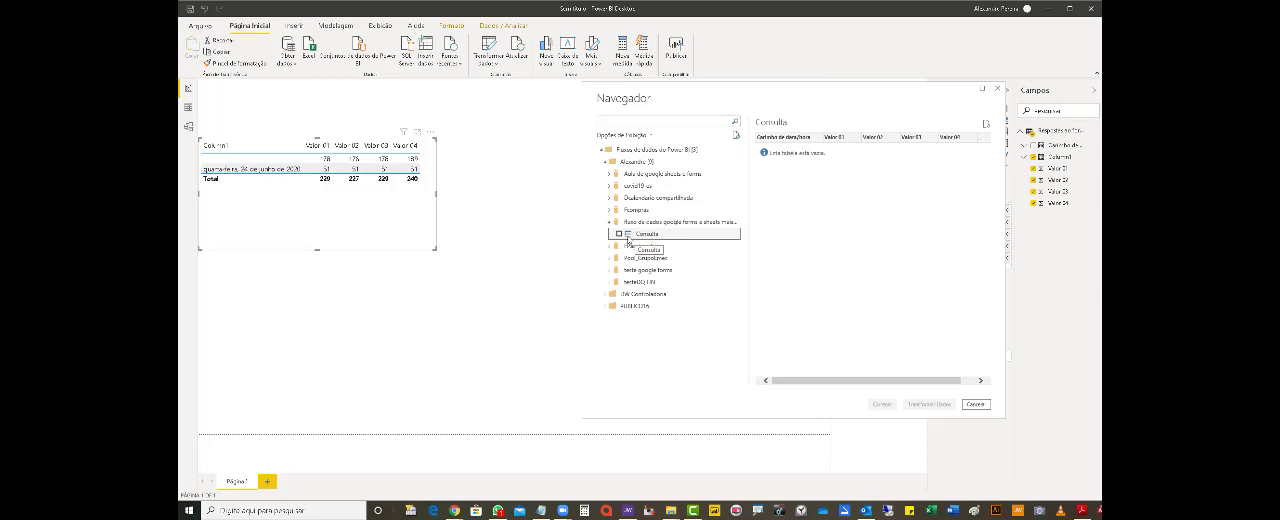
Refresh the Consulta preview, select that table for loading and apply the pending query changes.
click(986, 124)
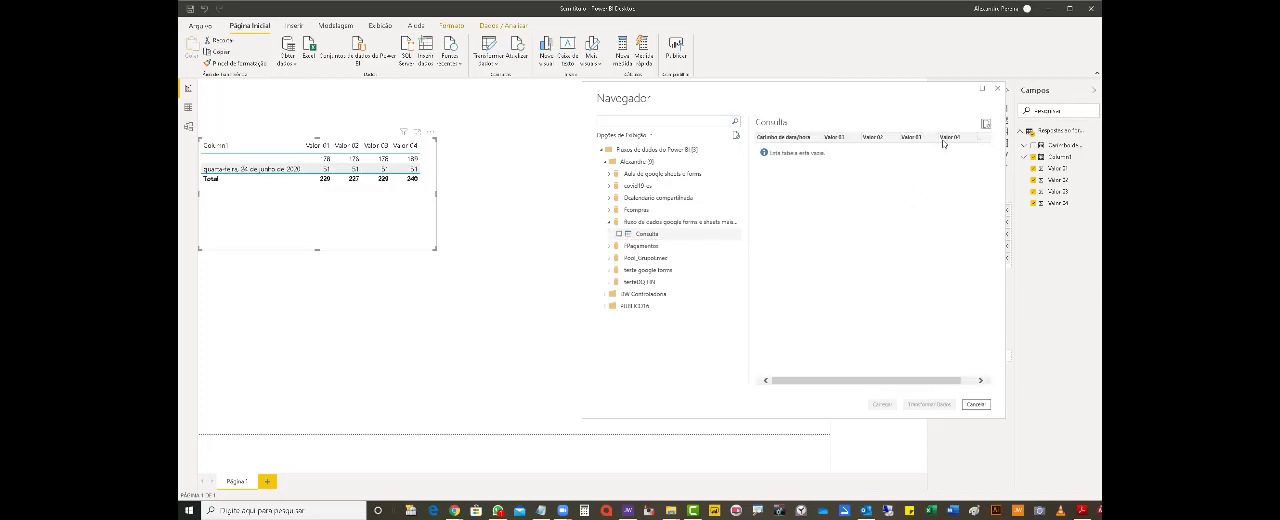
click(986, 124)
click(619, 235)
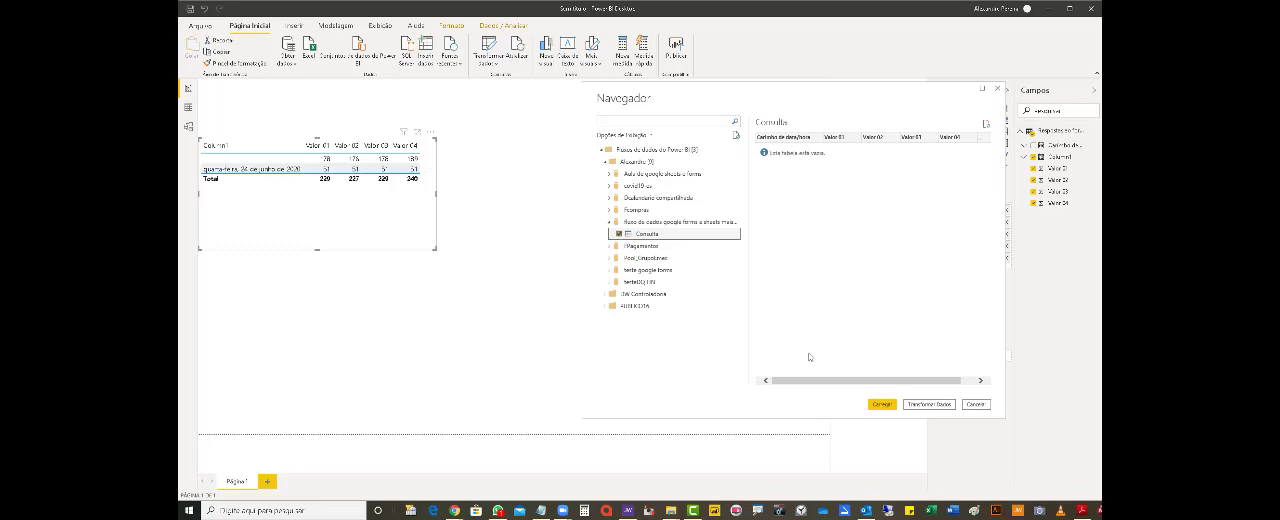
click(880, 406)
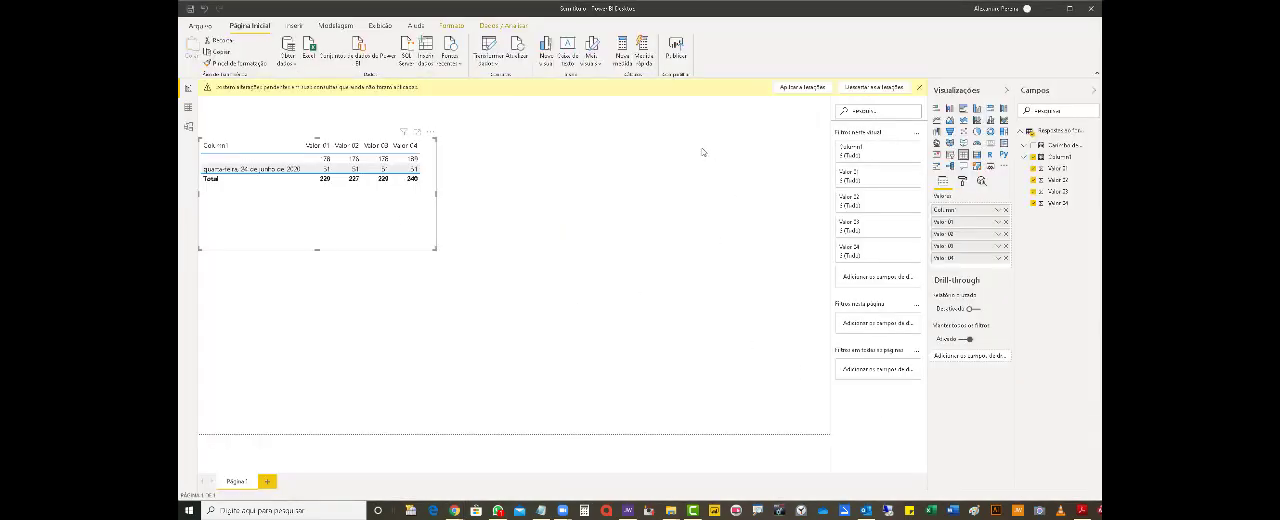
click(820, 90)
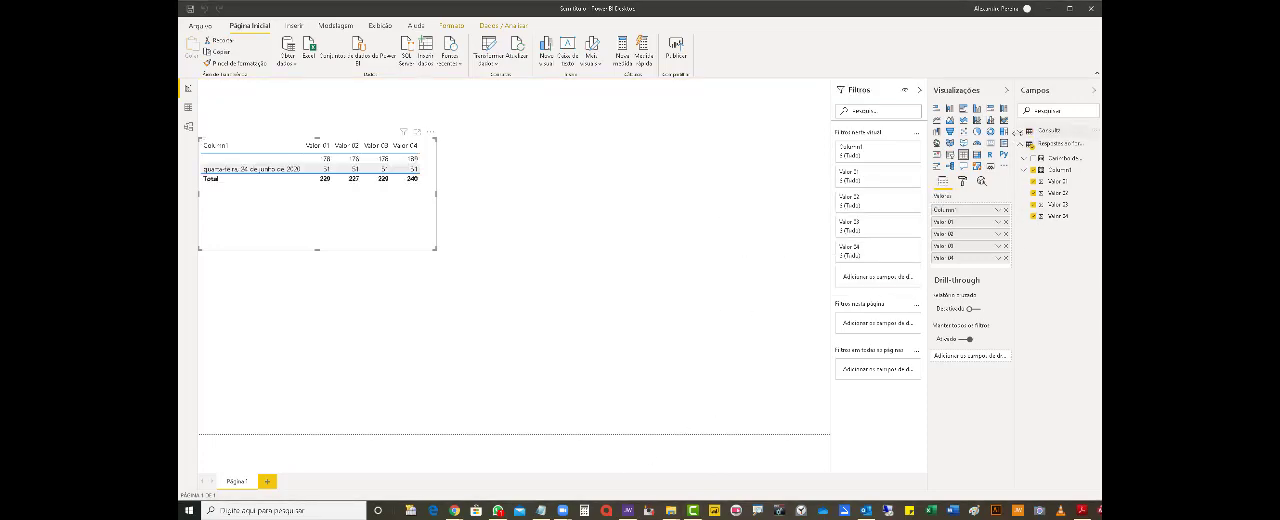
Create a column chart from the Consulta table's Valor 01 beside the existing table, adding Valor 02, Valor 03 and Valor 04.
click(1021, 133)
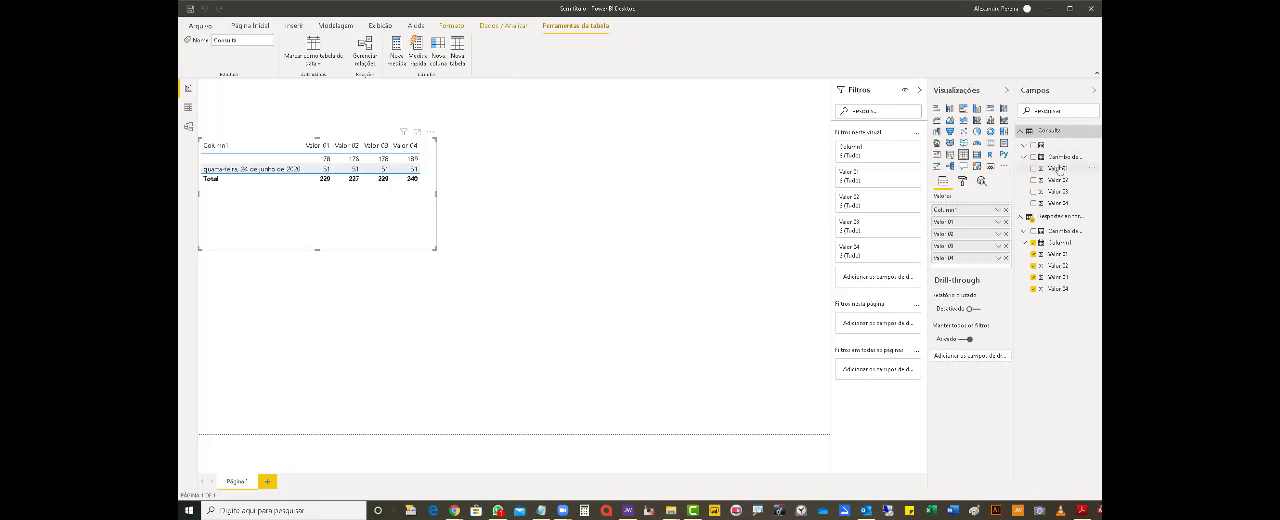
drag(1058, 170, 712, 175)
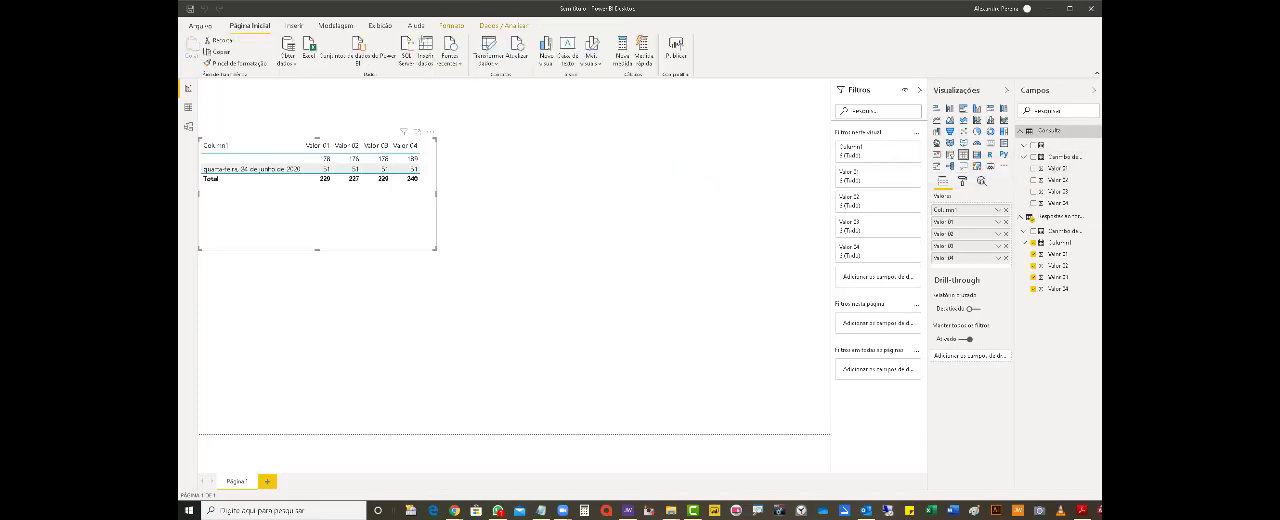
click(1034, 180)
click(1034, 191)
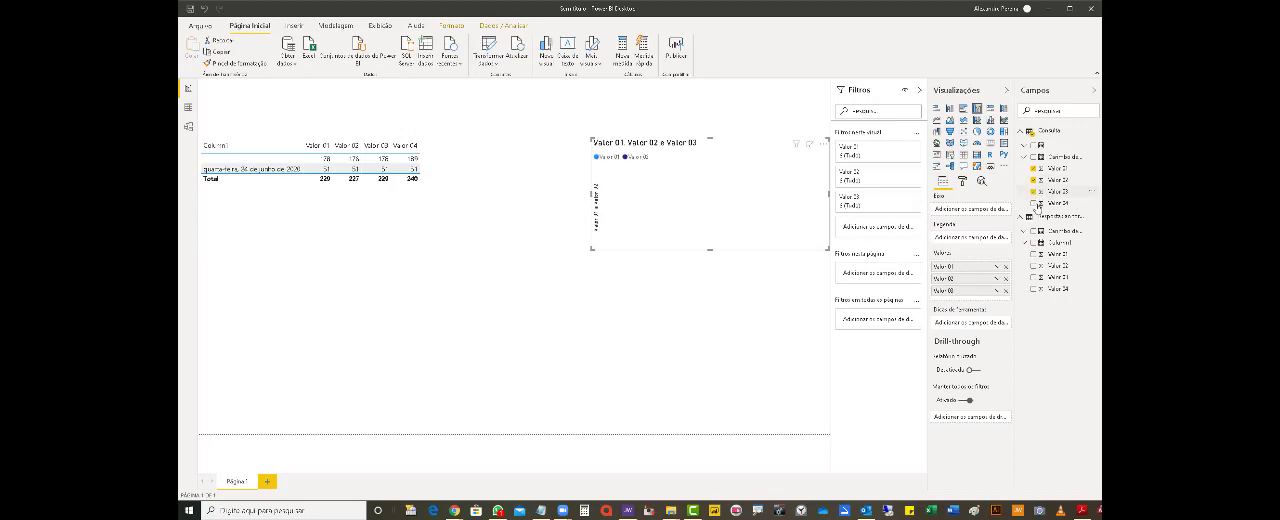
click(1034, 203)
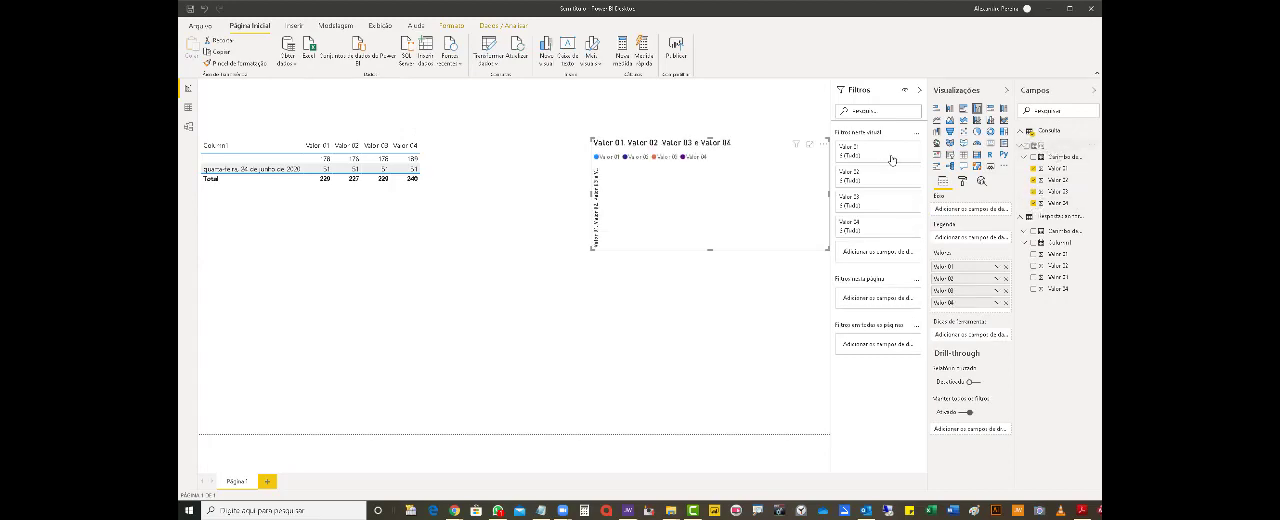
drag(942, 216, 943, 216)
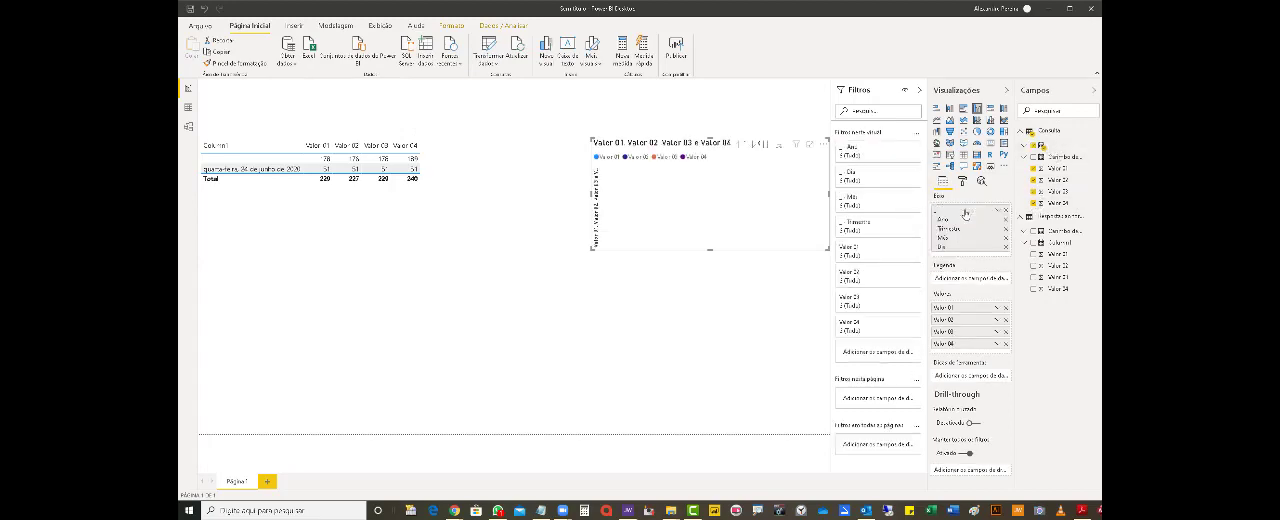
click(996, 210)
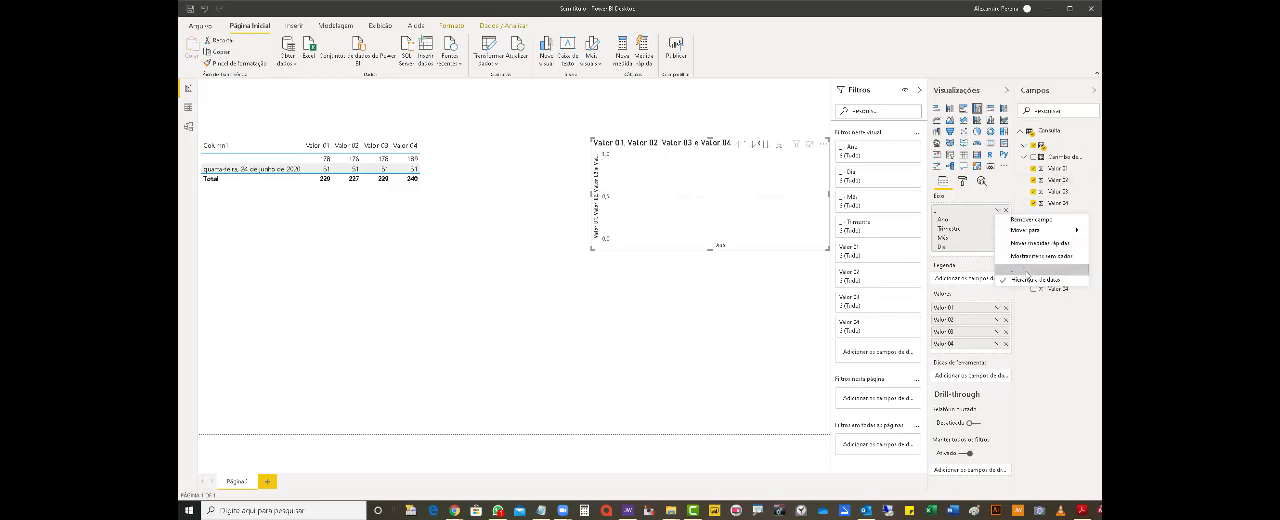
click(1029, 274)
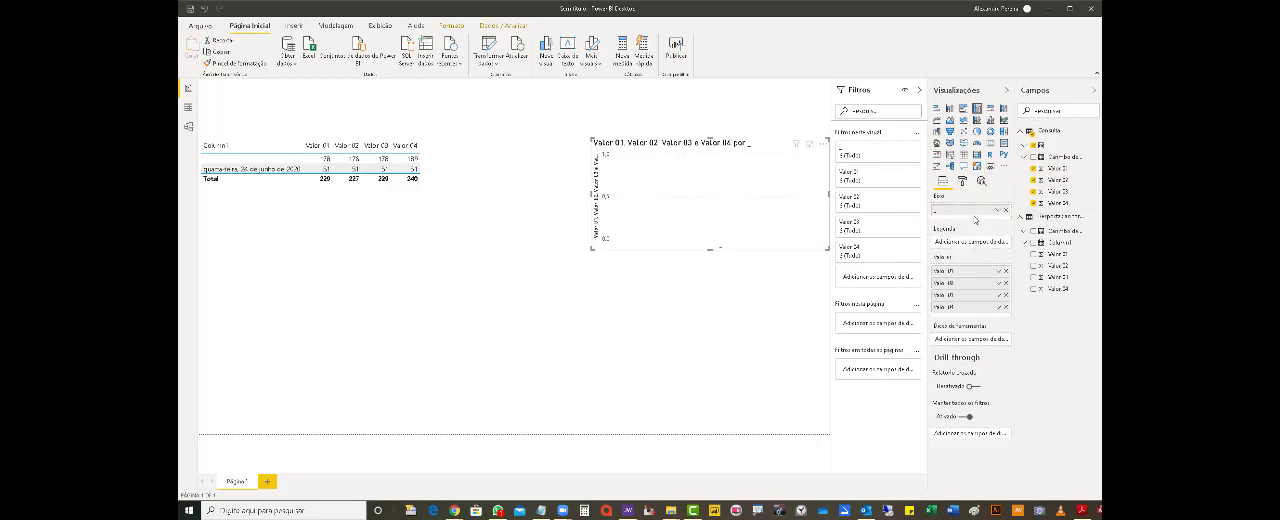
click(1007, 213)
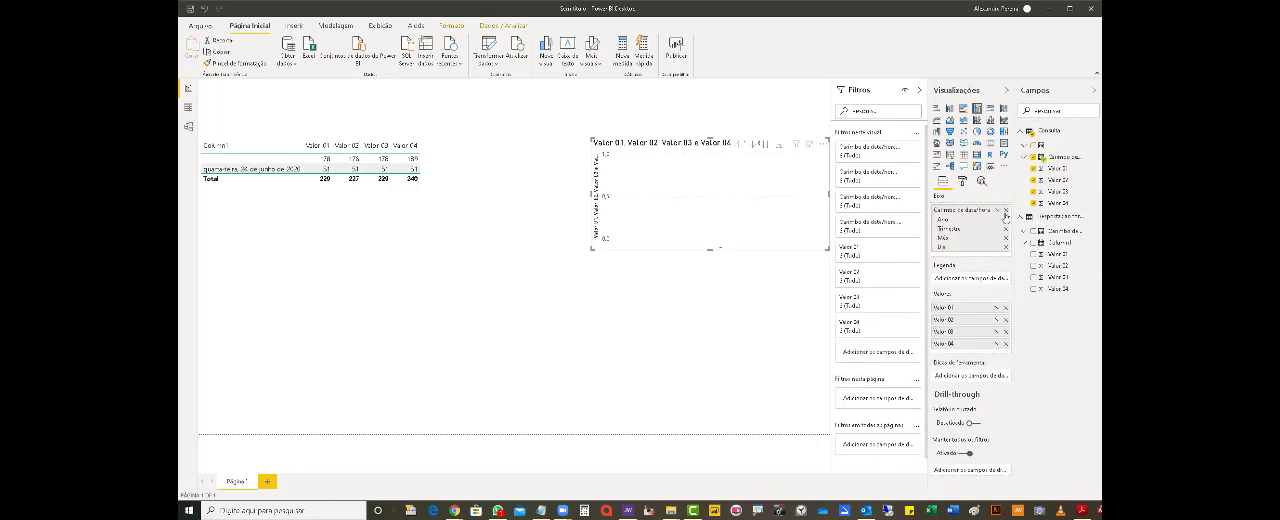
Use Carimbo de data/hora as the chart's axis without the date hierarchy and widen the chart toward the existing table.
click(997, 210)
click(1025, 269)
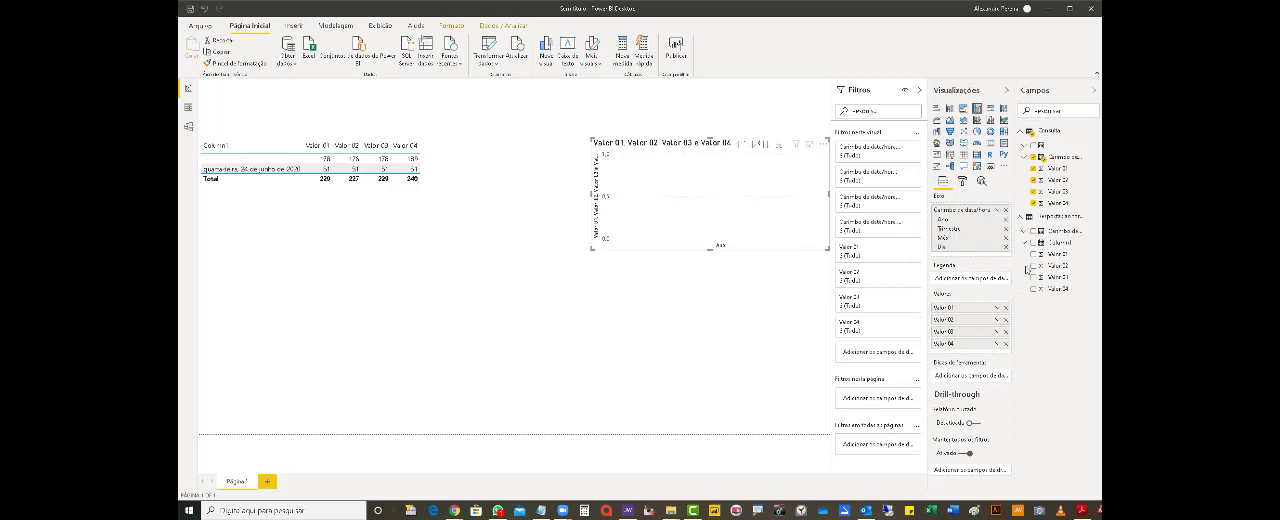
drag(592, 193, 509, 193)
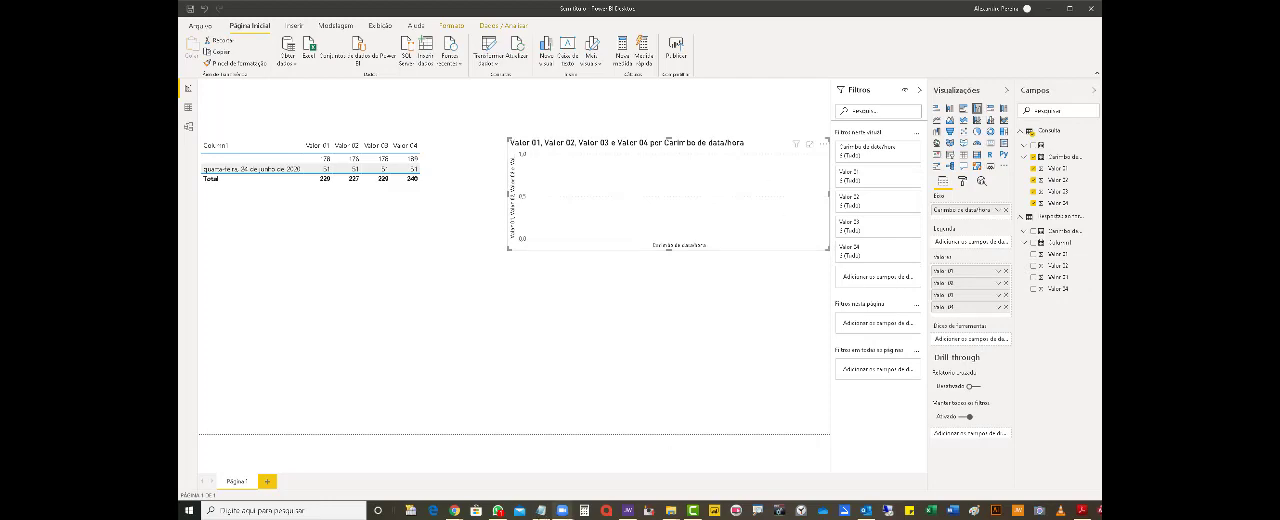
Switch to the Power BI service in the browser, open the personal workspace and refresh the Google Forms and Sheets dataflow.
mouse_move(462, 508)
click(478, 490)
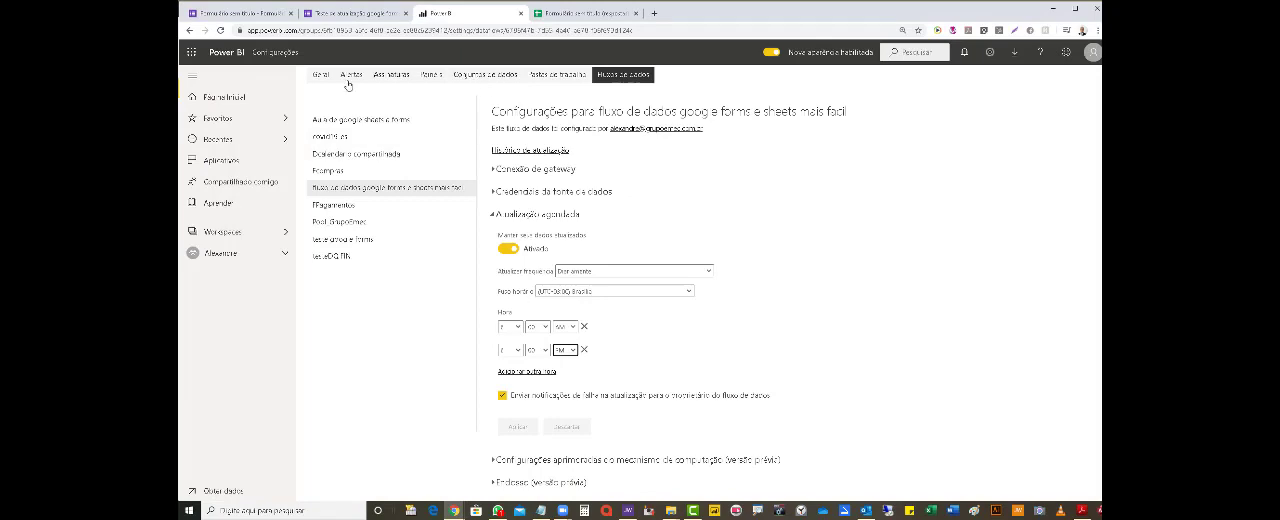
click(220, 254)
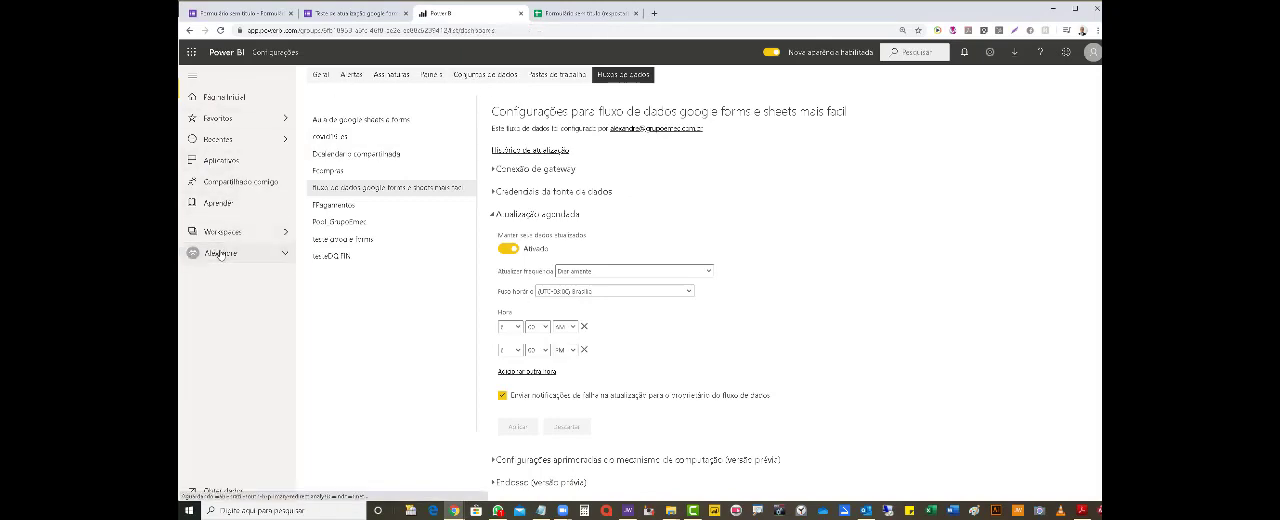
scroll(457, 279, down, 2)
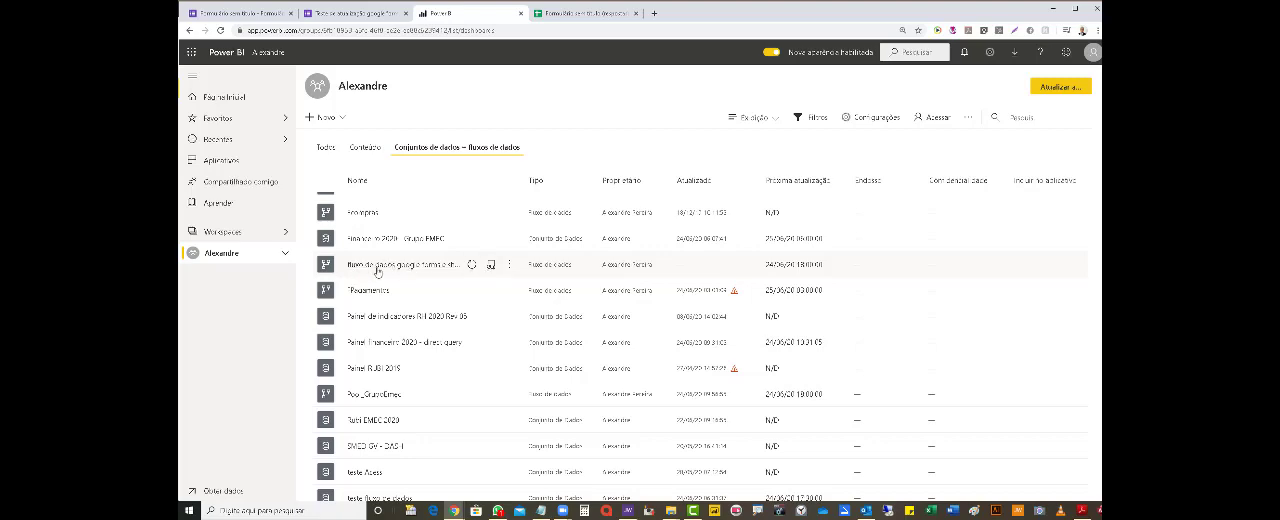
click(470, 266)
Switch back to Power BI Desktop, convert the Consulta chart into a table and refresh the report data.
click(714, 510)
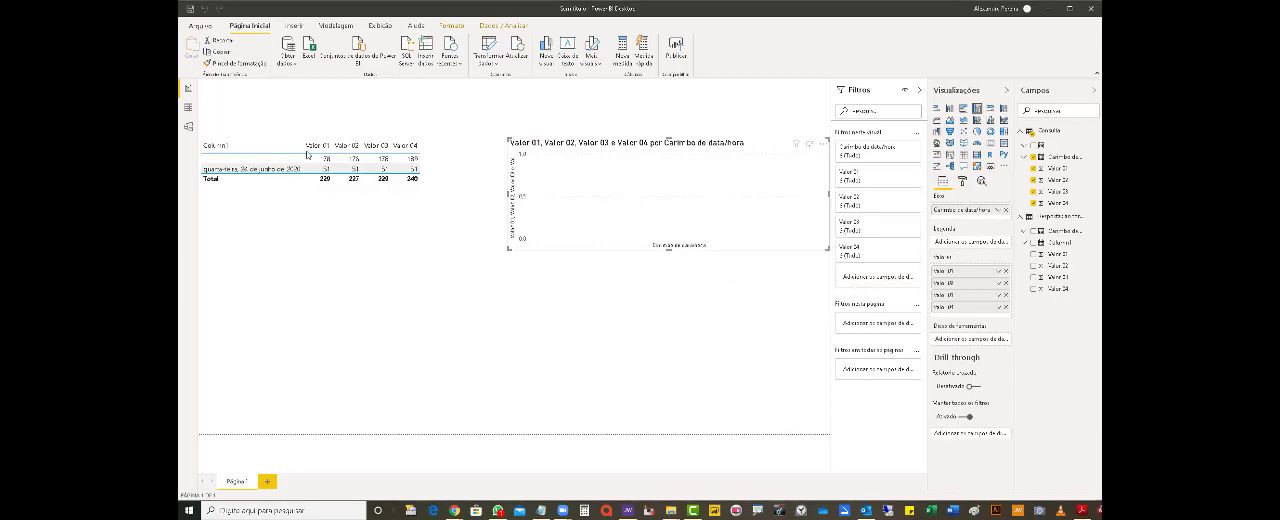
click(964, 154)
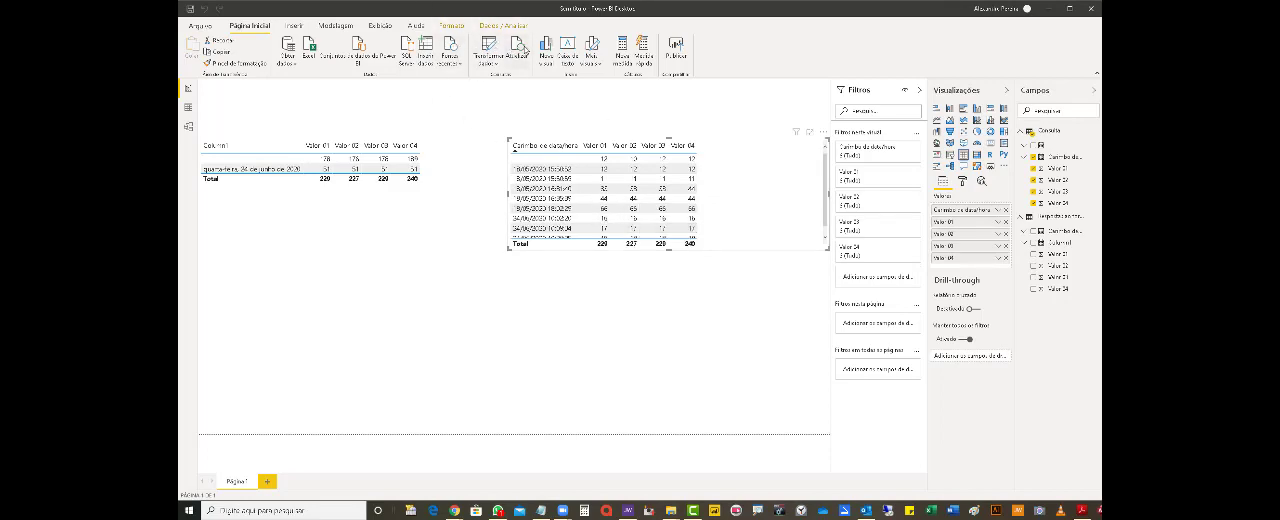
click(517, 47)
scroll(560, 222, down, 1)
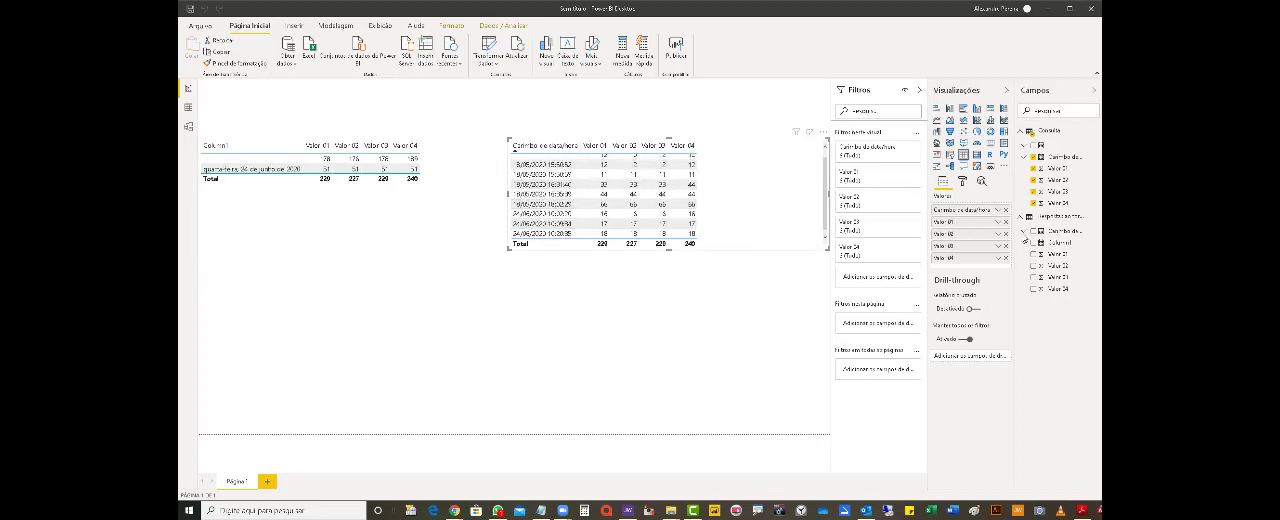
Replace Carimbo de data/hora in the Consulta table visual with Column1 from the form responses table, shown as a plain date.
drag(1065, 245, 987, 212)
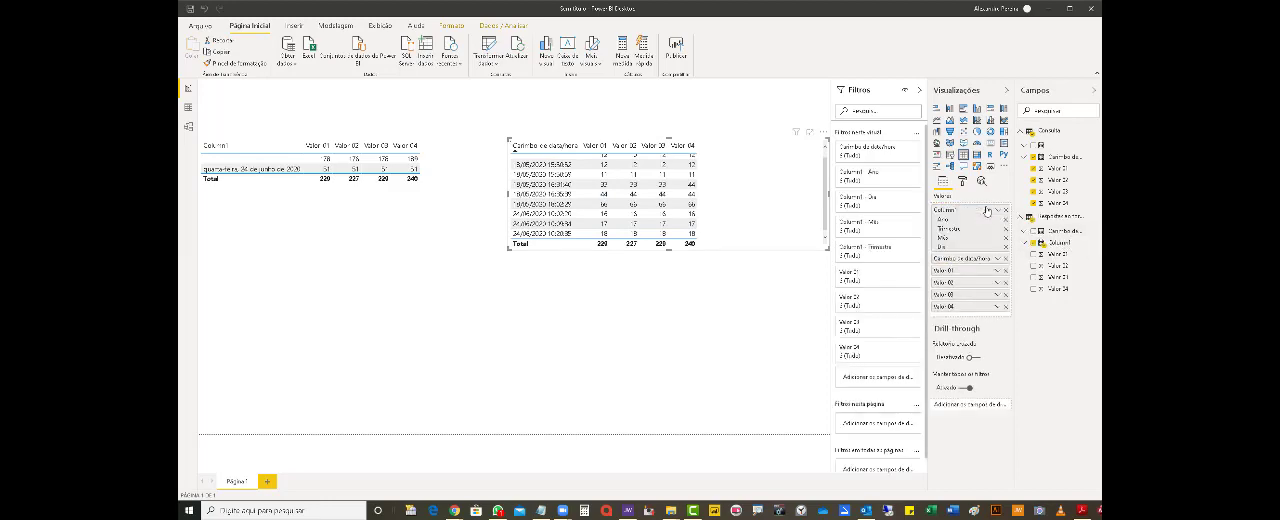
click(1005, 258)
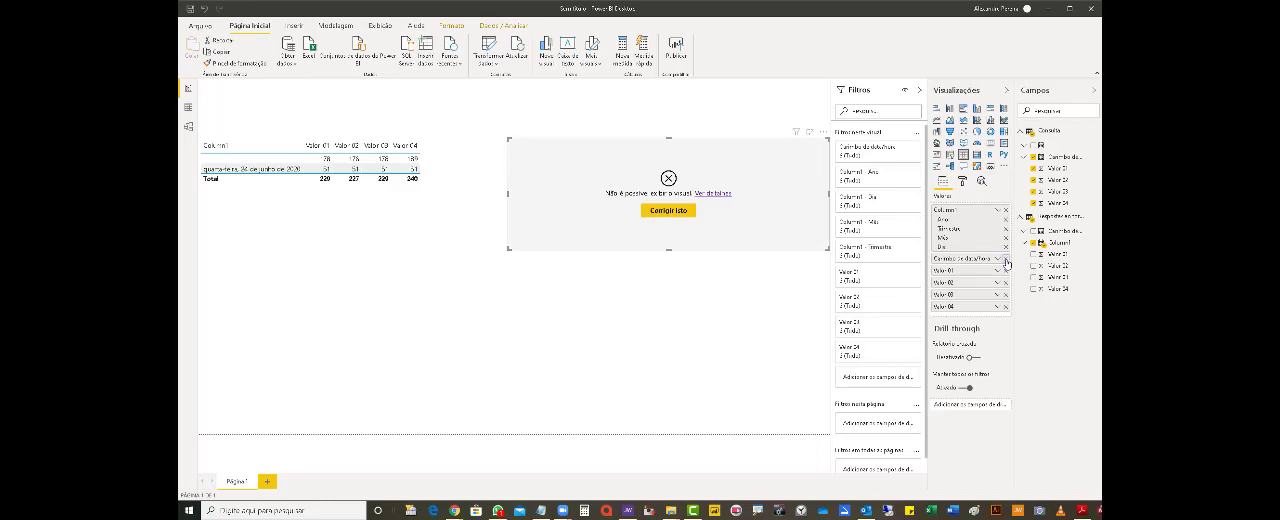
click(997, 215)
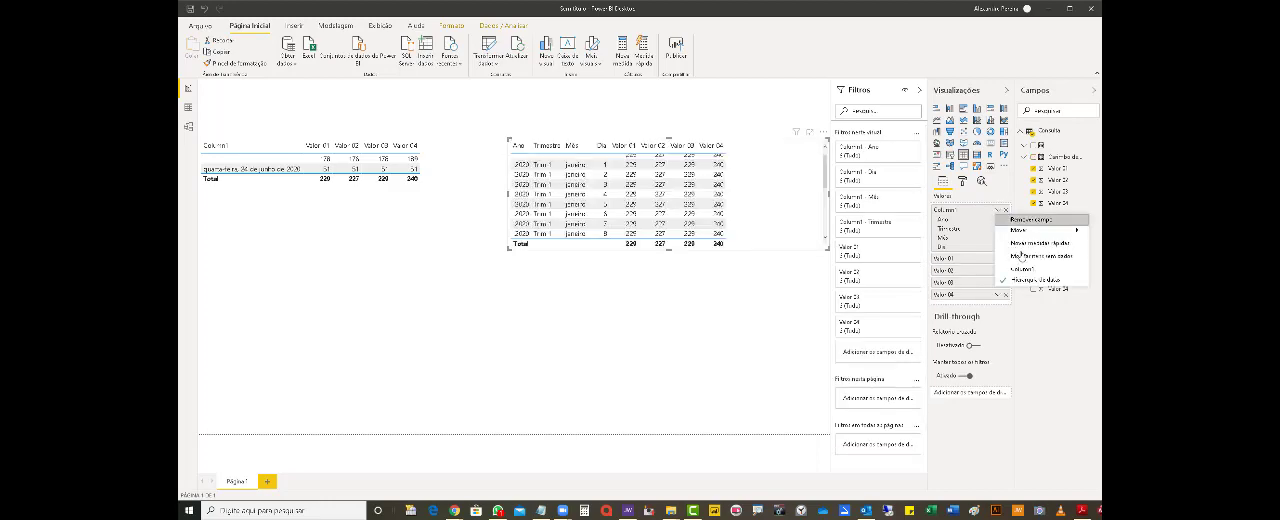
click(1030, 266)
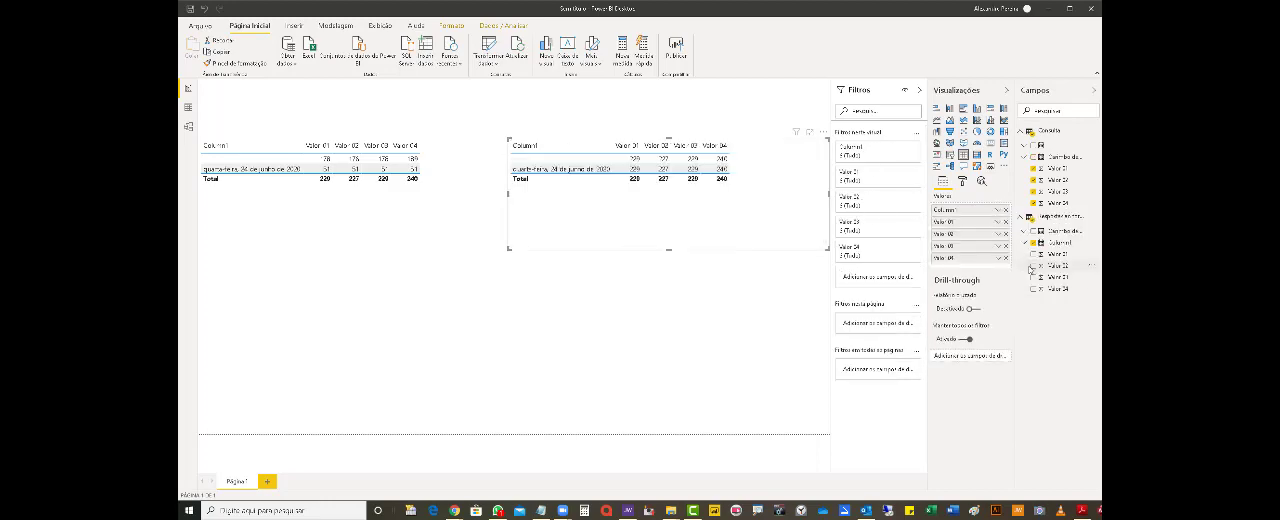
Move the second table right beside the first one and shrink its frame to fit its rows and columns.
drag(560, 223, 487, 223)
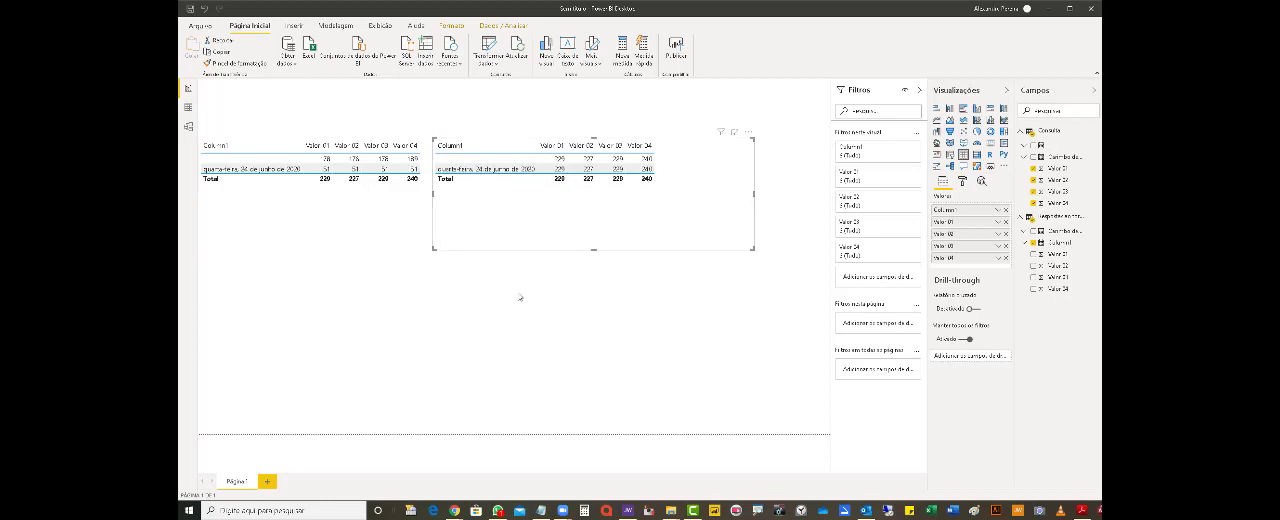
drag(592, 249, 590, 196)
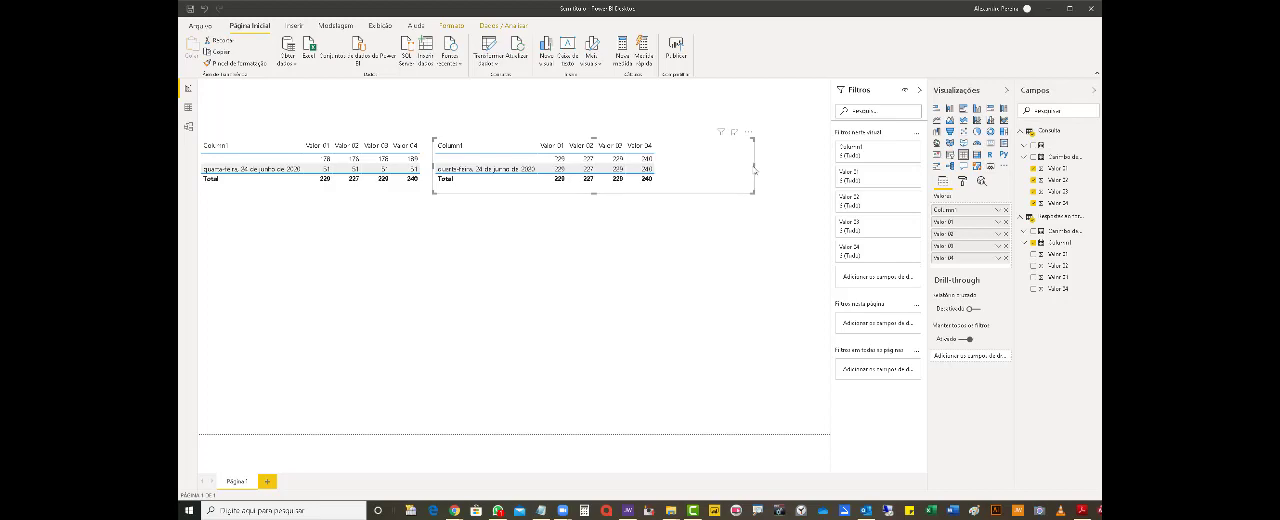
drag(750, 170, 663, 180)
click(297, 62)
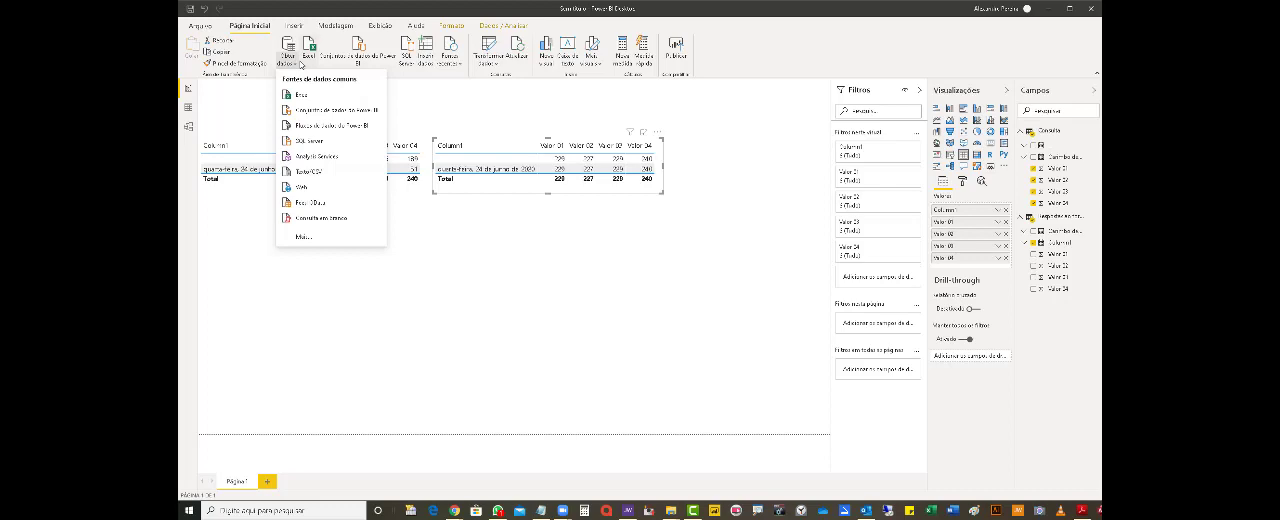
click(728, 298)
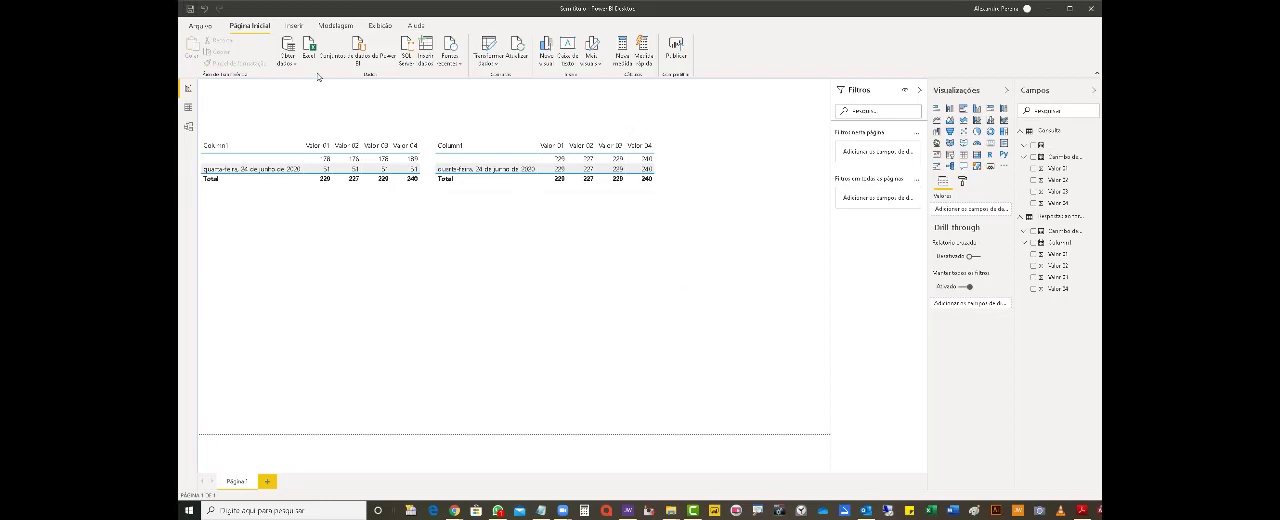
click(288, 55)
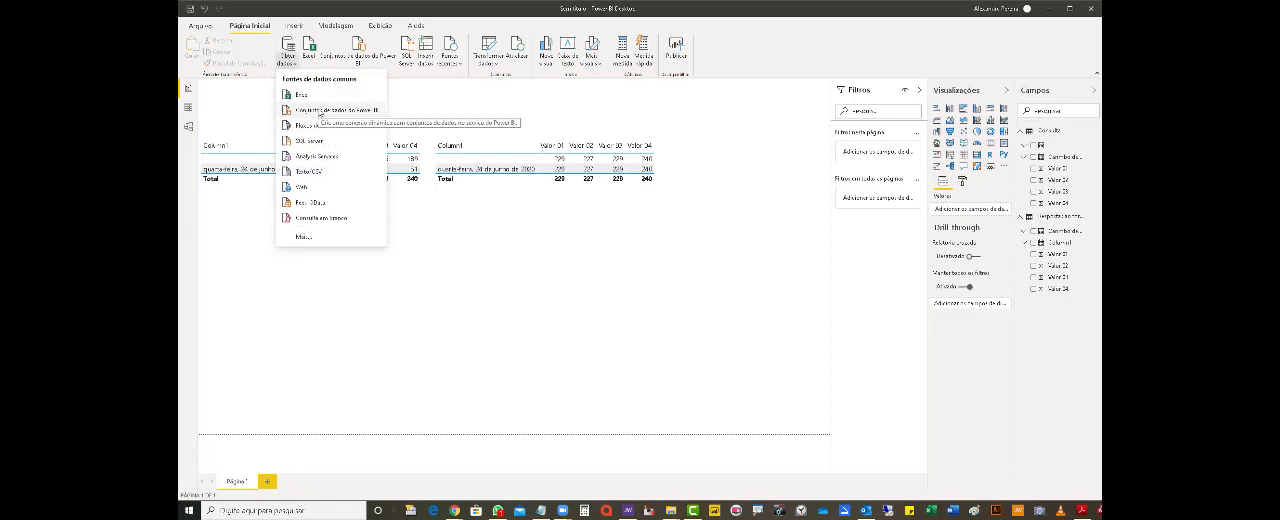
click(966, 399)
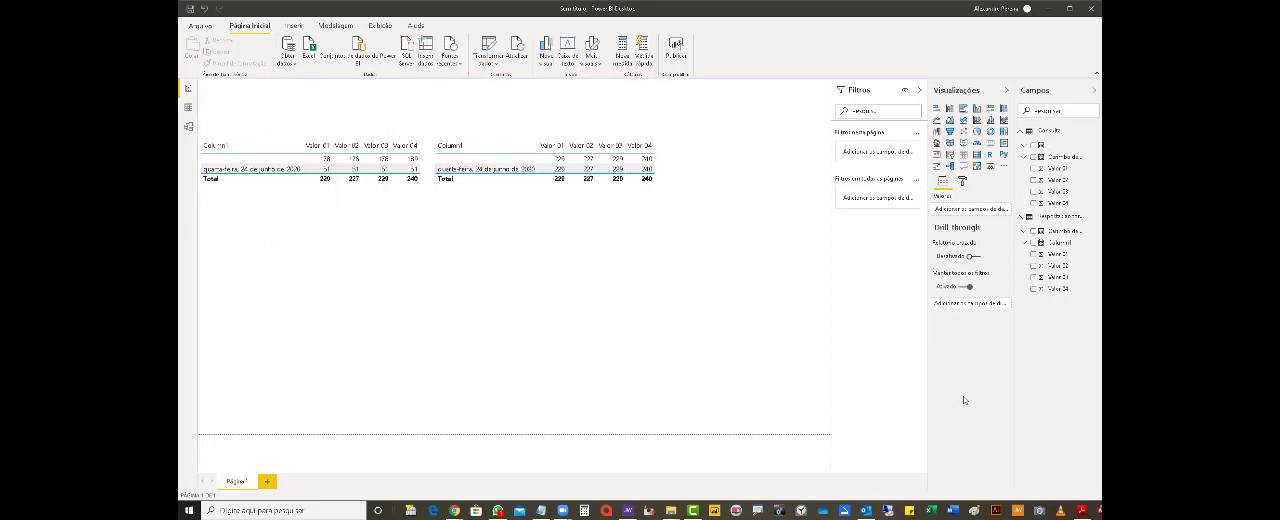